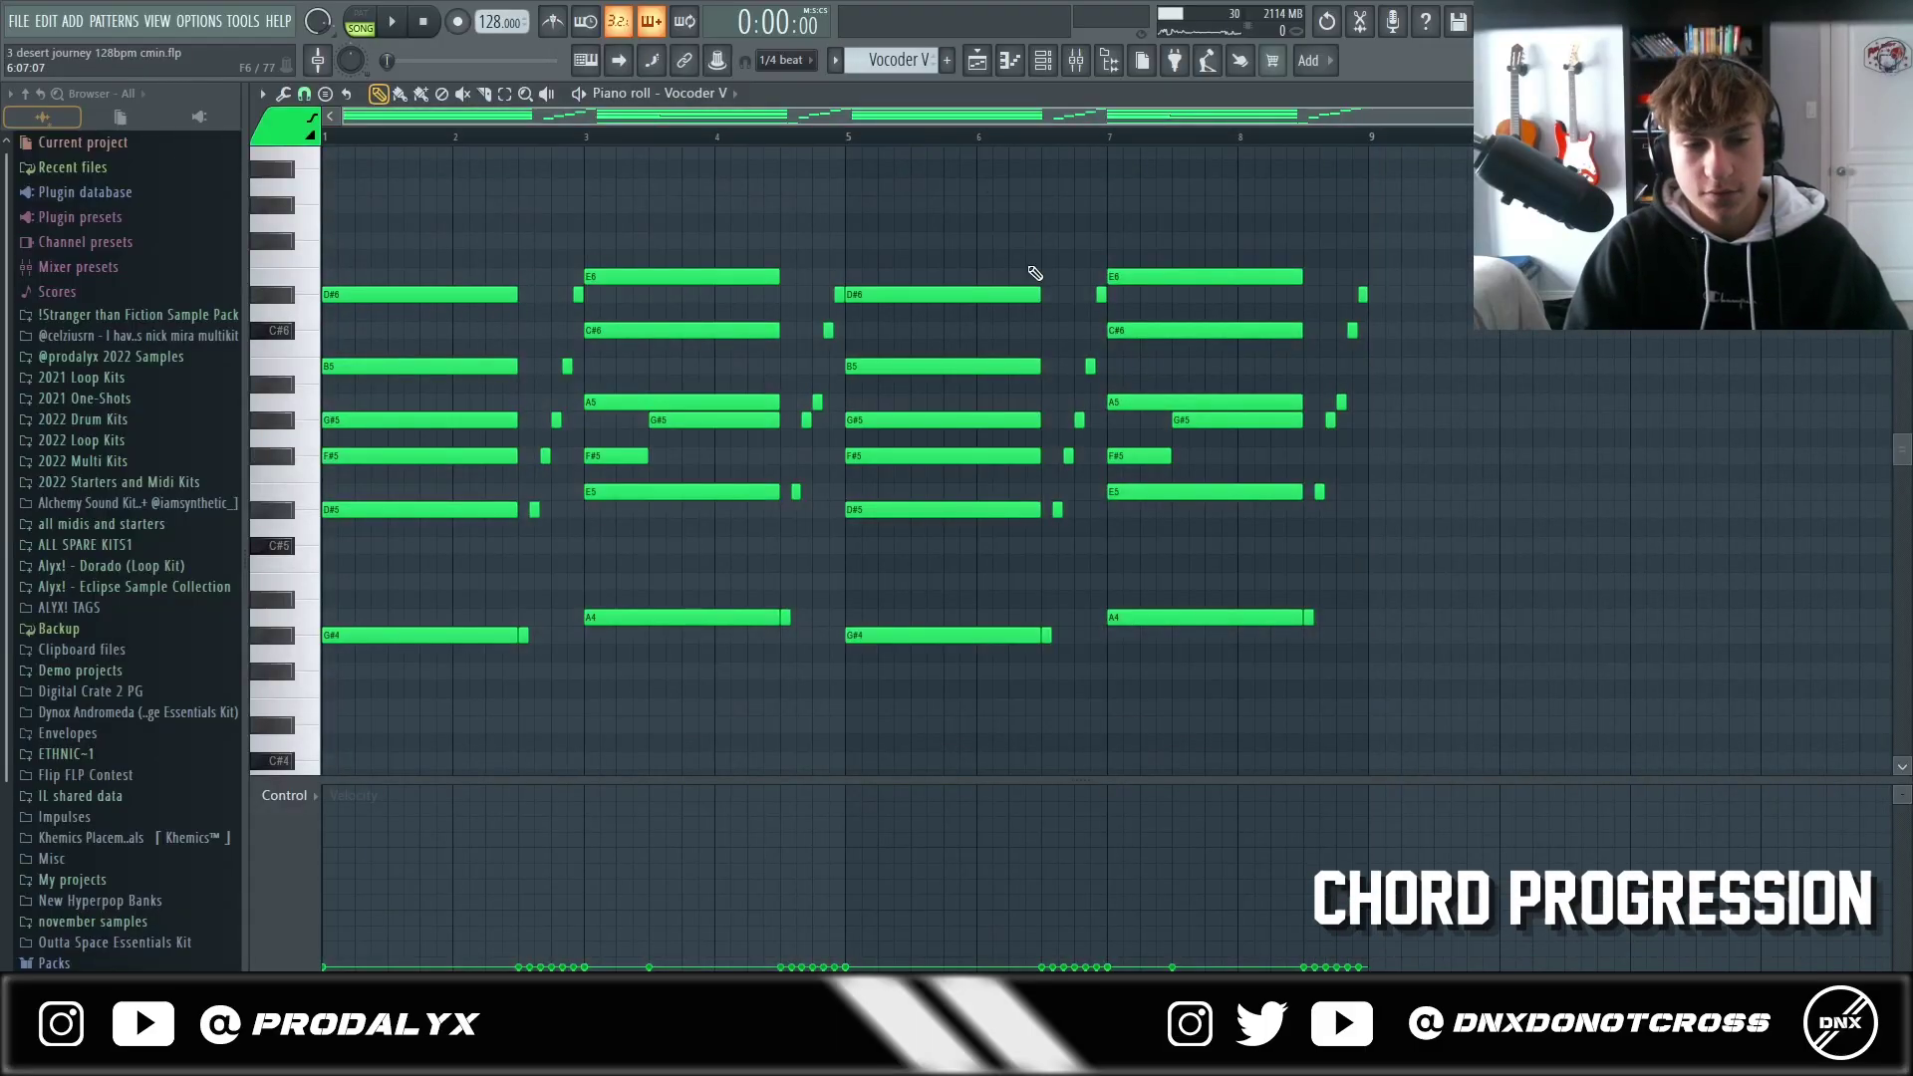
scroll(326, 677, "up", 3)
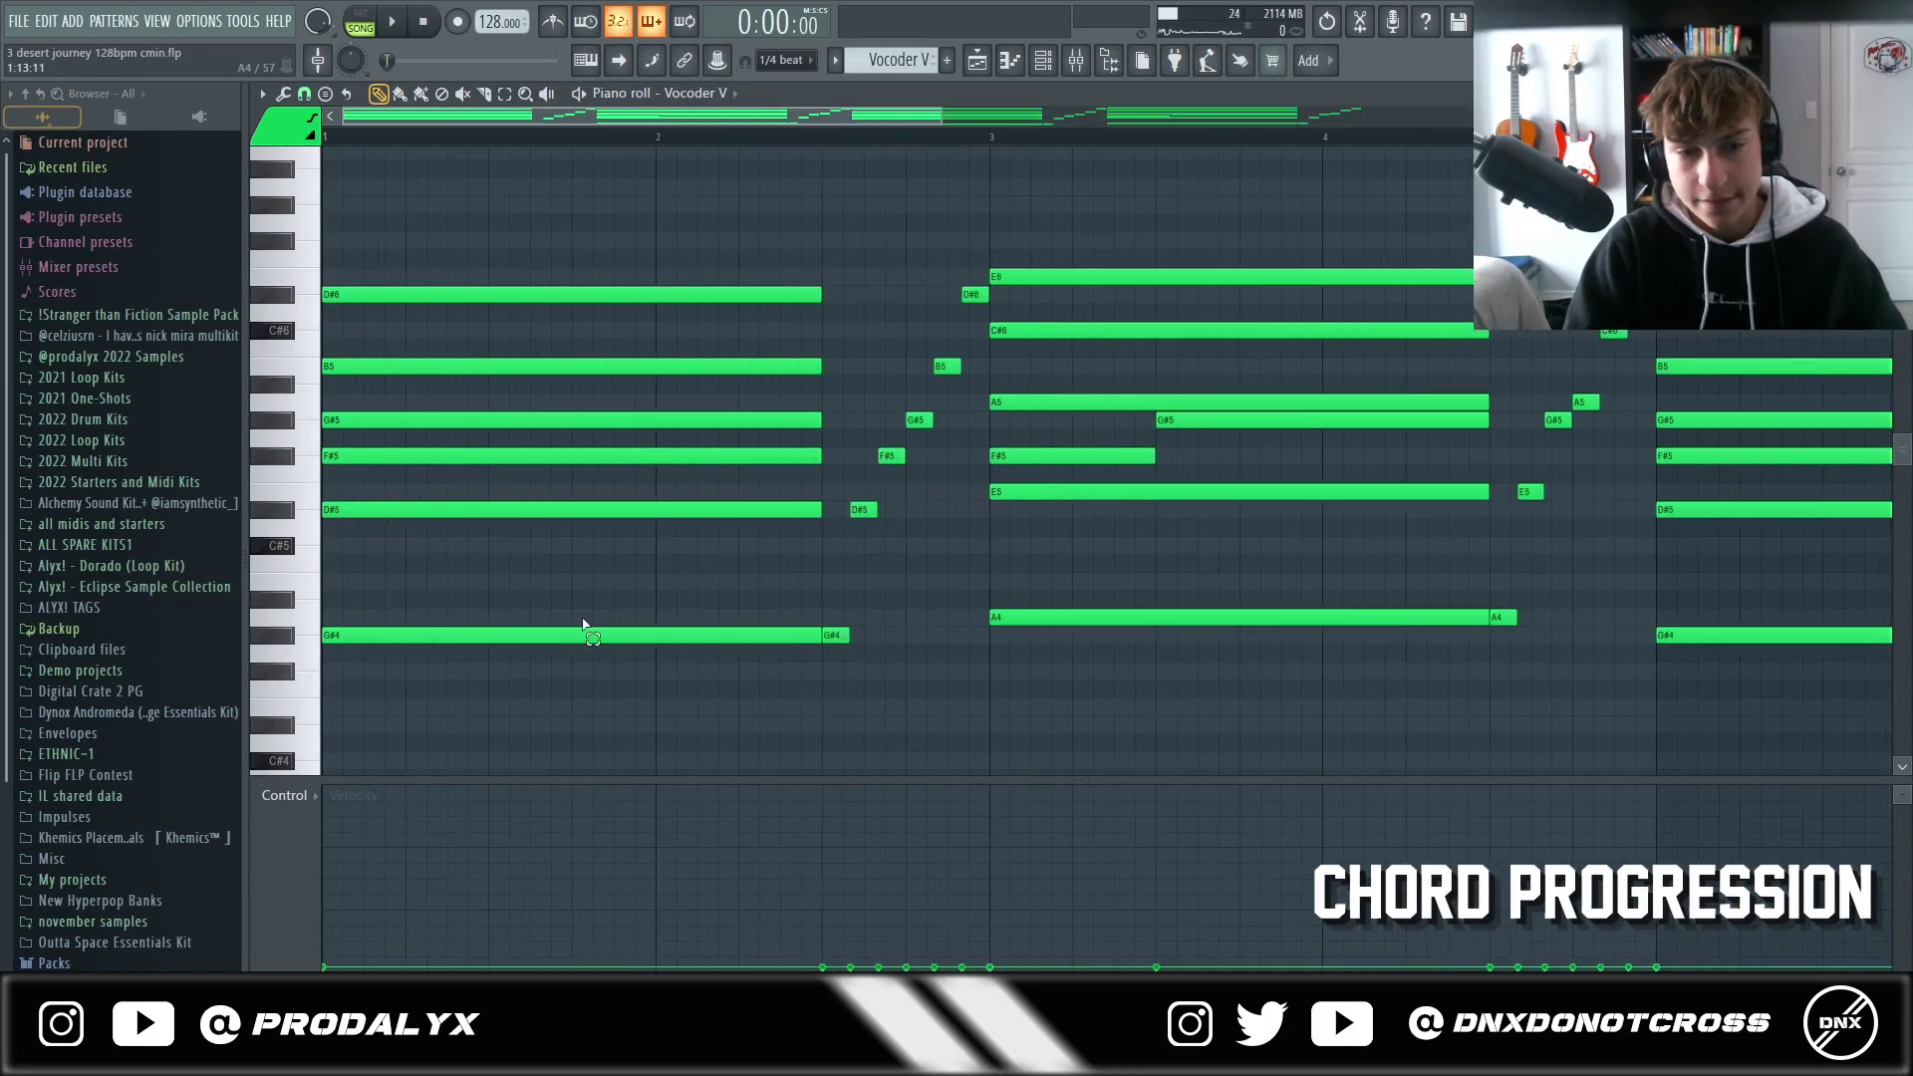
left_click(581, 635, "ctrl")
left_click_drag(1016, 610, 1166, 668)
scroll(997, 697, "down", 3)
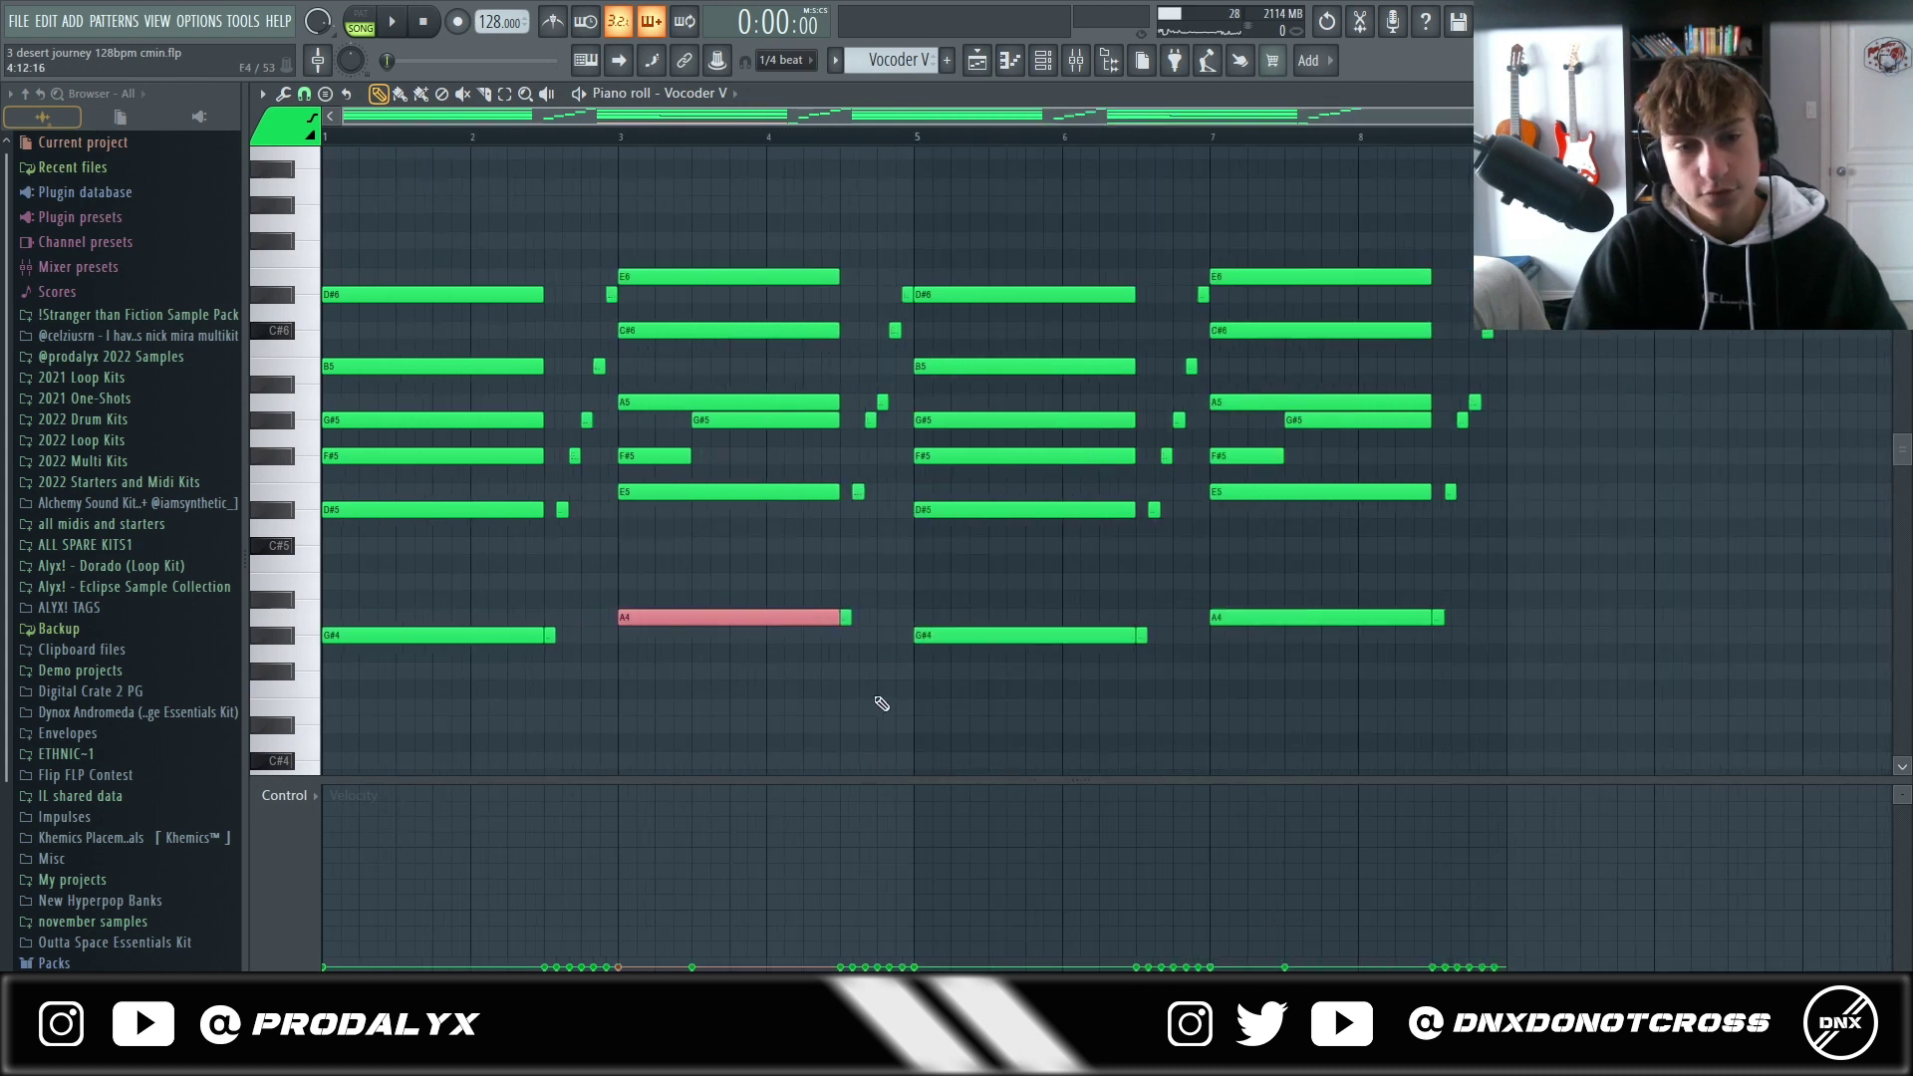
scroll(488, 531, "up", 3)
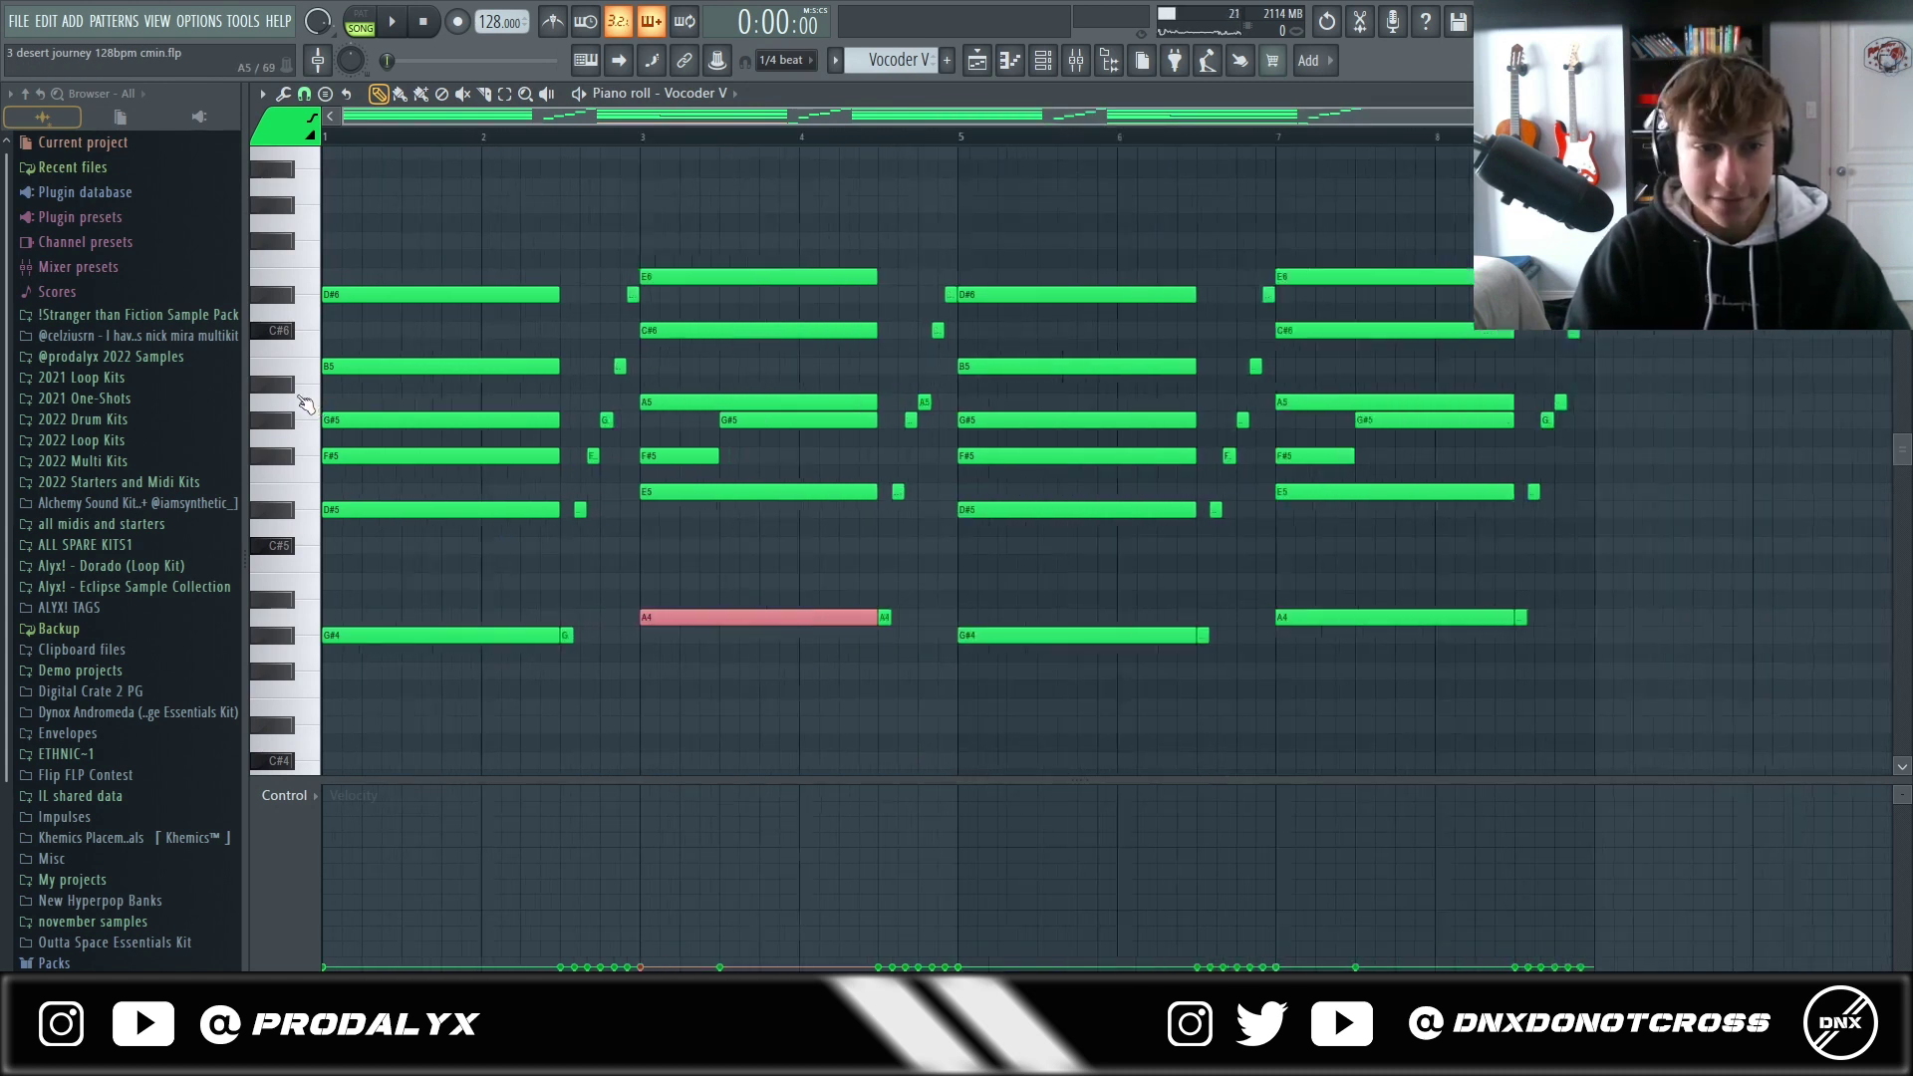
left_click_drag(423, 423, 414, 299)
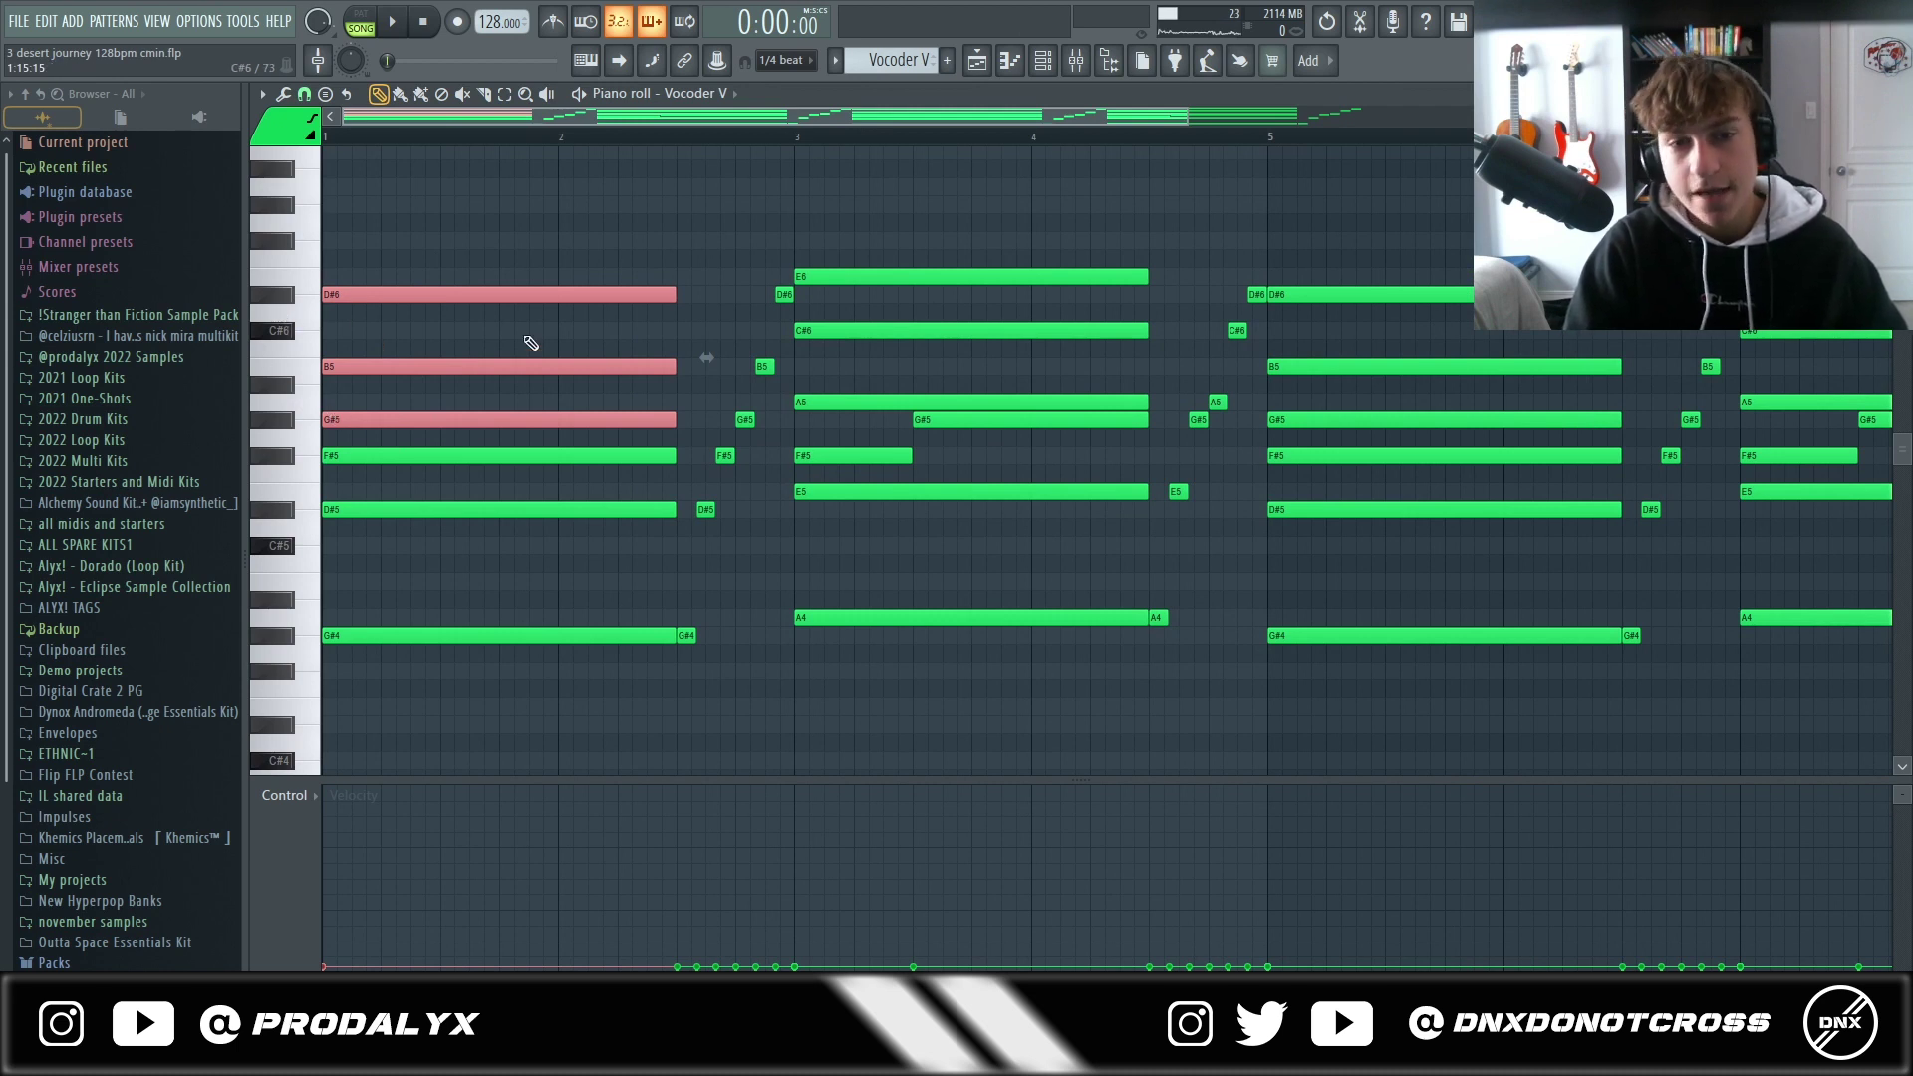
scroll(444, 386, "down", 2)
left_click_drag(613, 426, 618, 249)
scroll(608, 259, "up", 3)
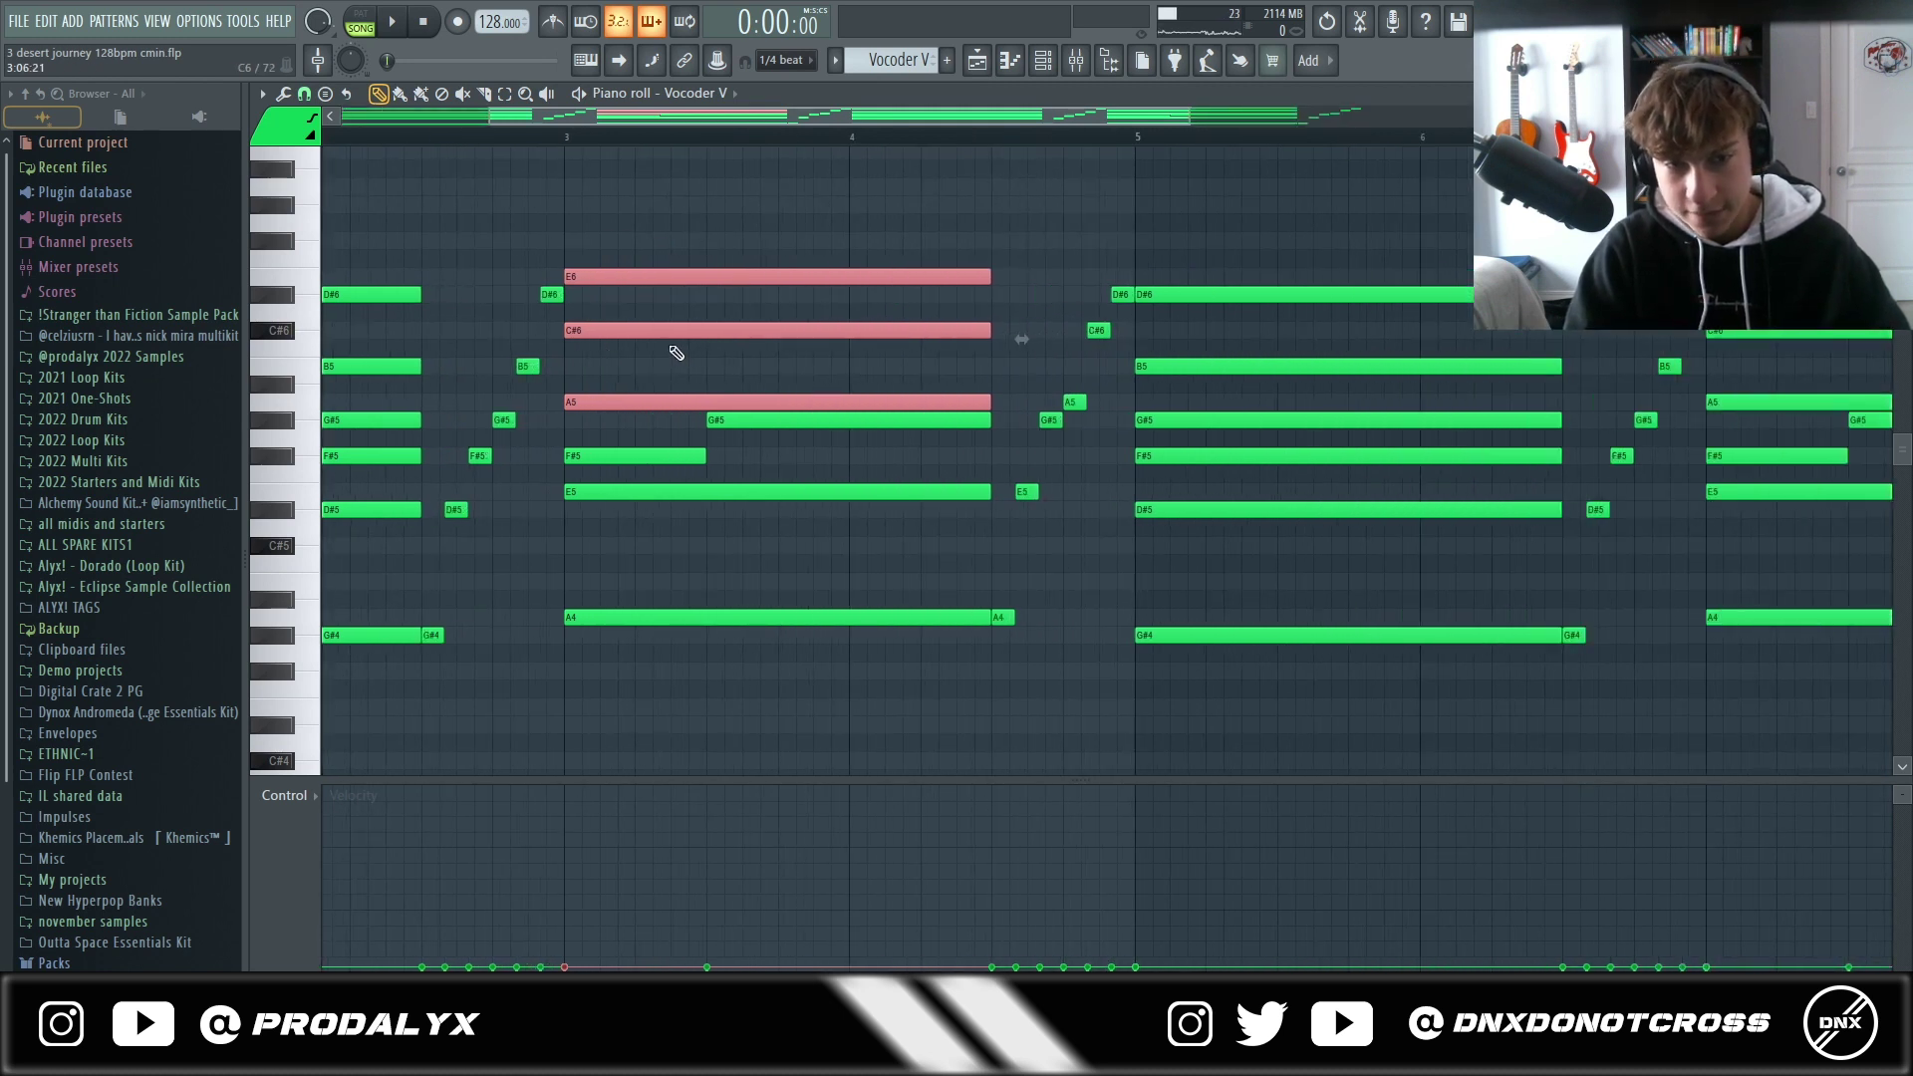
scroll(676, 353, "down", 3)
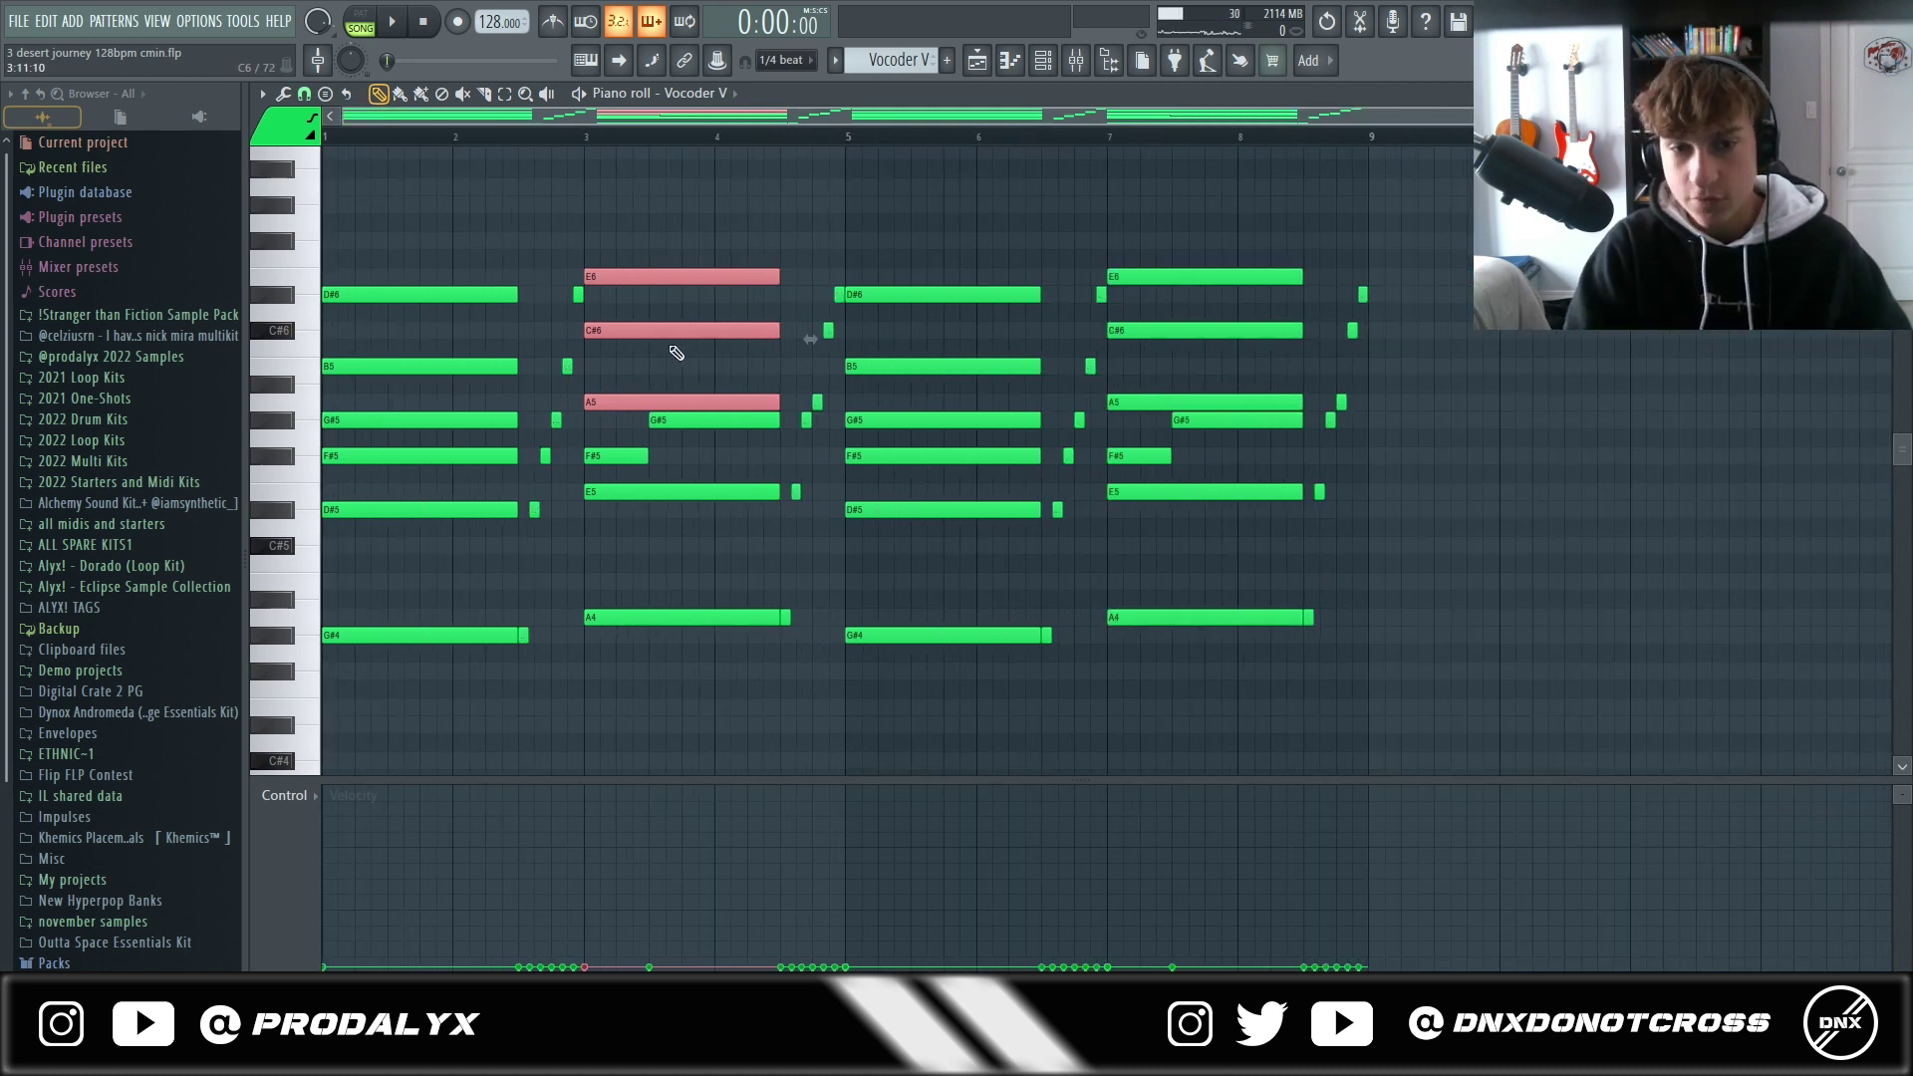
Show the playlist and play the junkyard synth Loop_2 arpeggio, then stop it
left_click(983, 62)
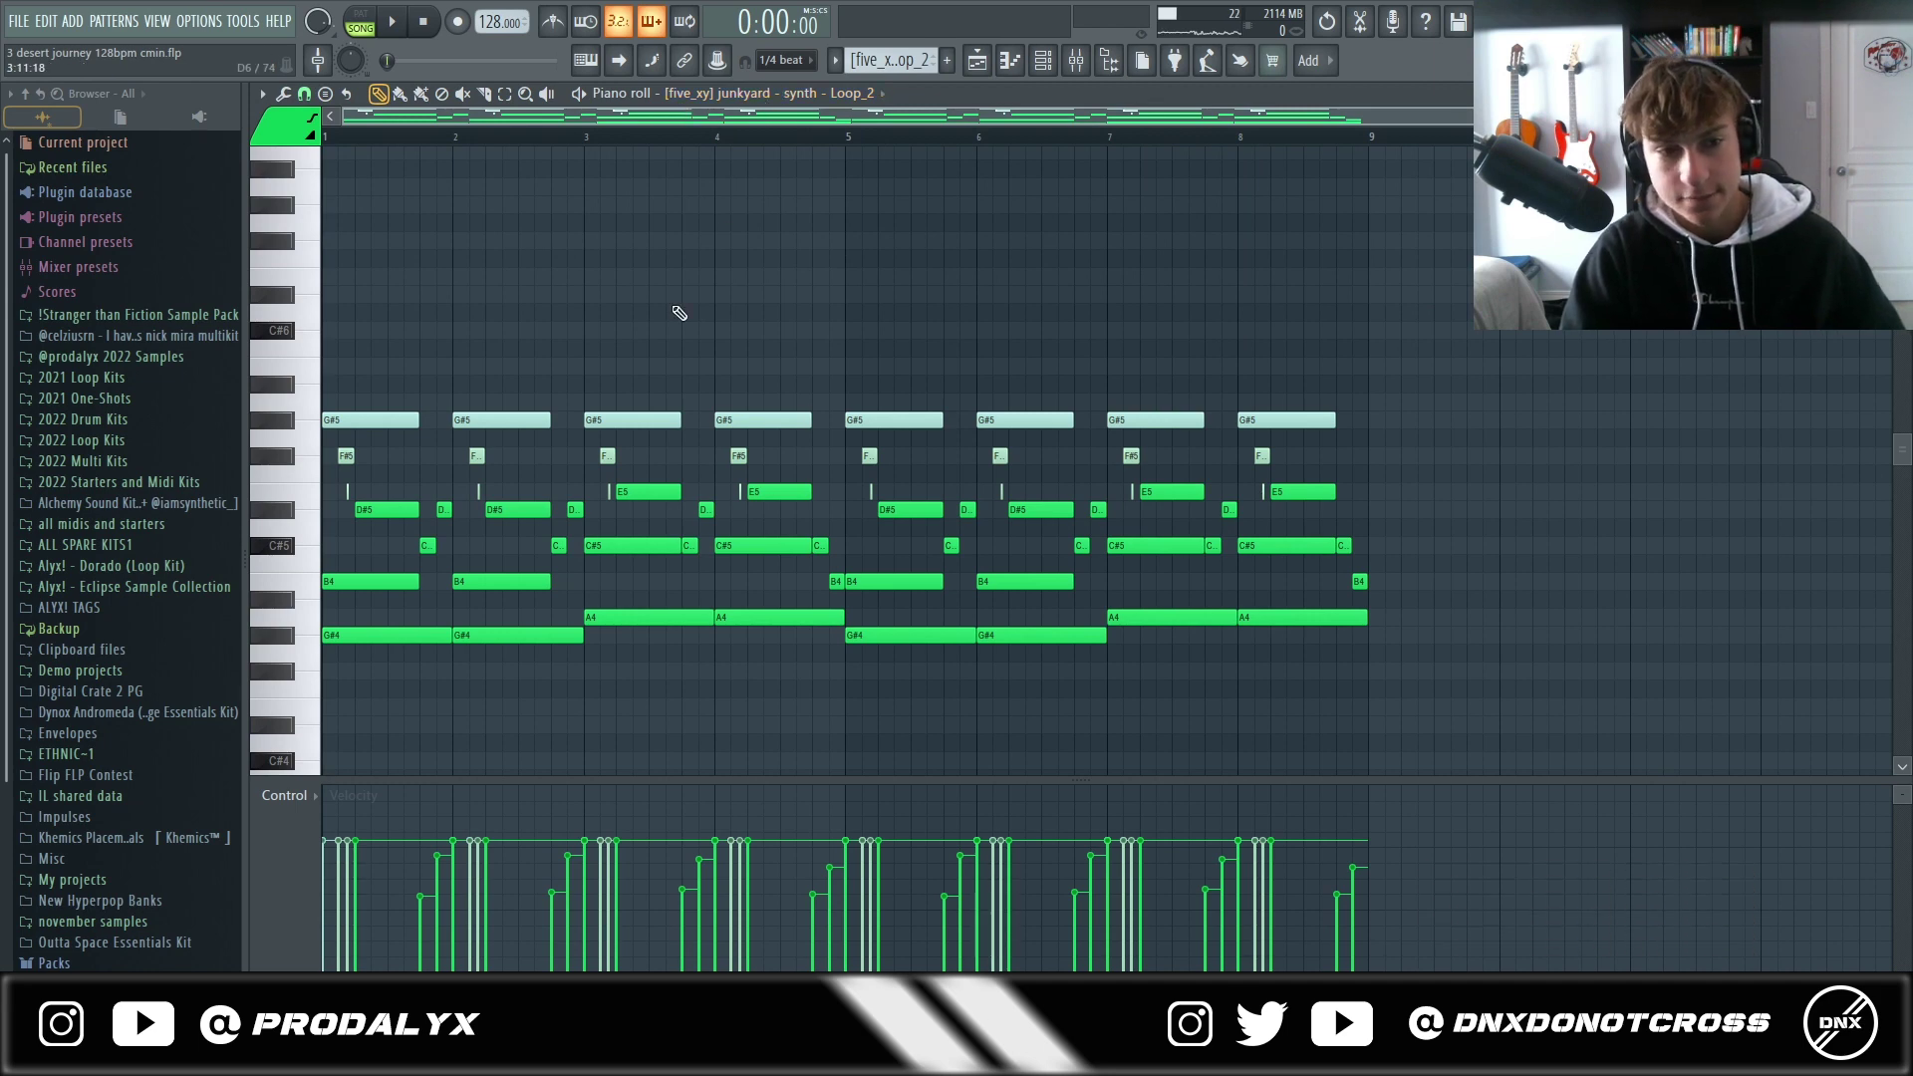
key("space")
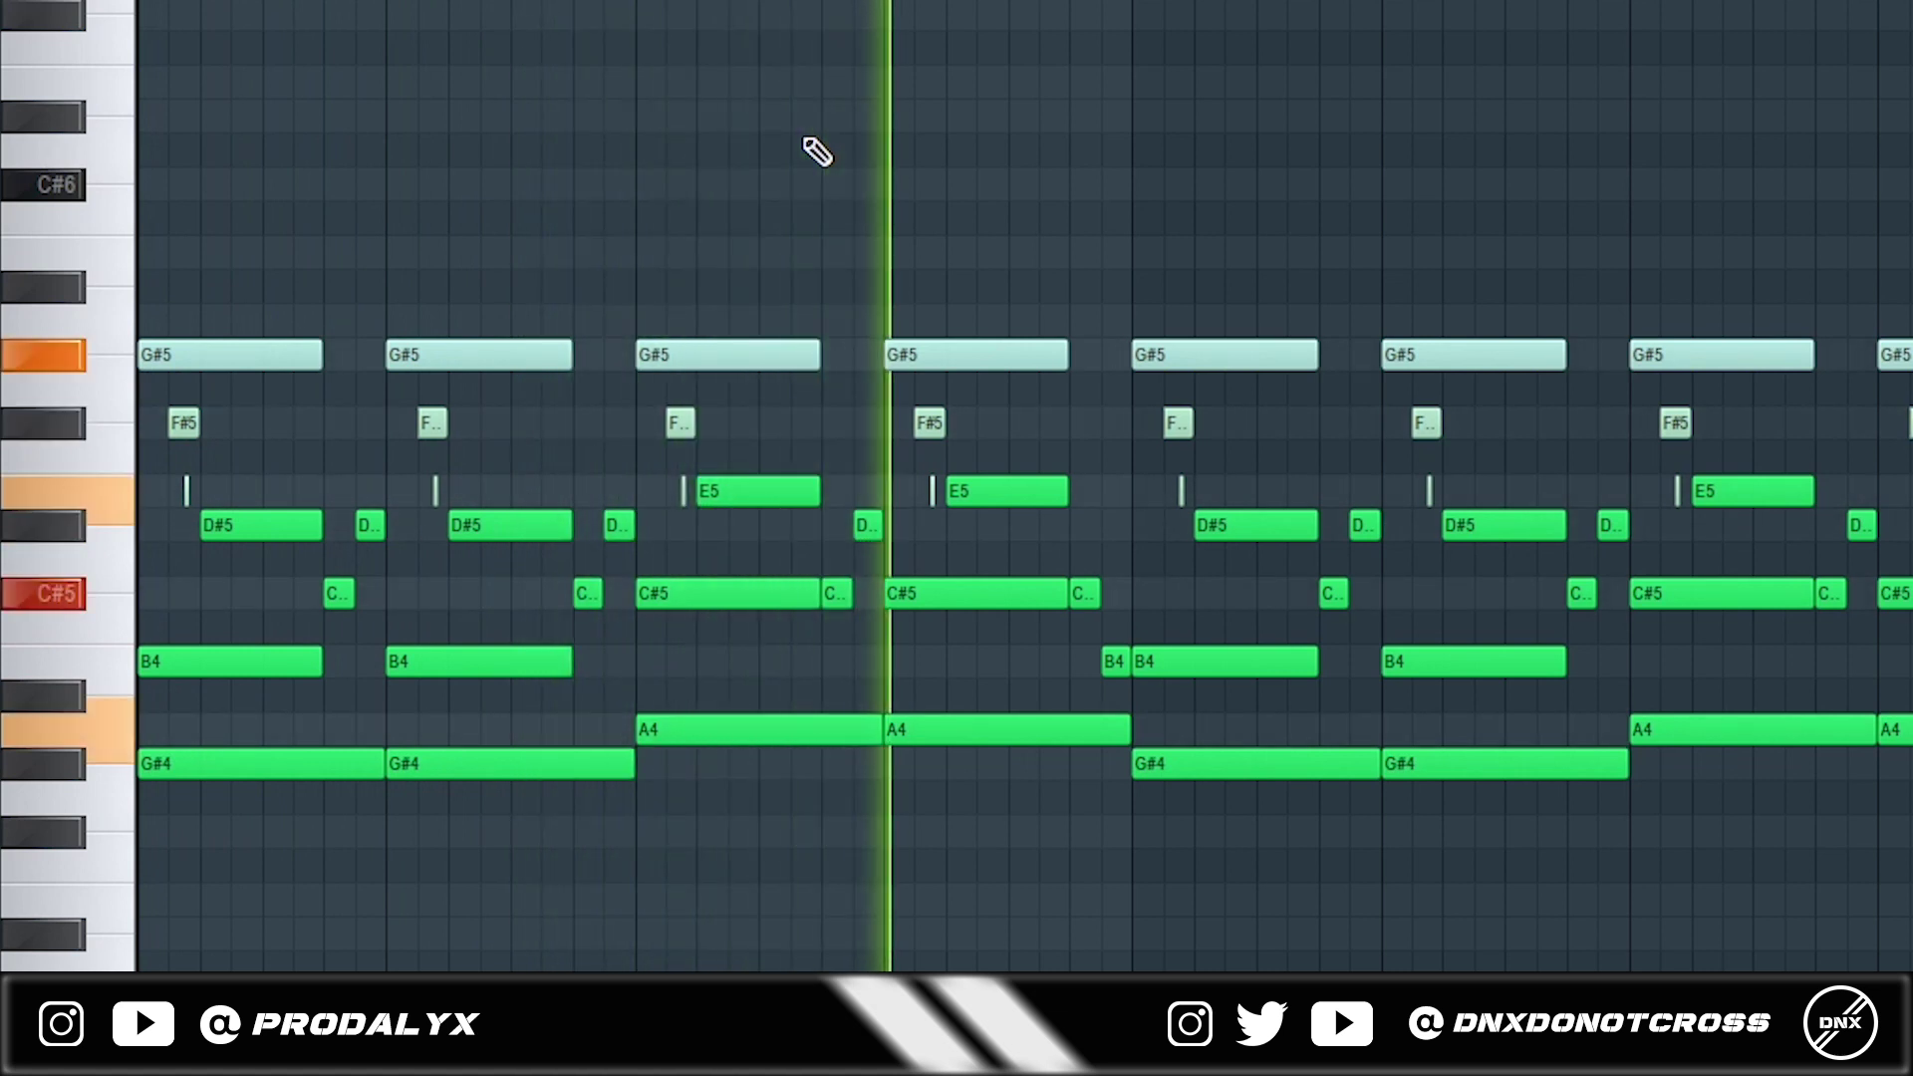
key("space")
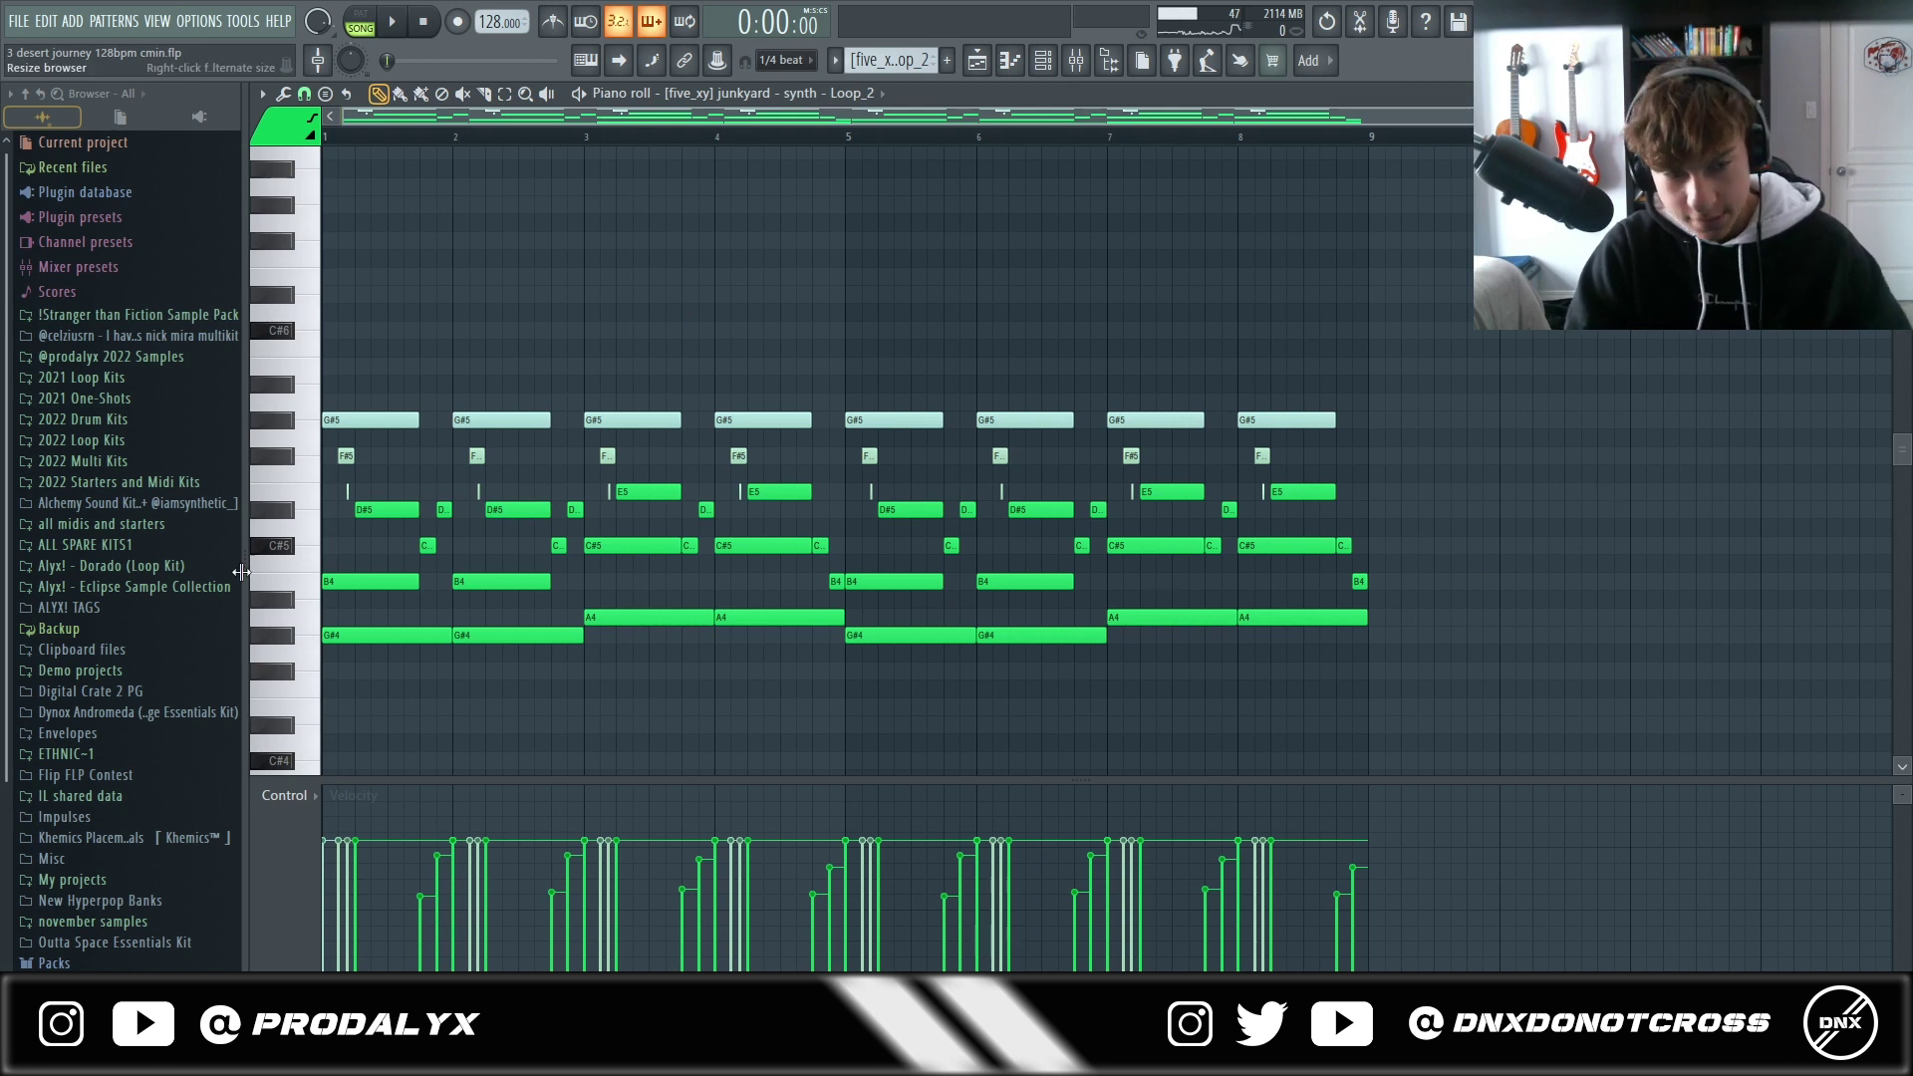
Select the G# minor chords in bars 1 and 2, then the next chords further right
scroll(417, 533, "up", 2, "ctrl")
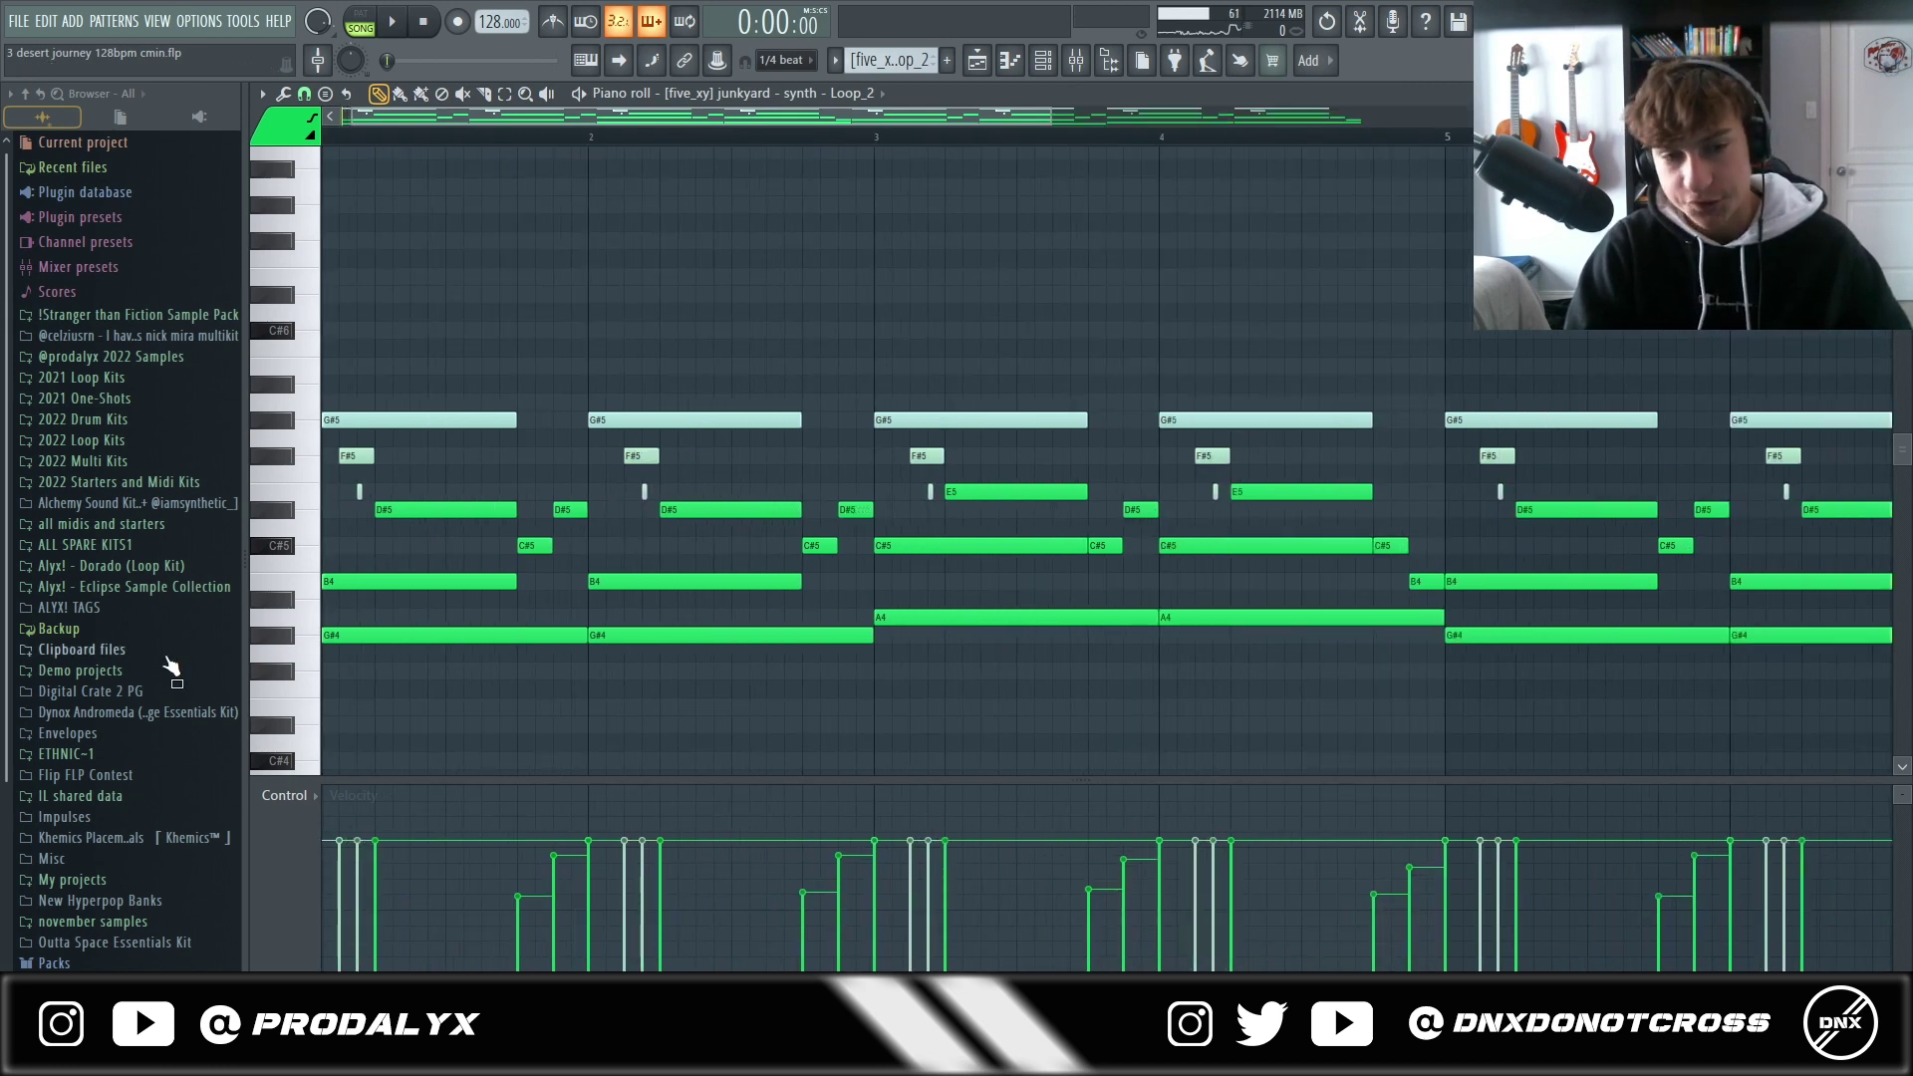
left_click_drag(499, 477, 416, 721)
left_click_drag(702, 479, 685, 643)
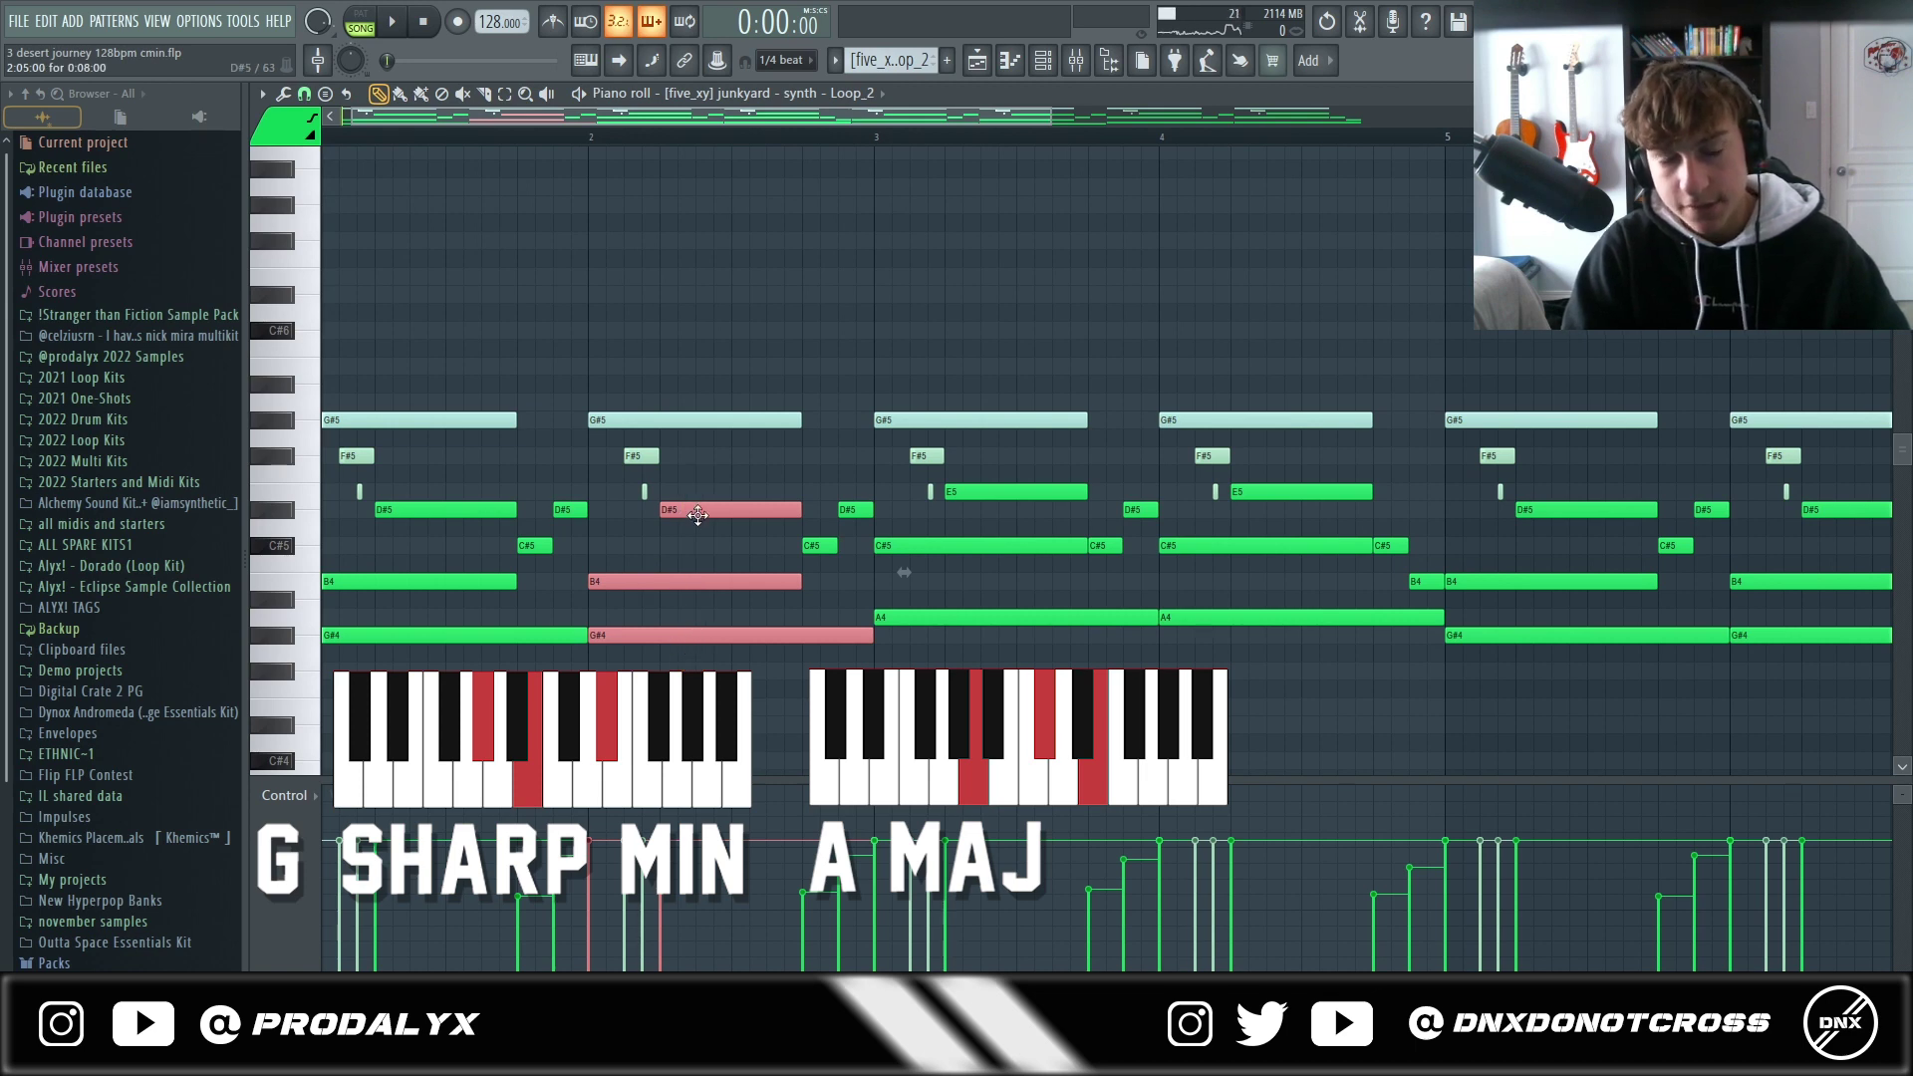
scroll(706, 514, "right", 4)
left_click_drag(728, 533, 737, 626)
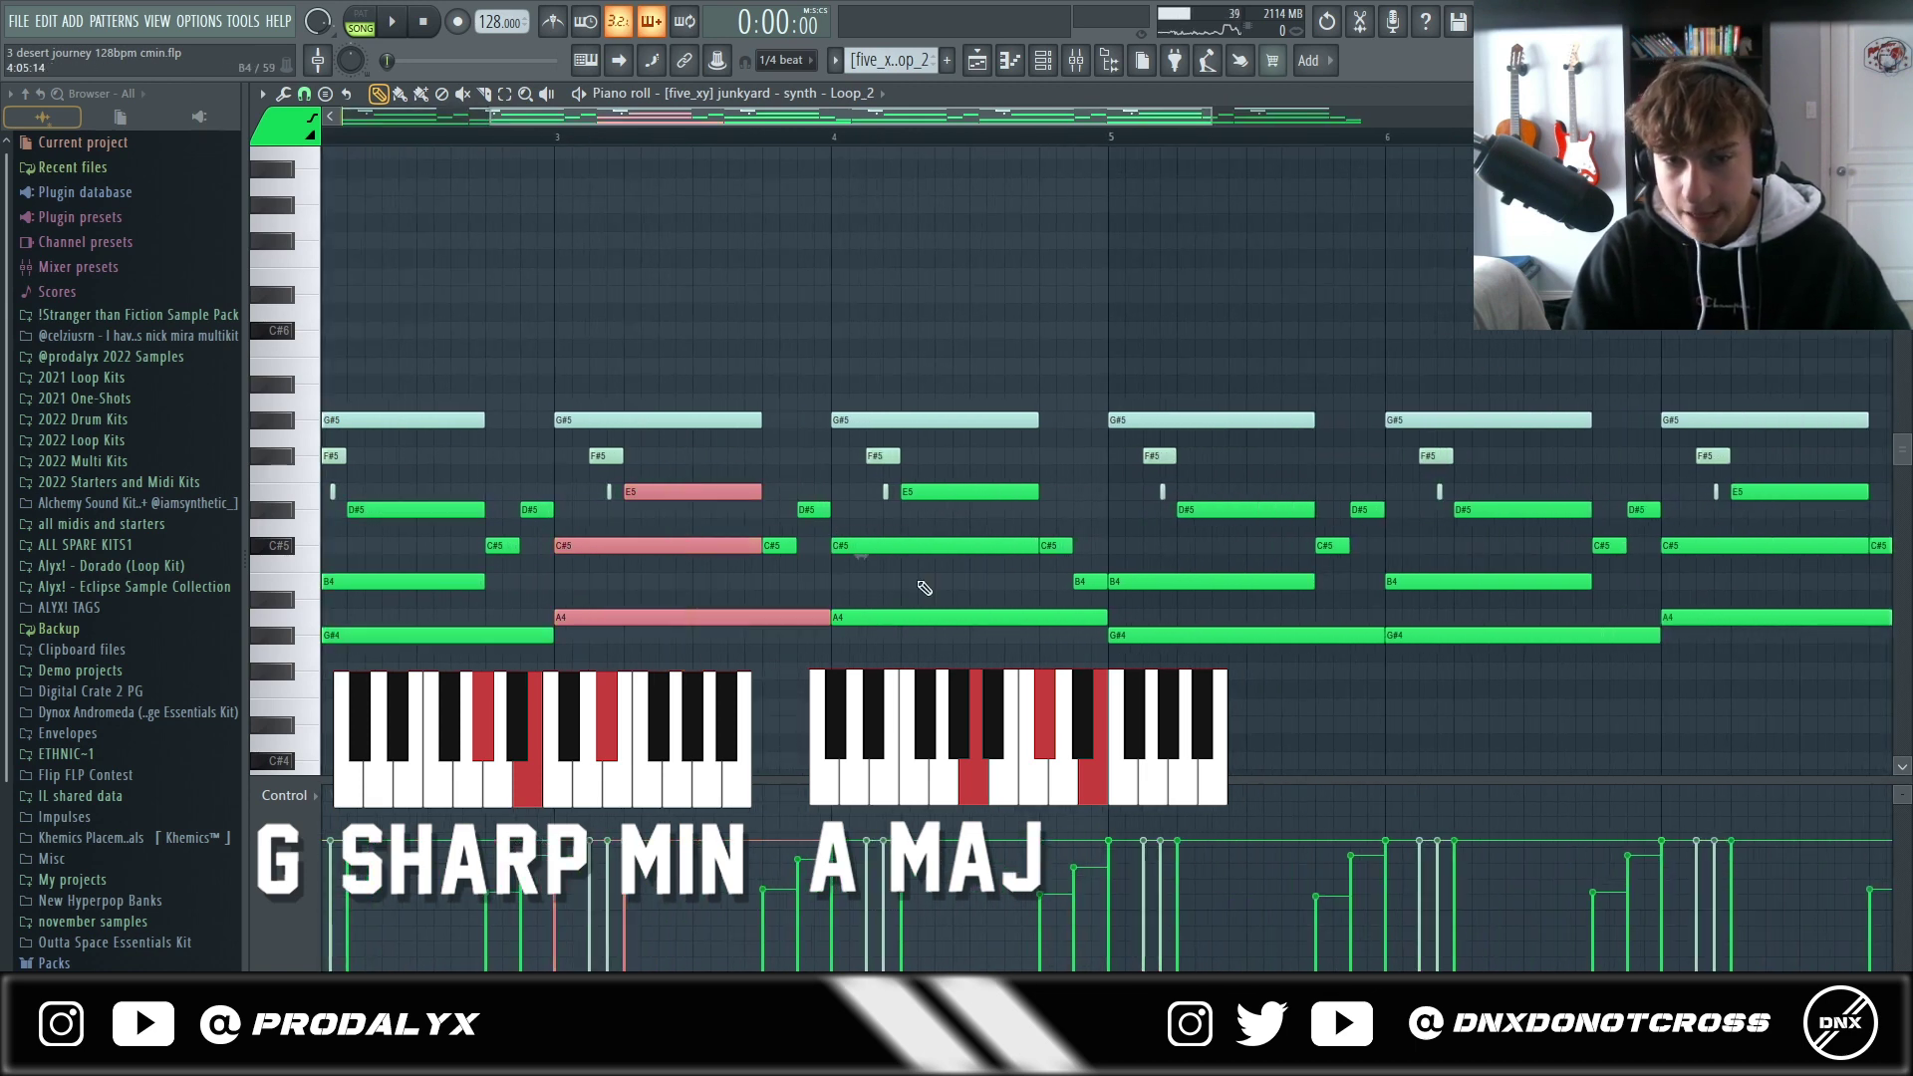
left_click_drag(937, 465, 933, 660)
scroll(698, 498, "down", 3)
scroll(282, 459, "up", 4)
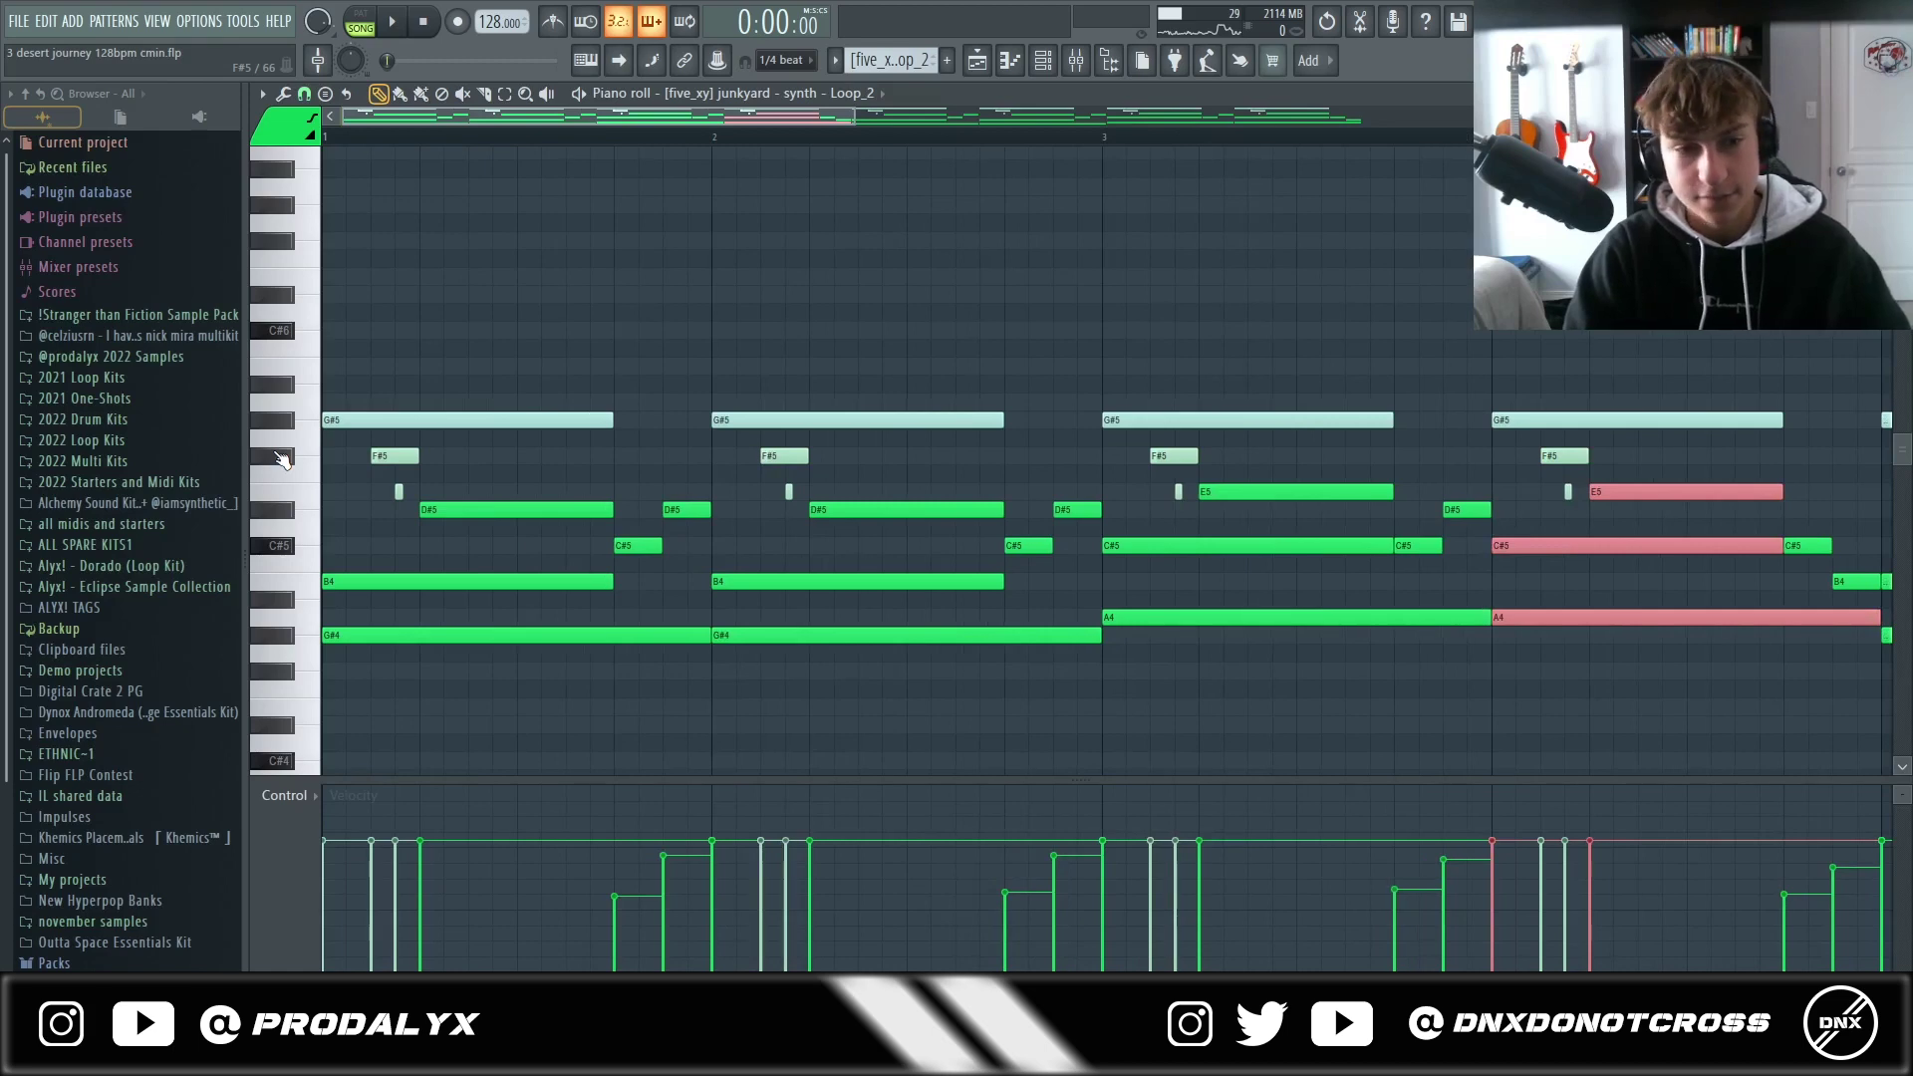
Select bar 1's upper arpeggio notes, the long B4/G#4 notes and F#5, then play
left_click_drag(477, 503, 373, 404)
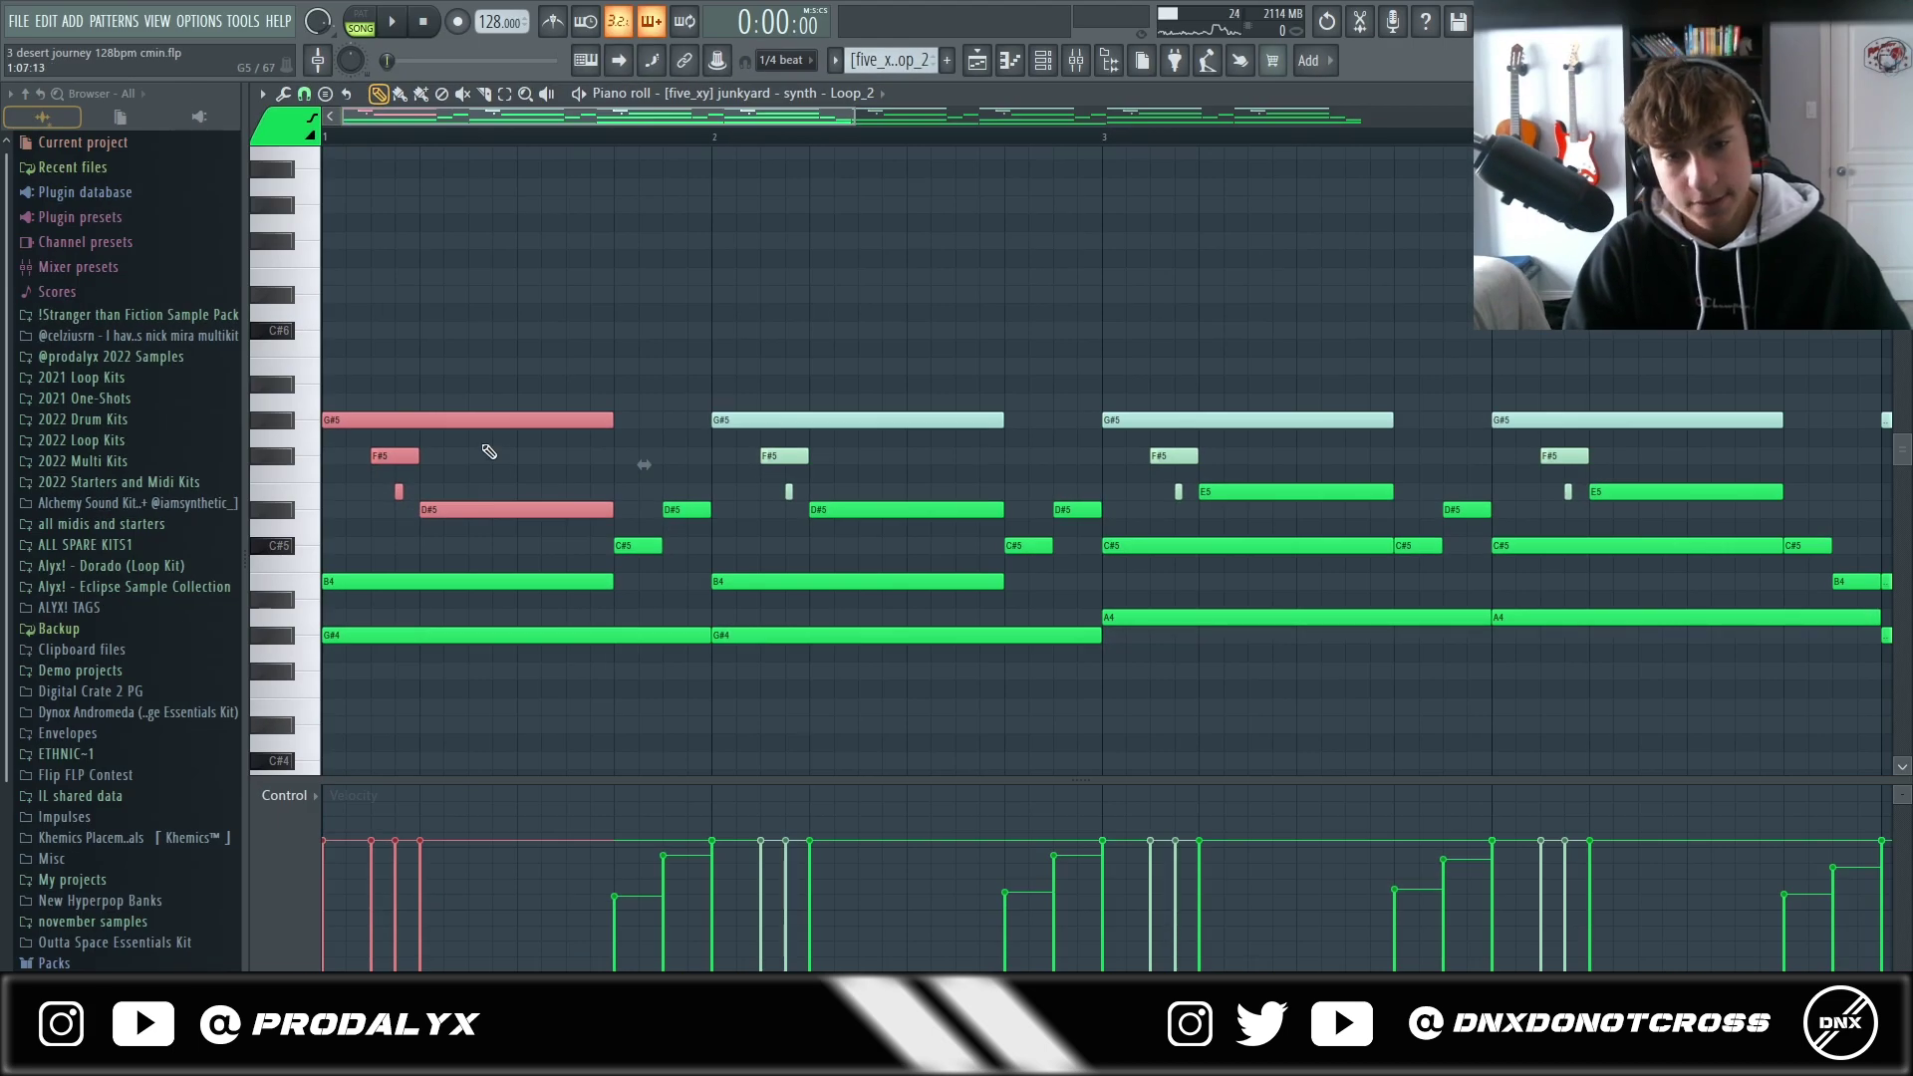
left_click(489, 452)
scroll(490, 451, "up", 3)
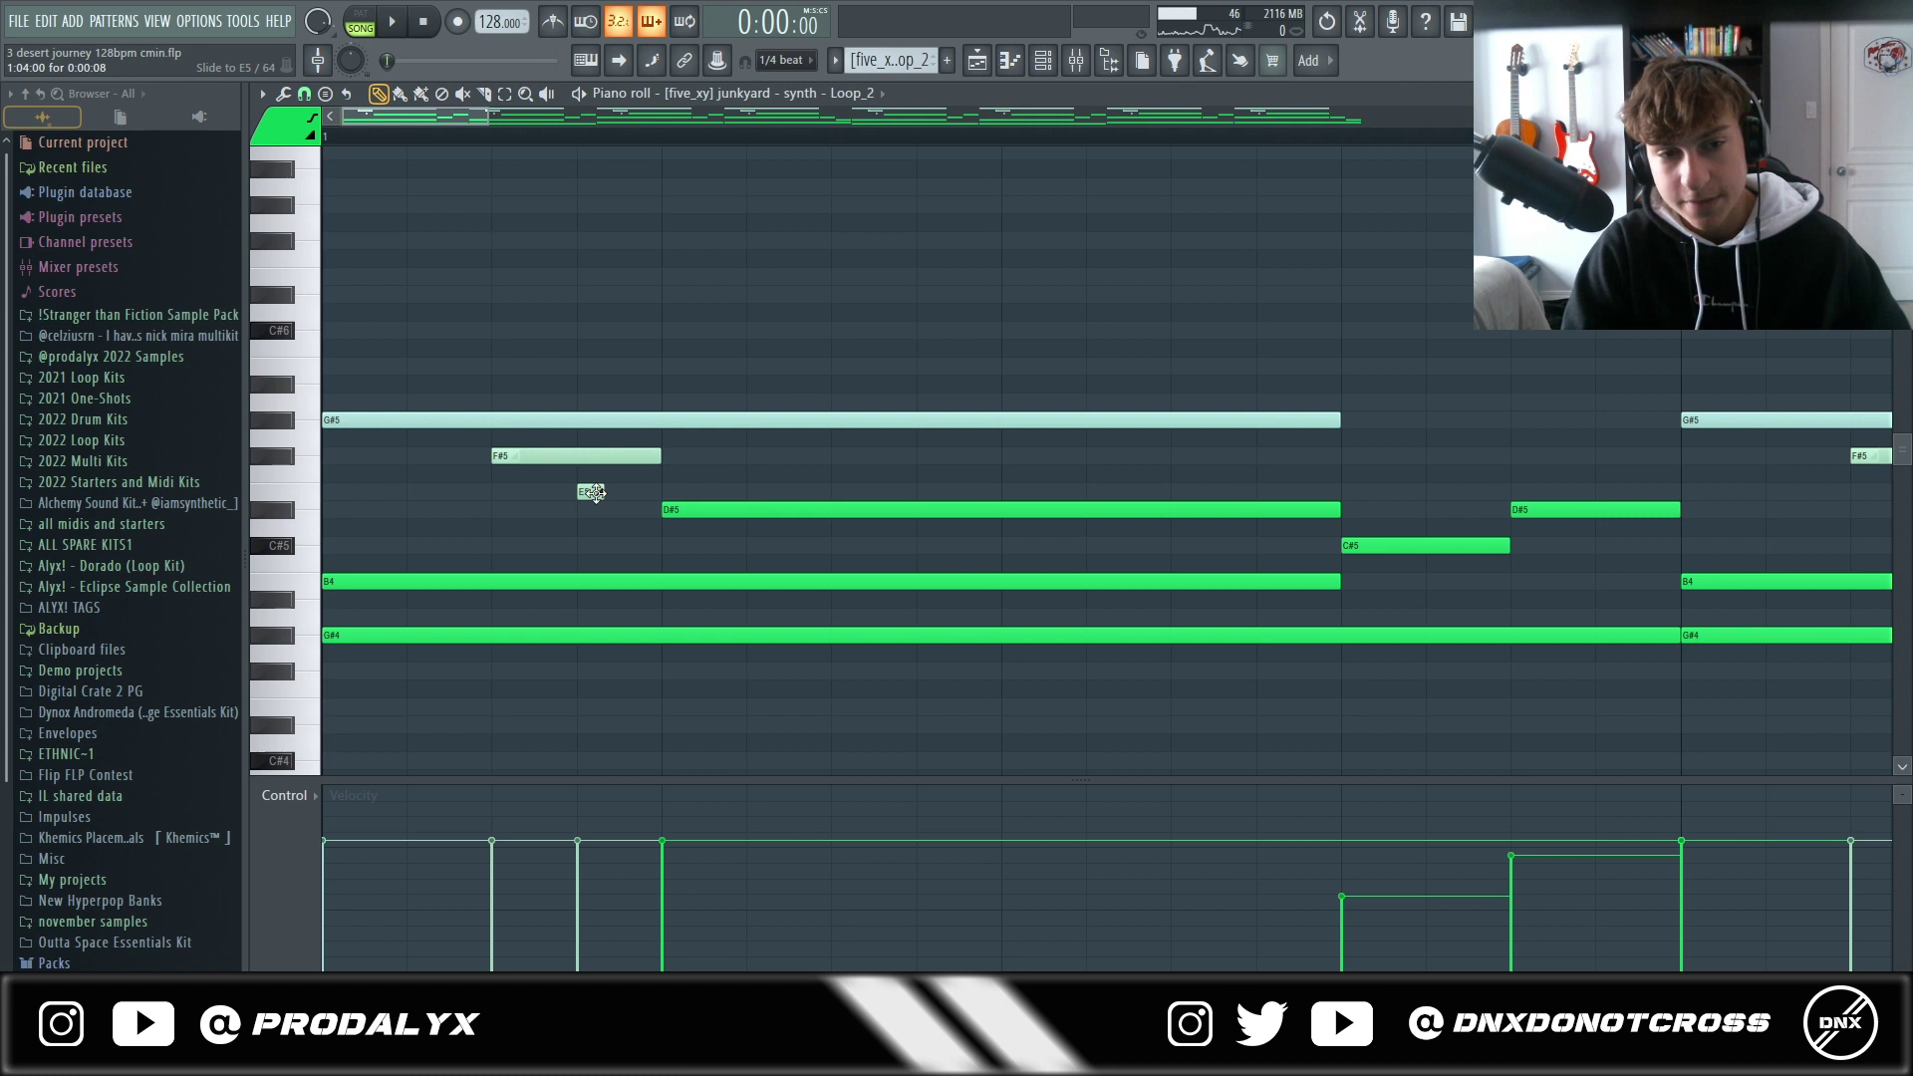
left_click_drag(597, 556, 549, 761)
left_click(549, 456)
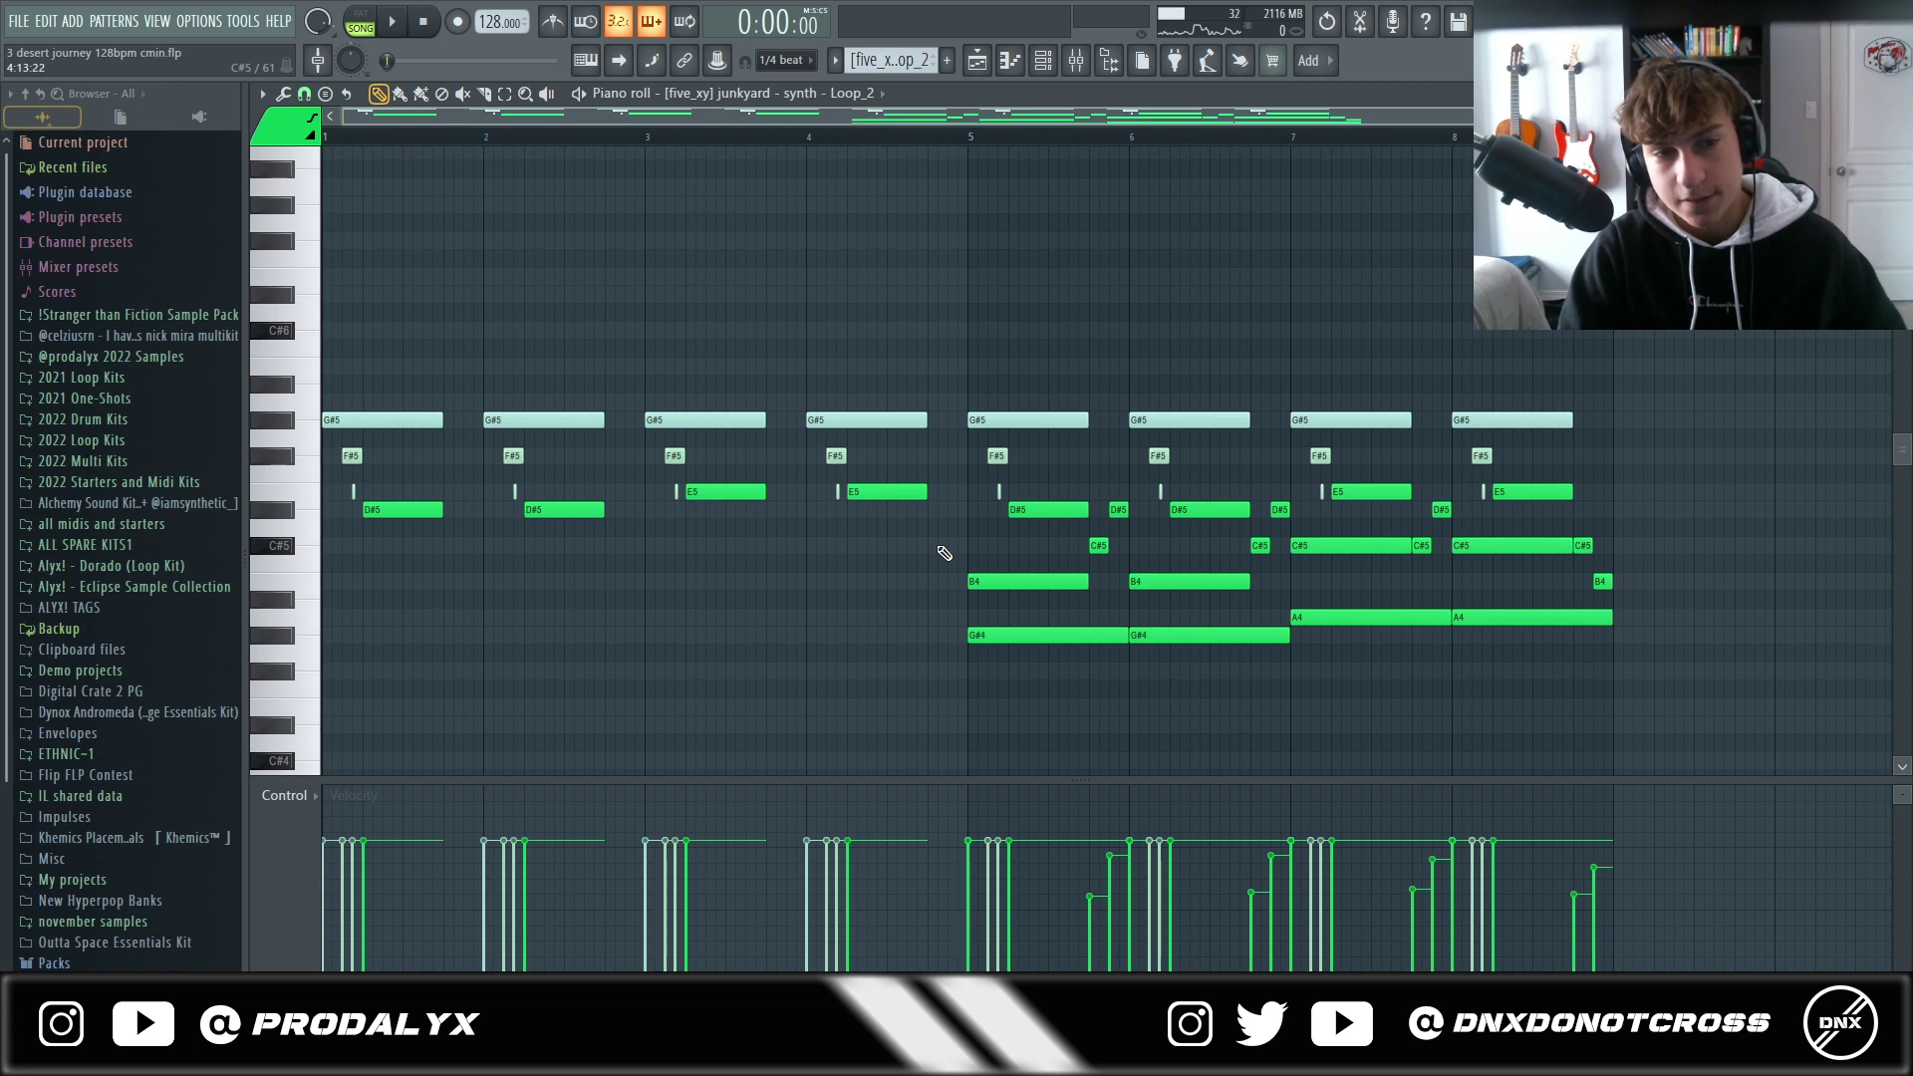
key("space")
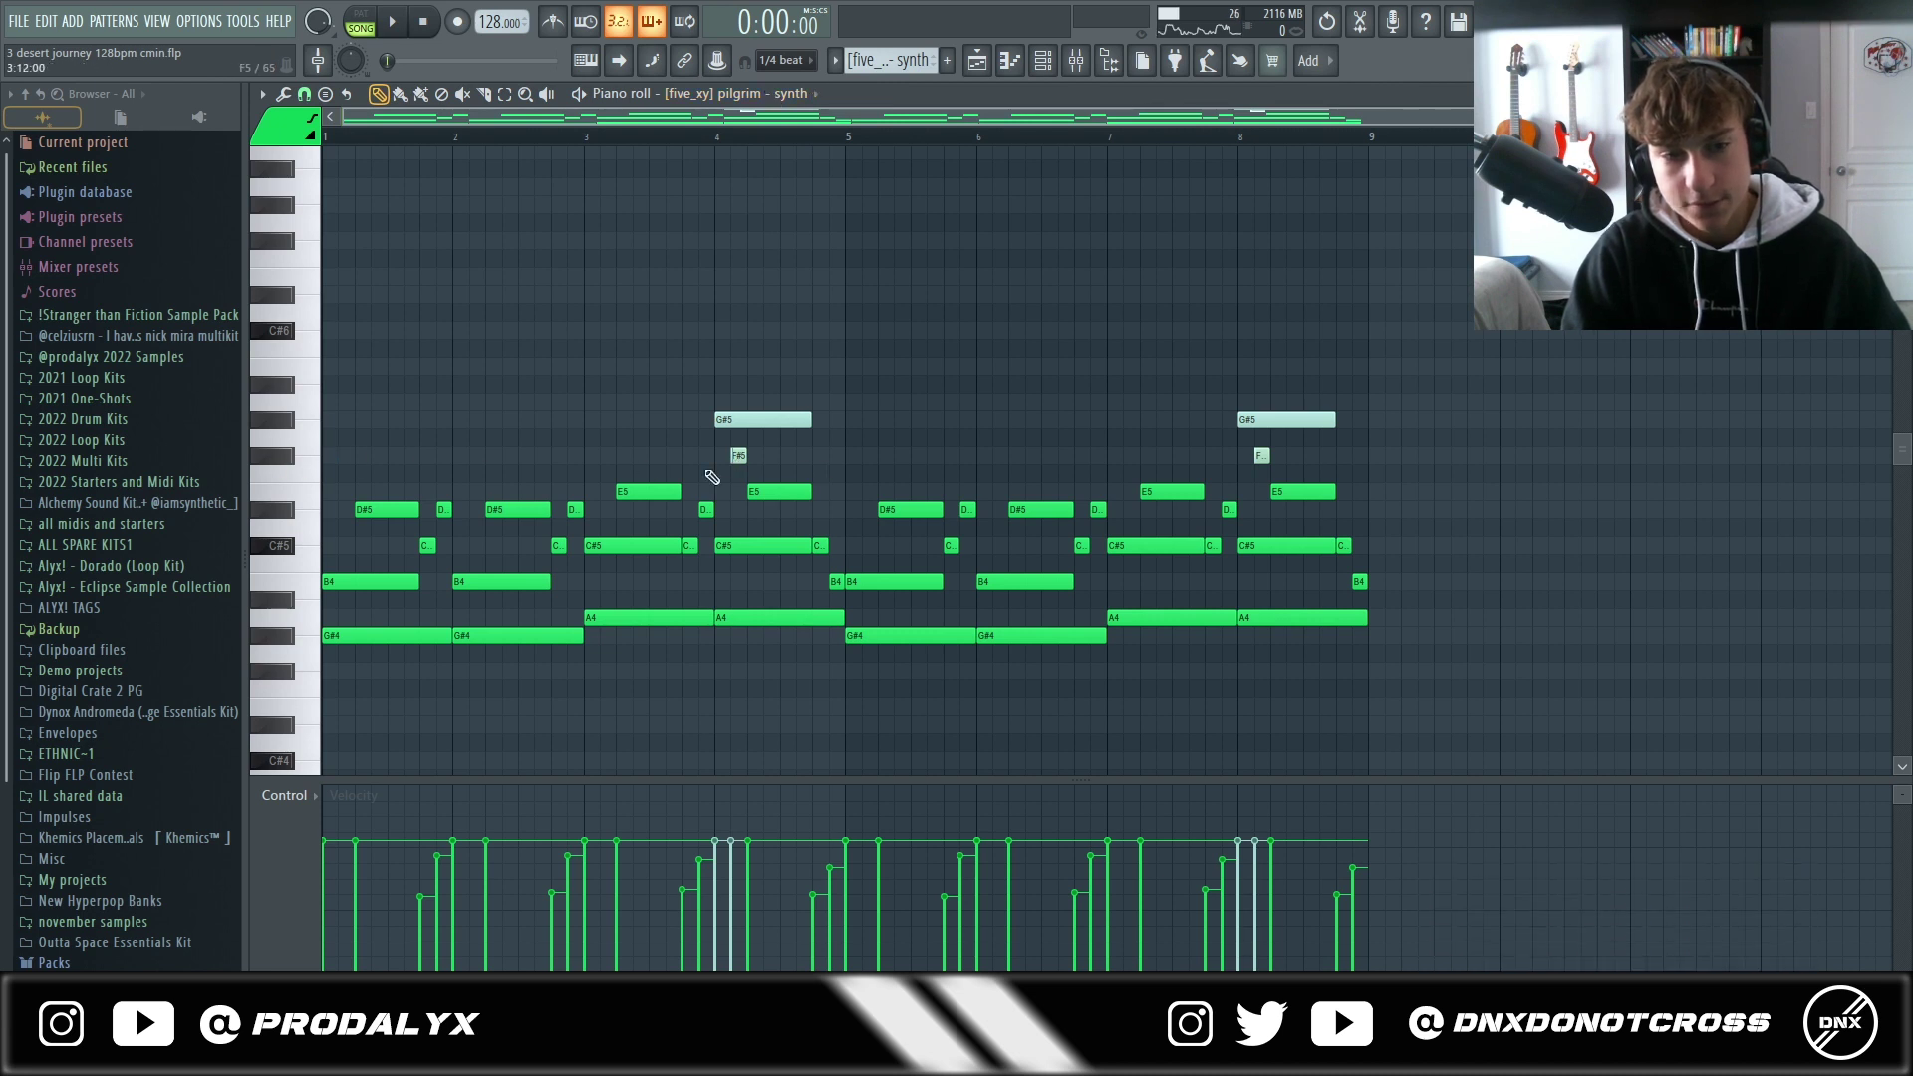
Select the G#5 and F#5 notes, play the pilgrim synth pattern, then return to the playlist
left_click_drag(701, 382, 1398, 450)
key("alt+m")
key("space")
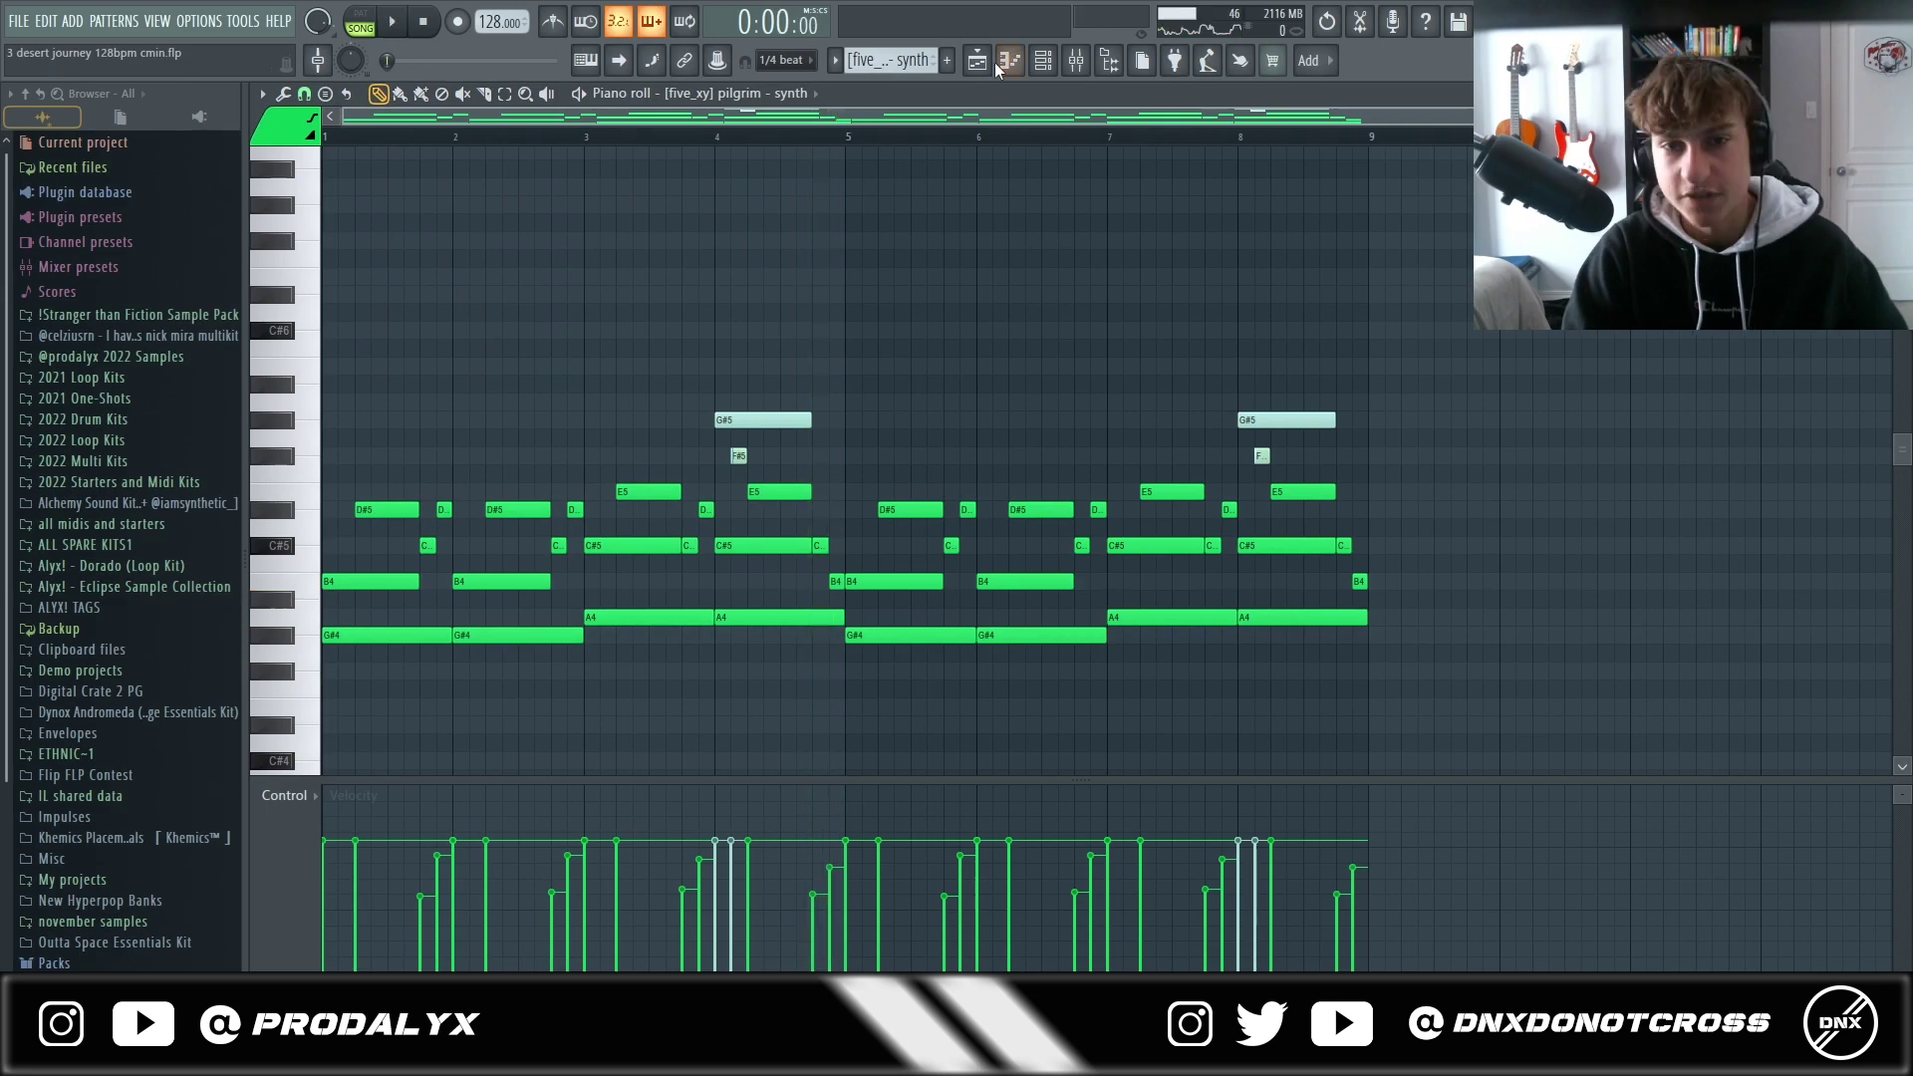
left_click(978, 62)
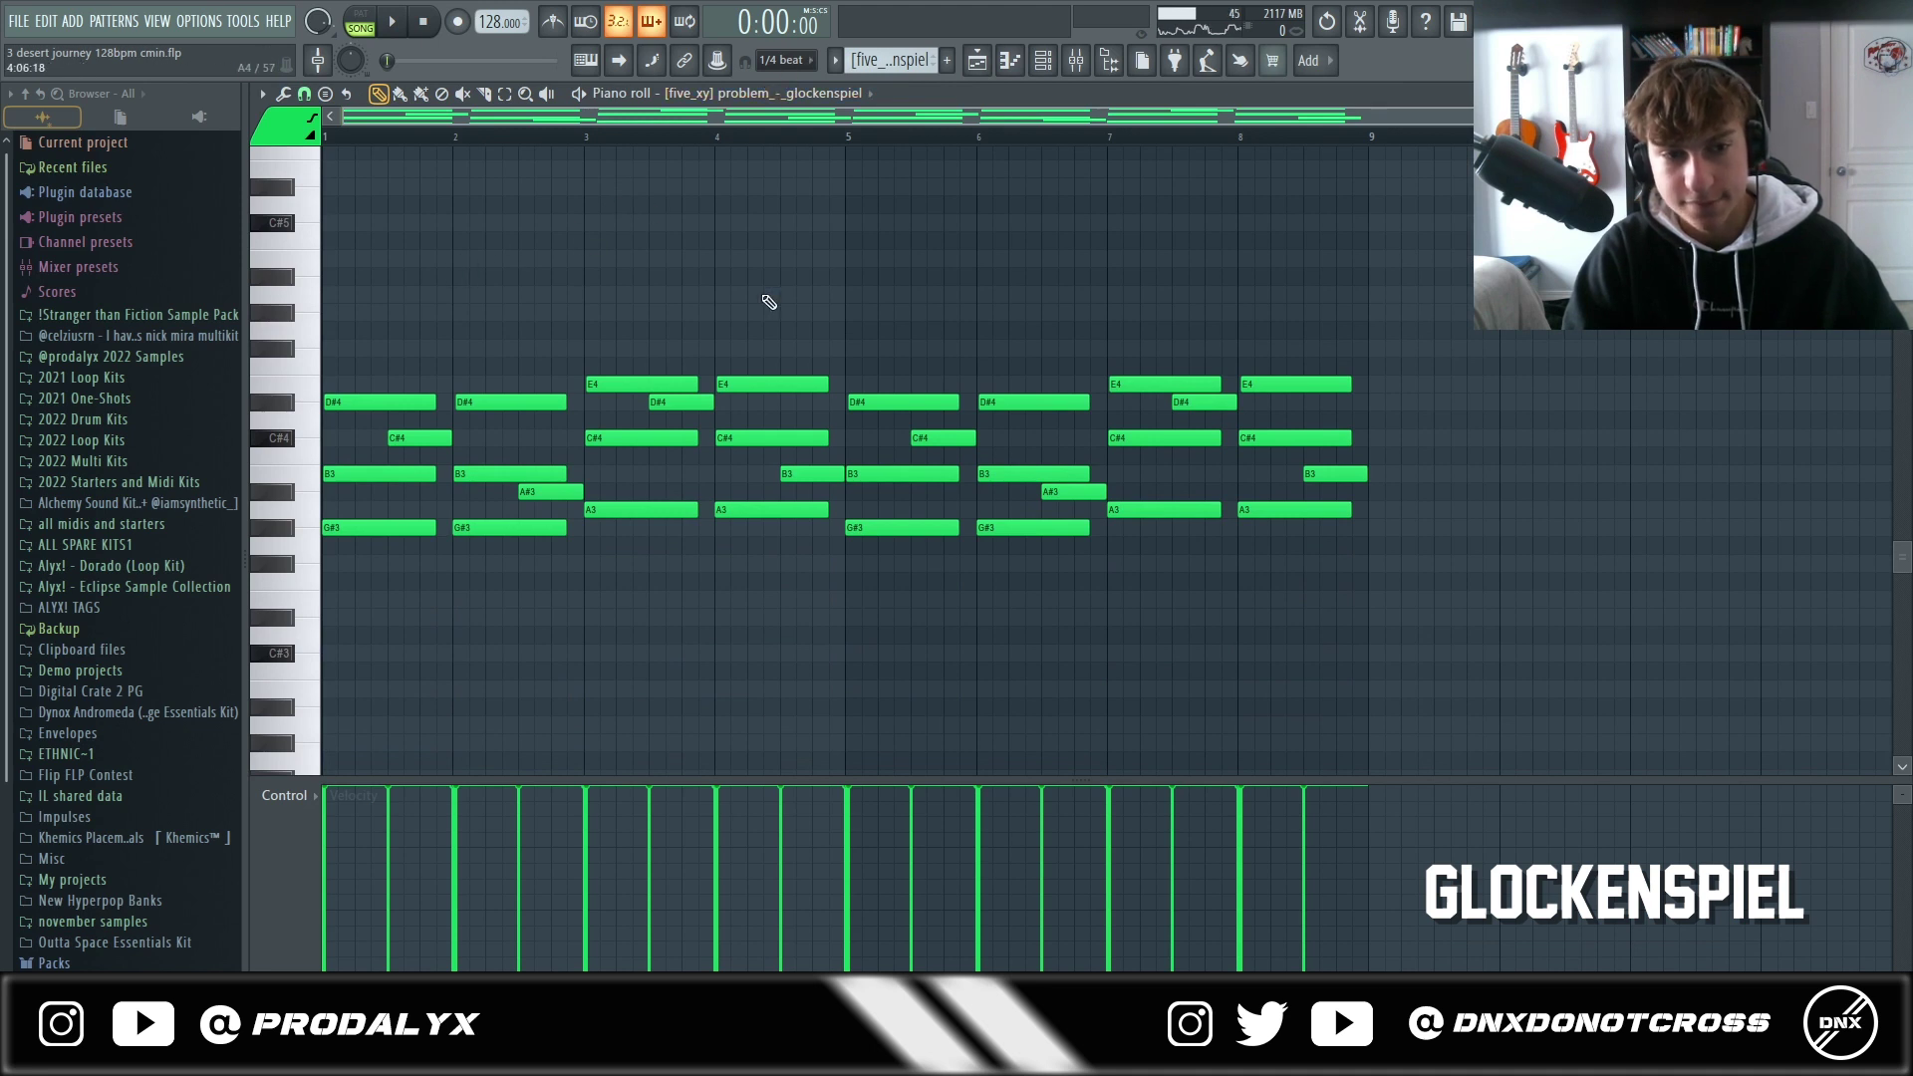
Play the problem glockenspiel pattern through, then stop playback
key("space")
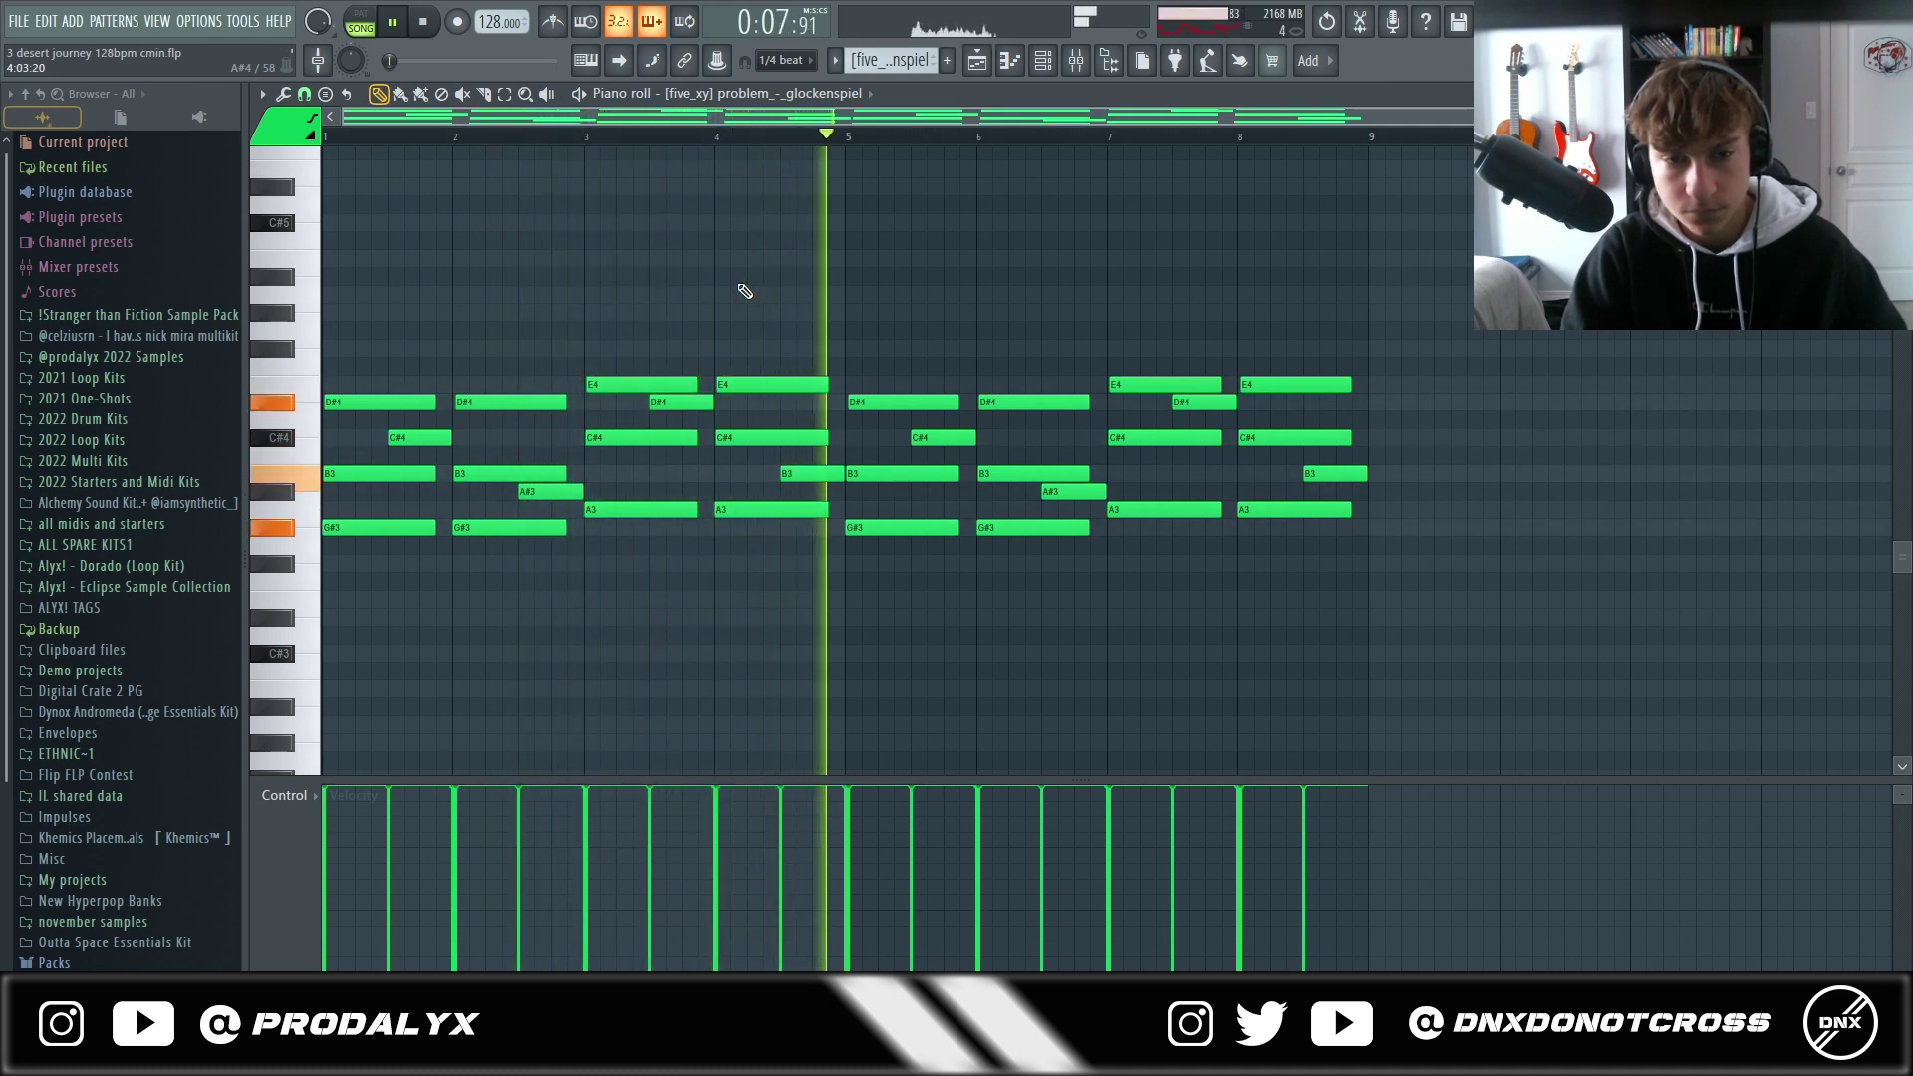
key("space")
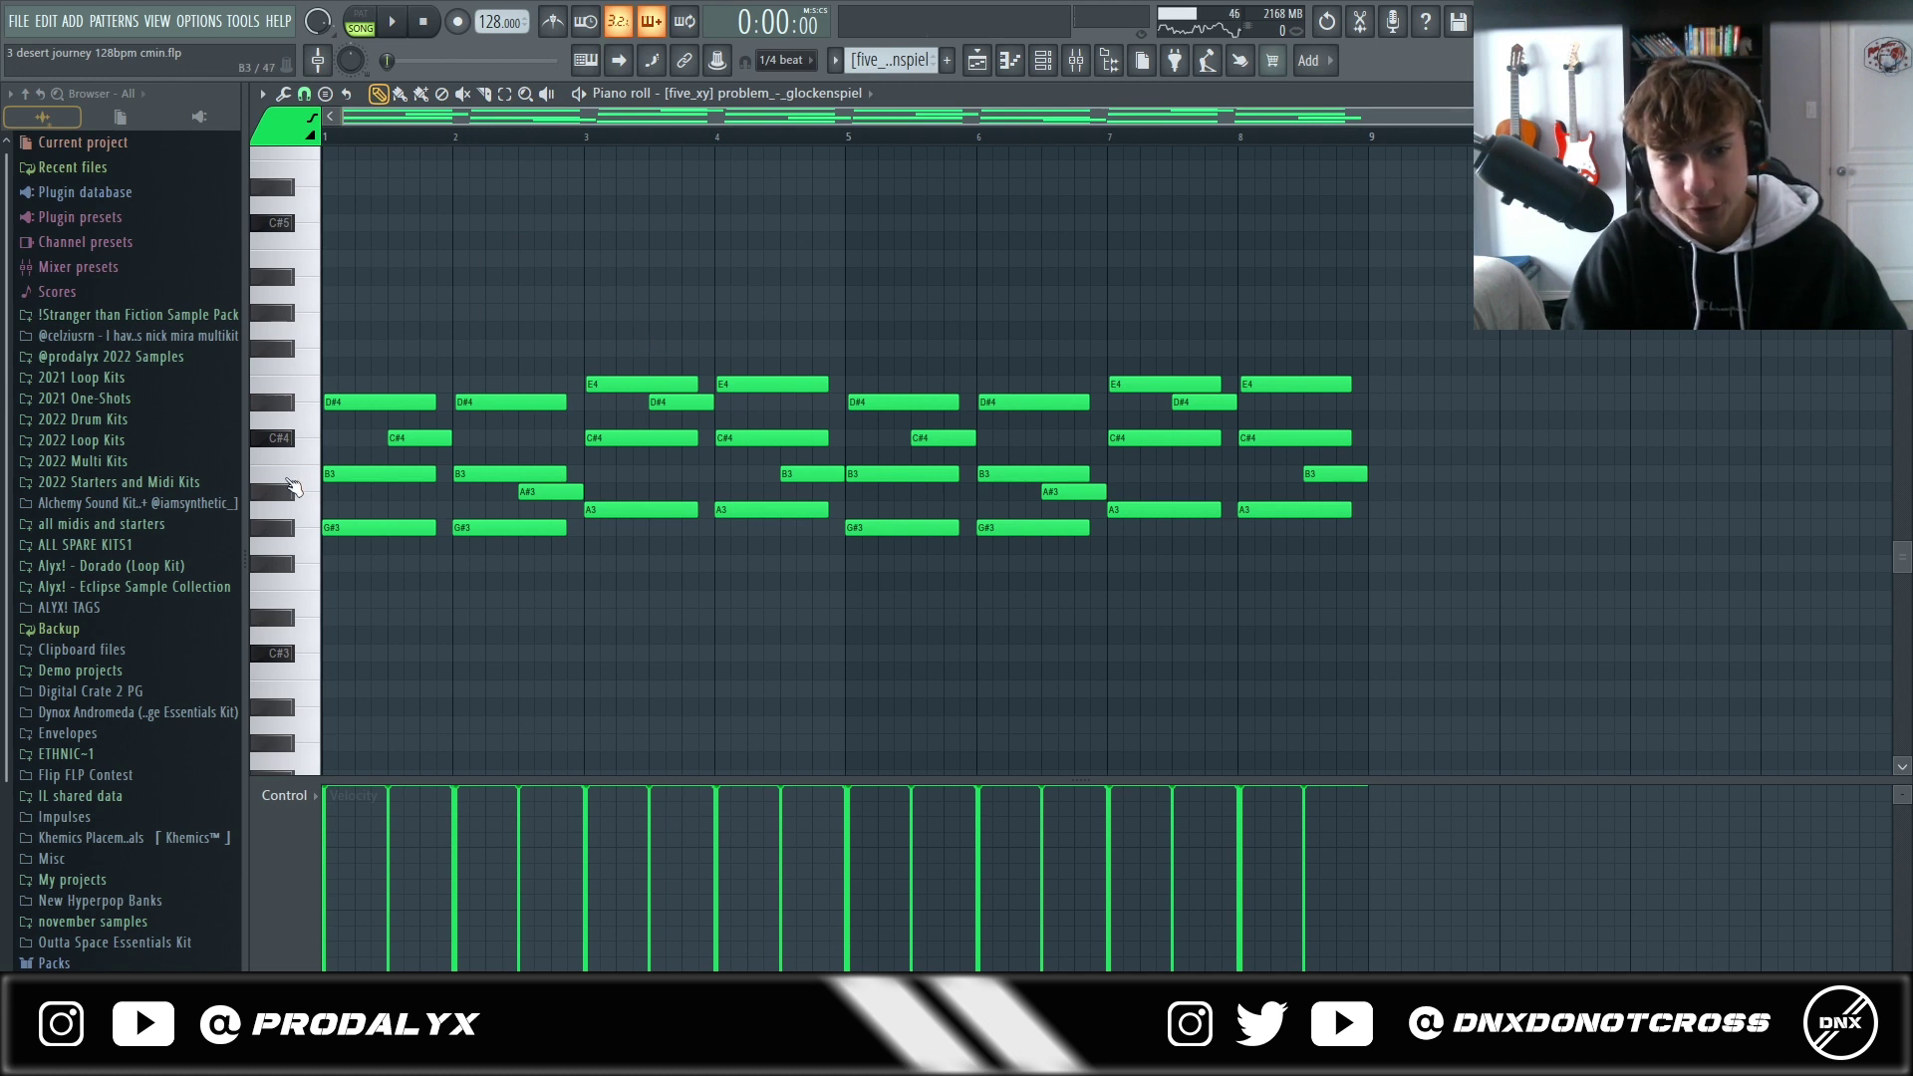
scroll(1162, 427, "up", 5, "ctrl")
scroll(784, 438, "down", 3, "ctrl")
Select the glockenspiel's C#4, A#3 and D#4 notes in turn
left_click(648, 437, "ctrl")
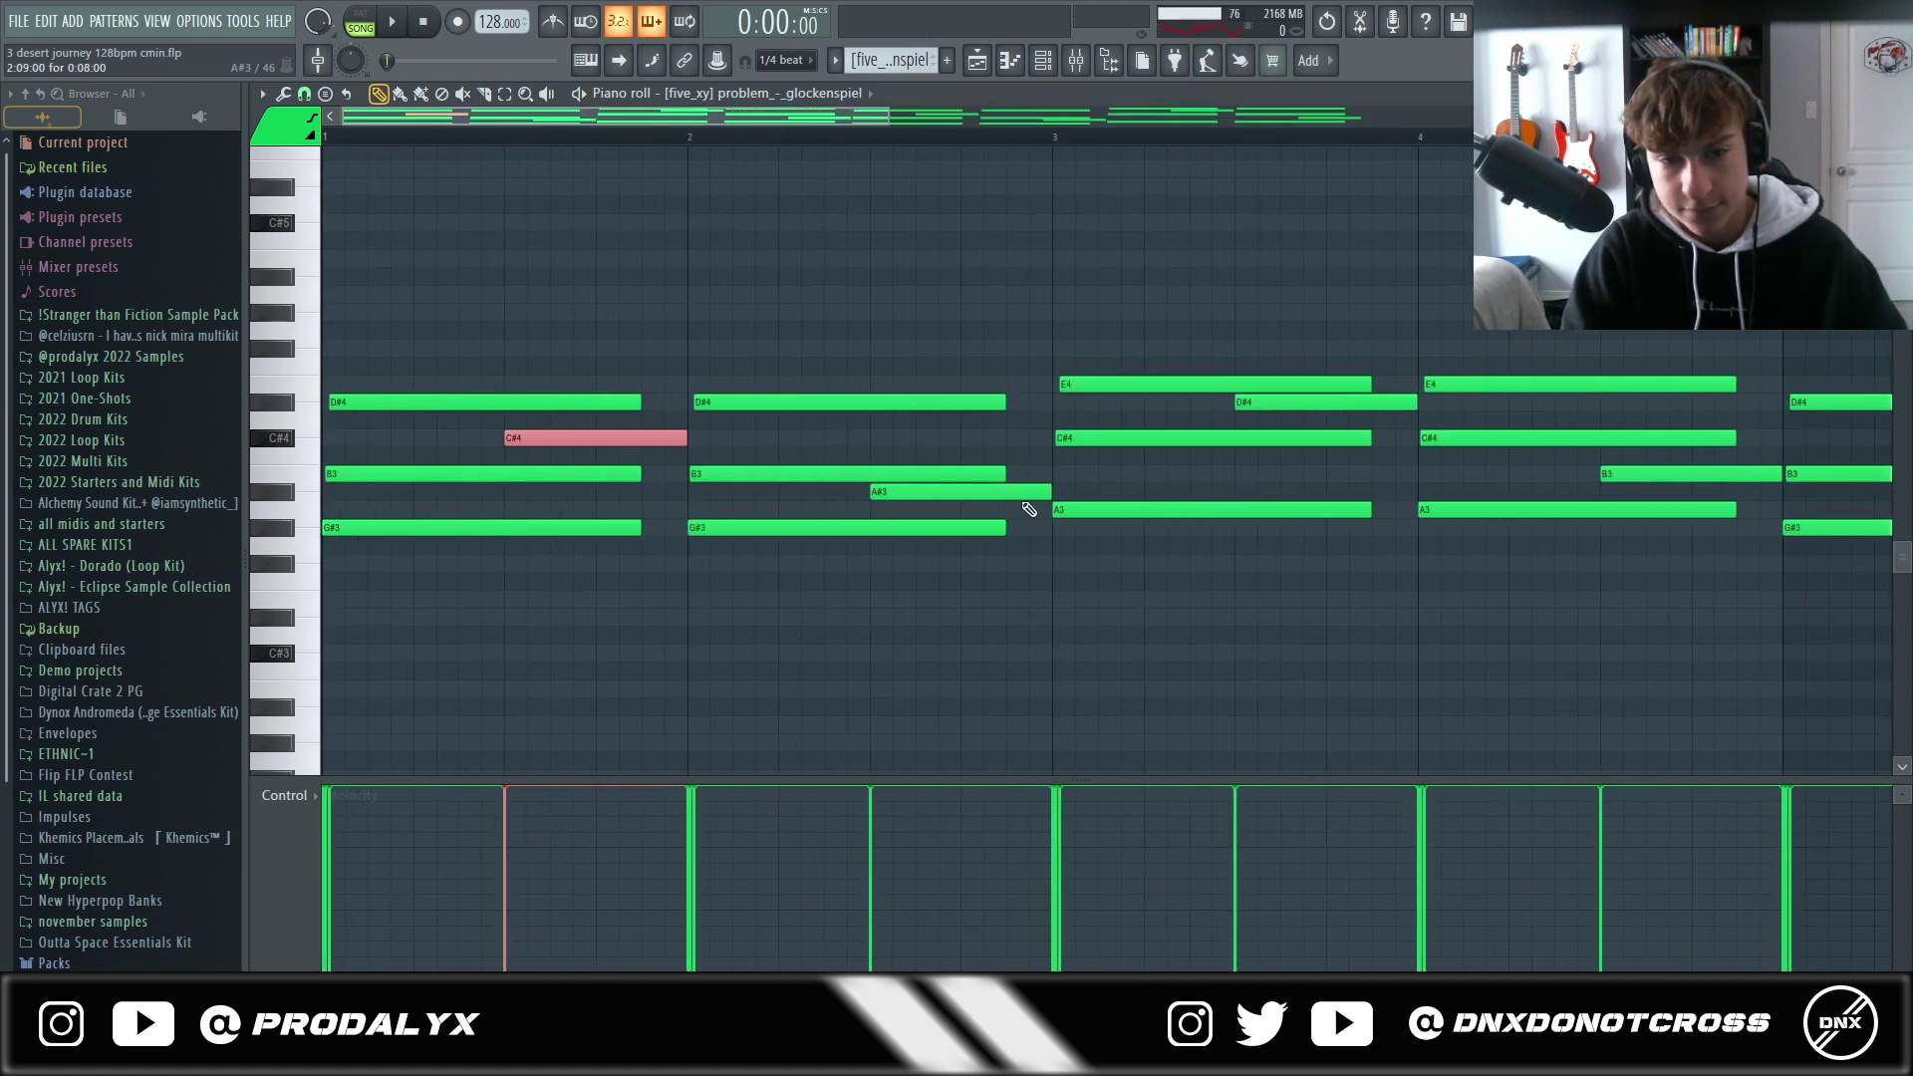
left_click(1026, 492, "ctrl")
left_click(1390, 402, "ctrl")
Select the B3 note, then play the whole arrangement from the F5 playlist
left_click(1695, 474, "ctrl")
key("F5")
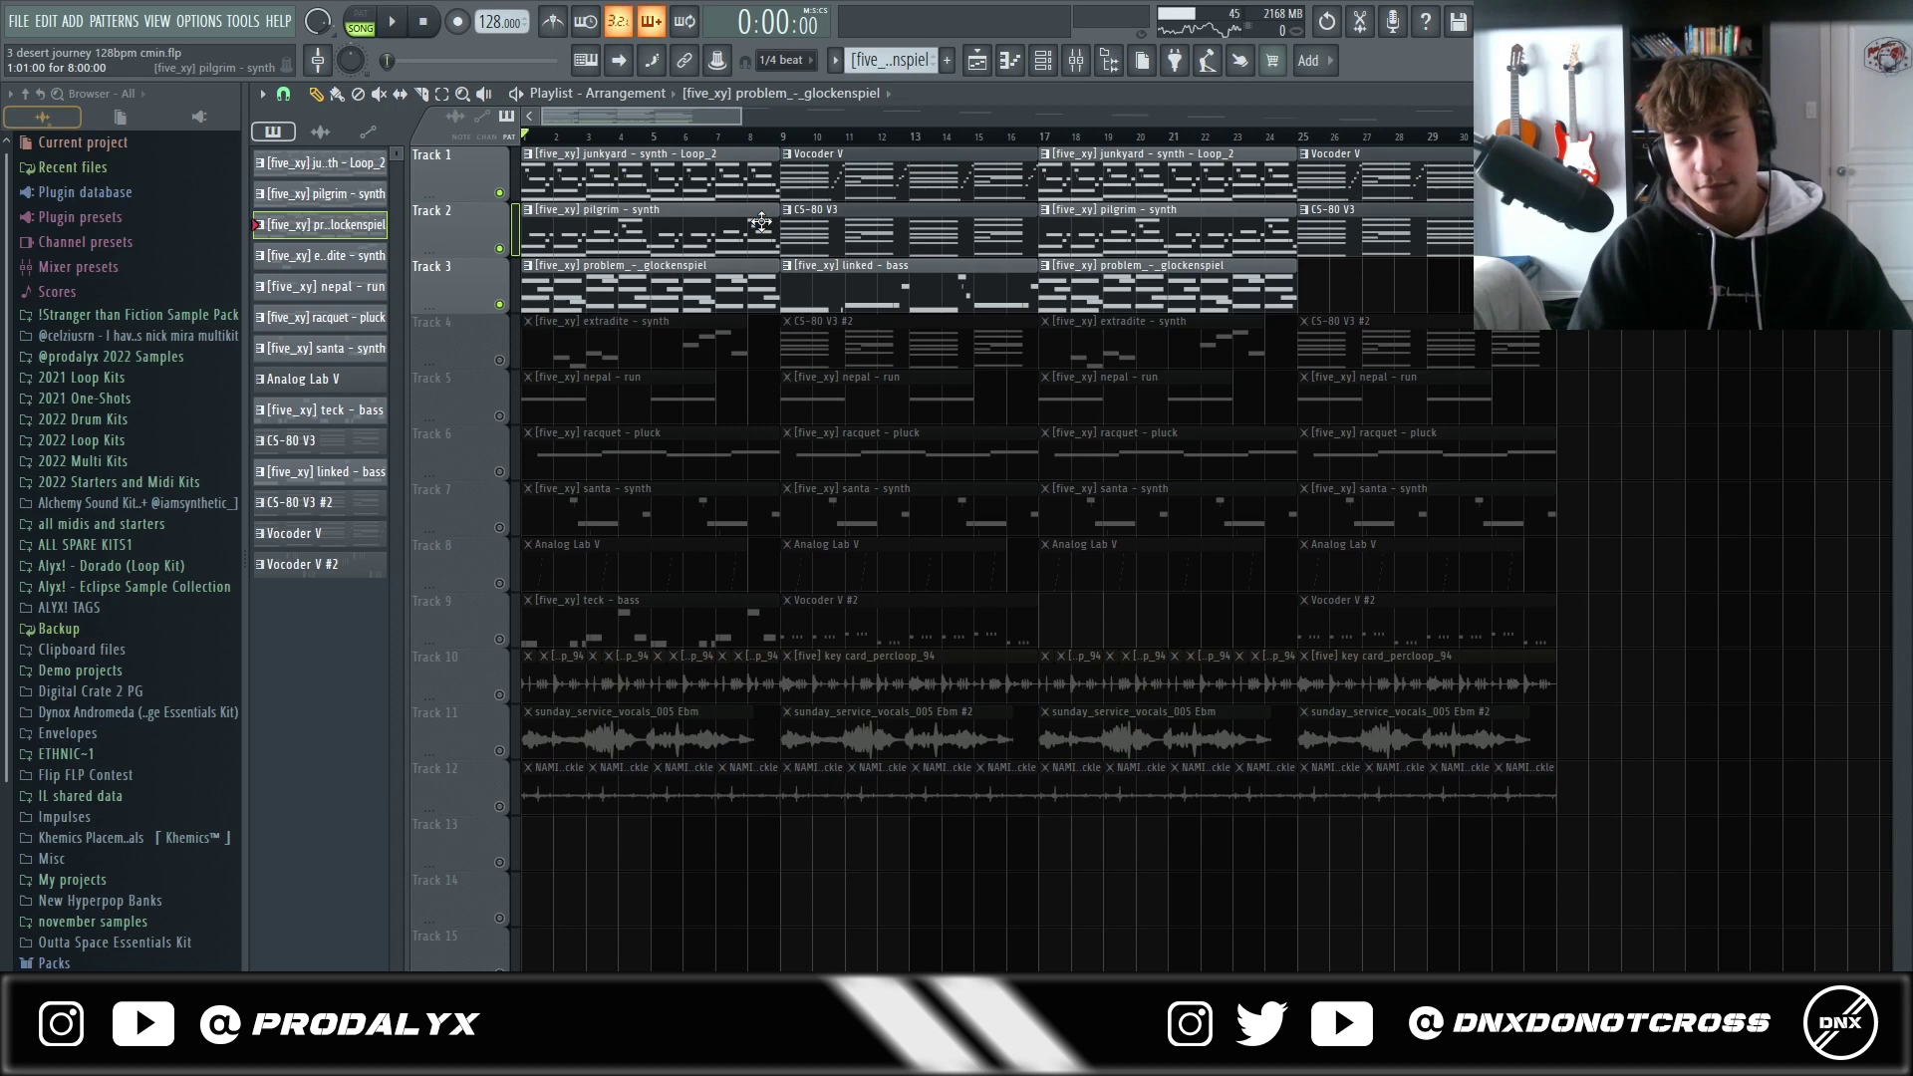
key("space")
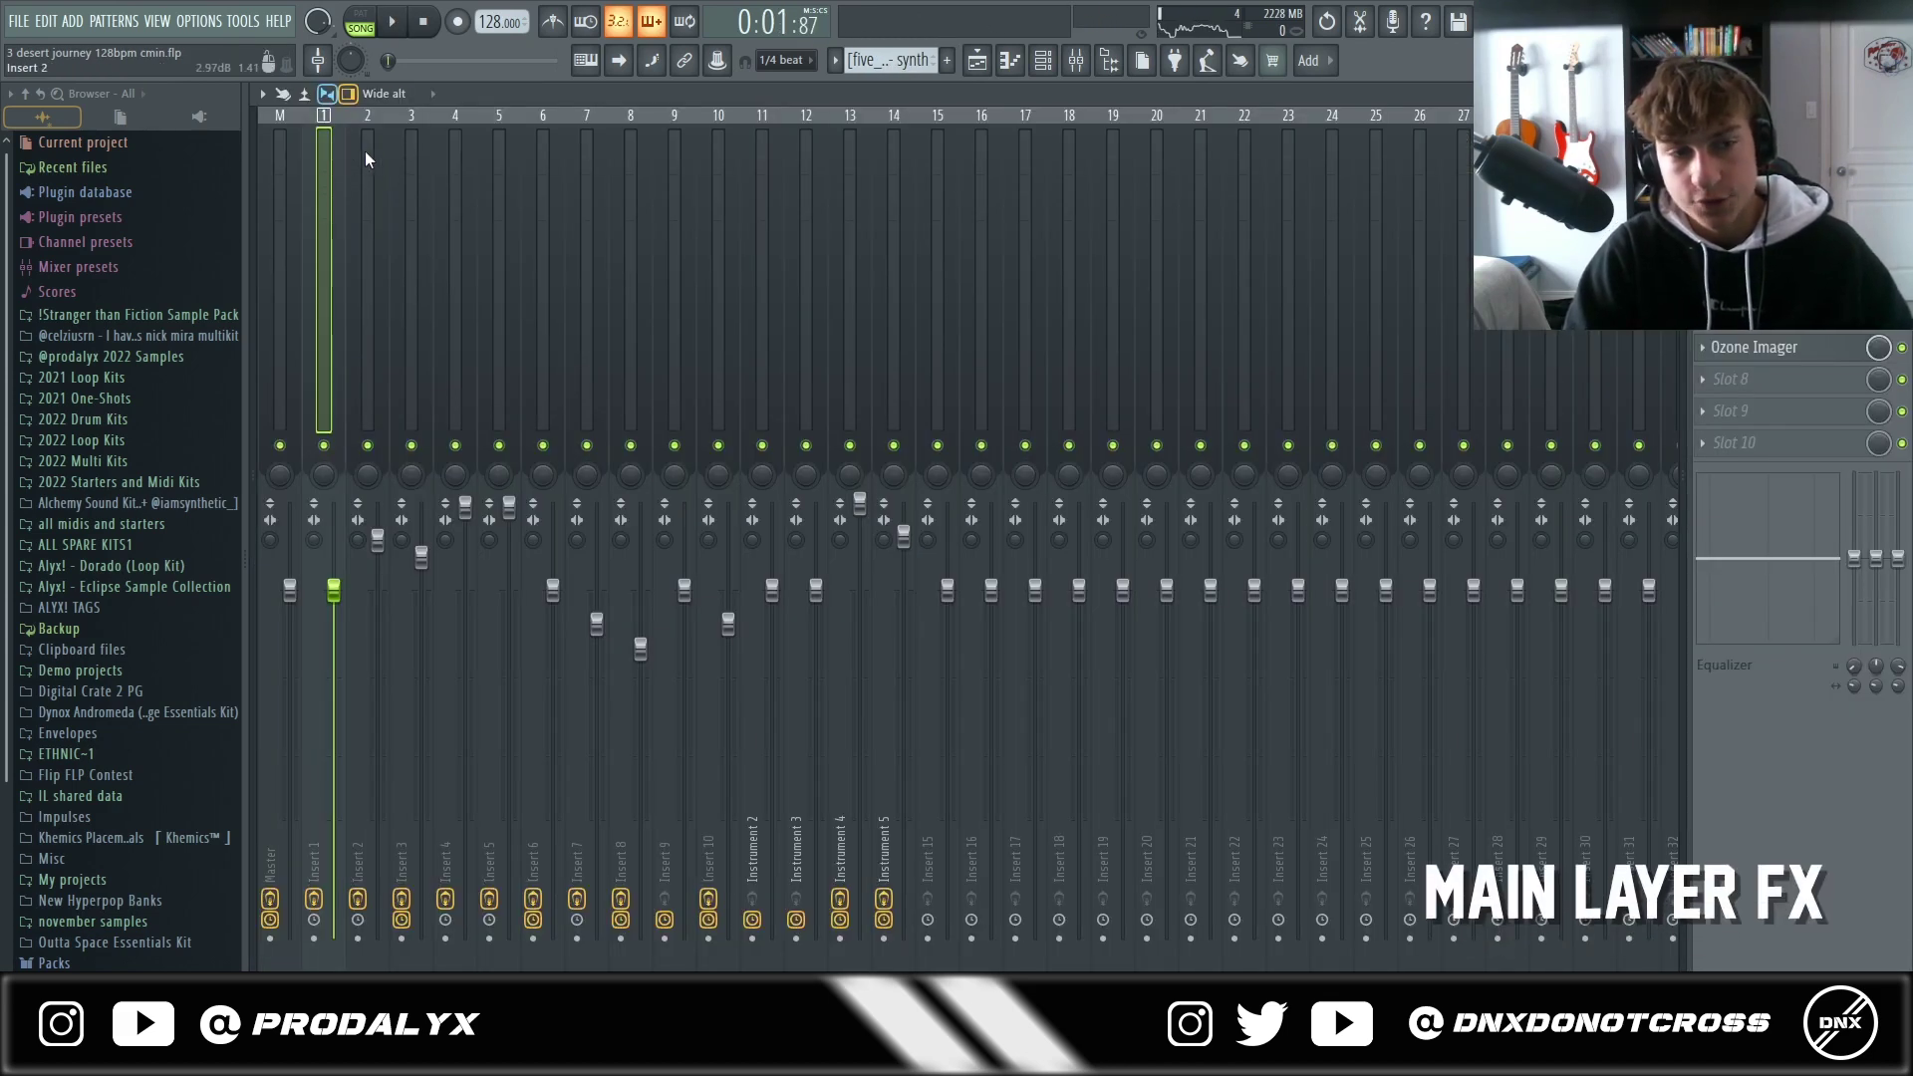
View the effect chains of mixer Inserts 2, 1 and 3
left_click(365, 151)
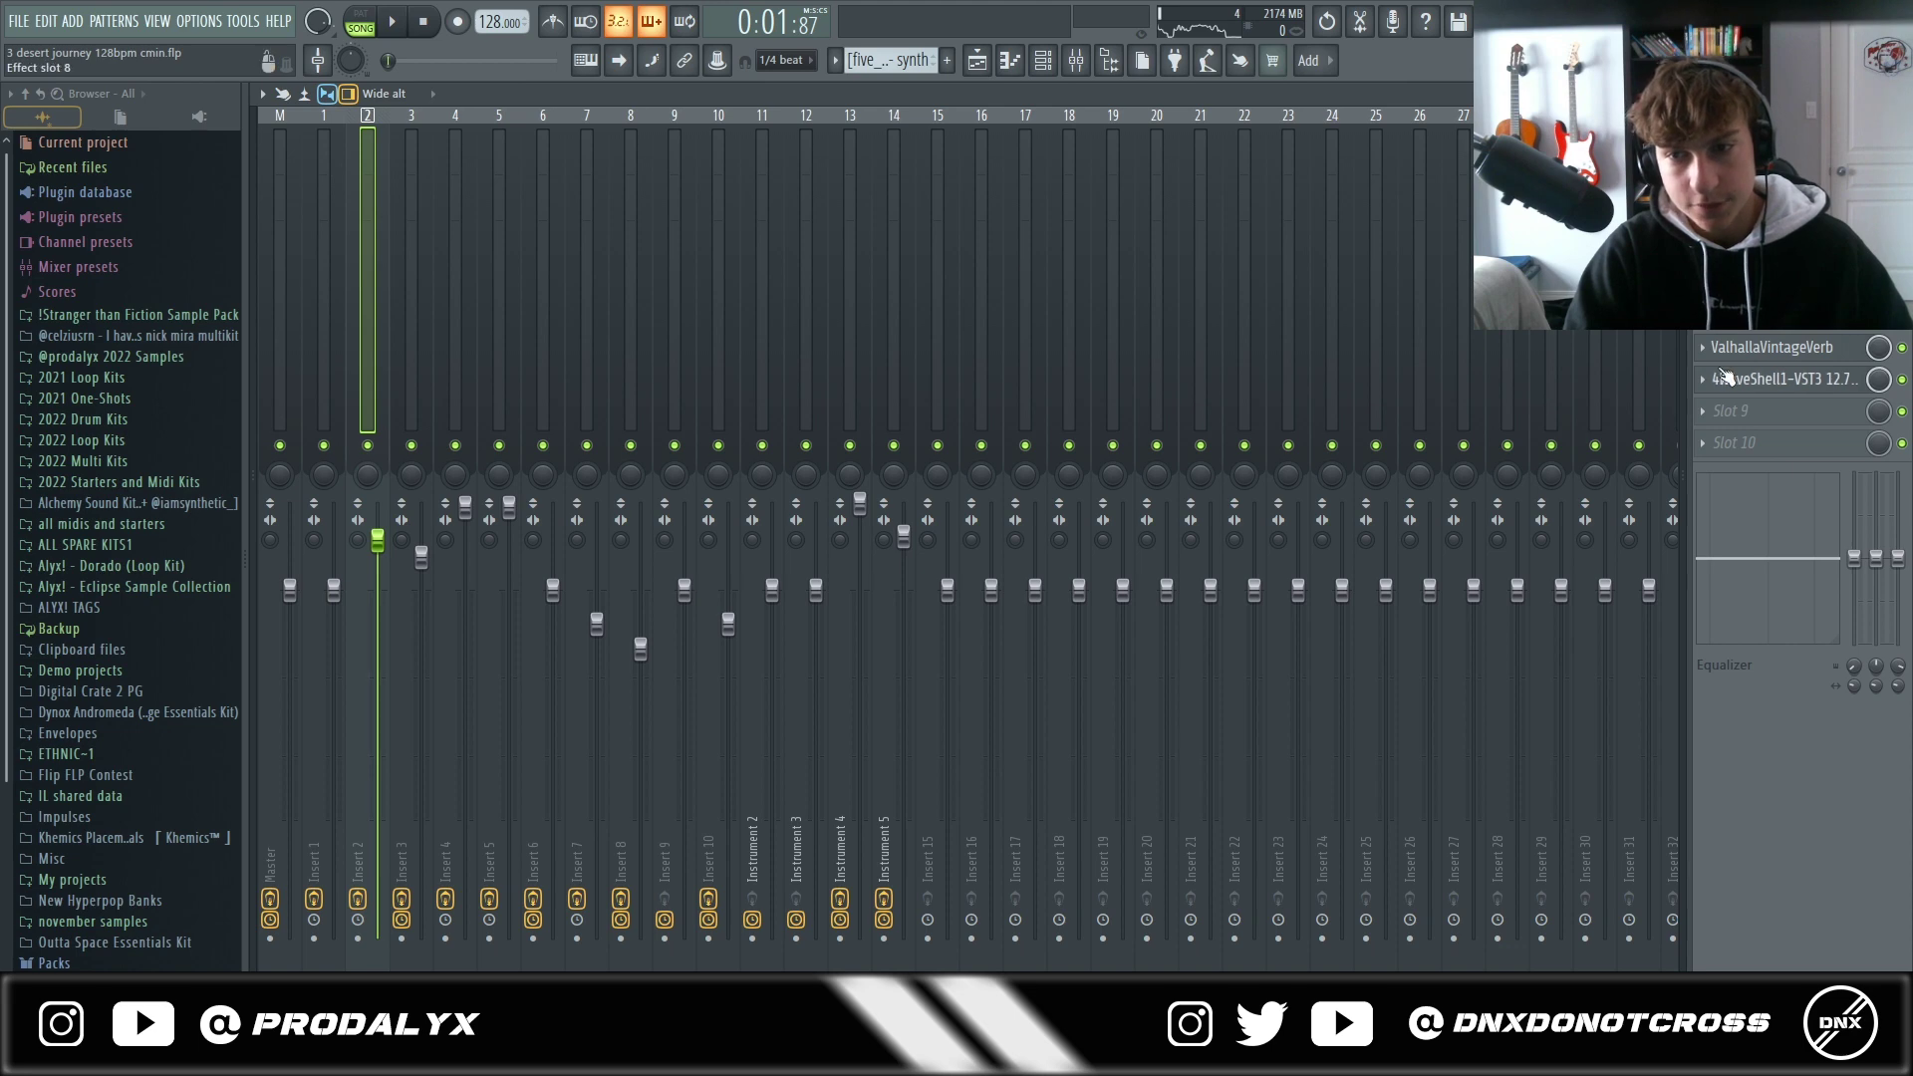
left_click(333, 184)
left_click(414, 155)
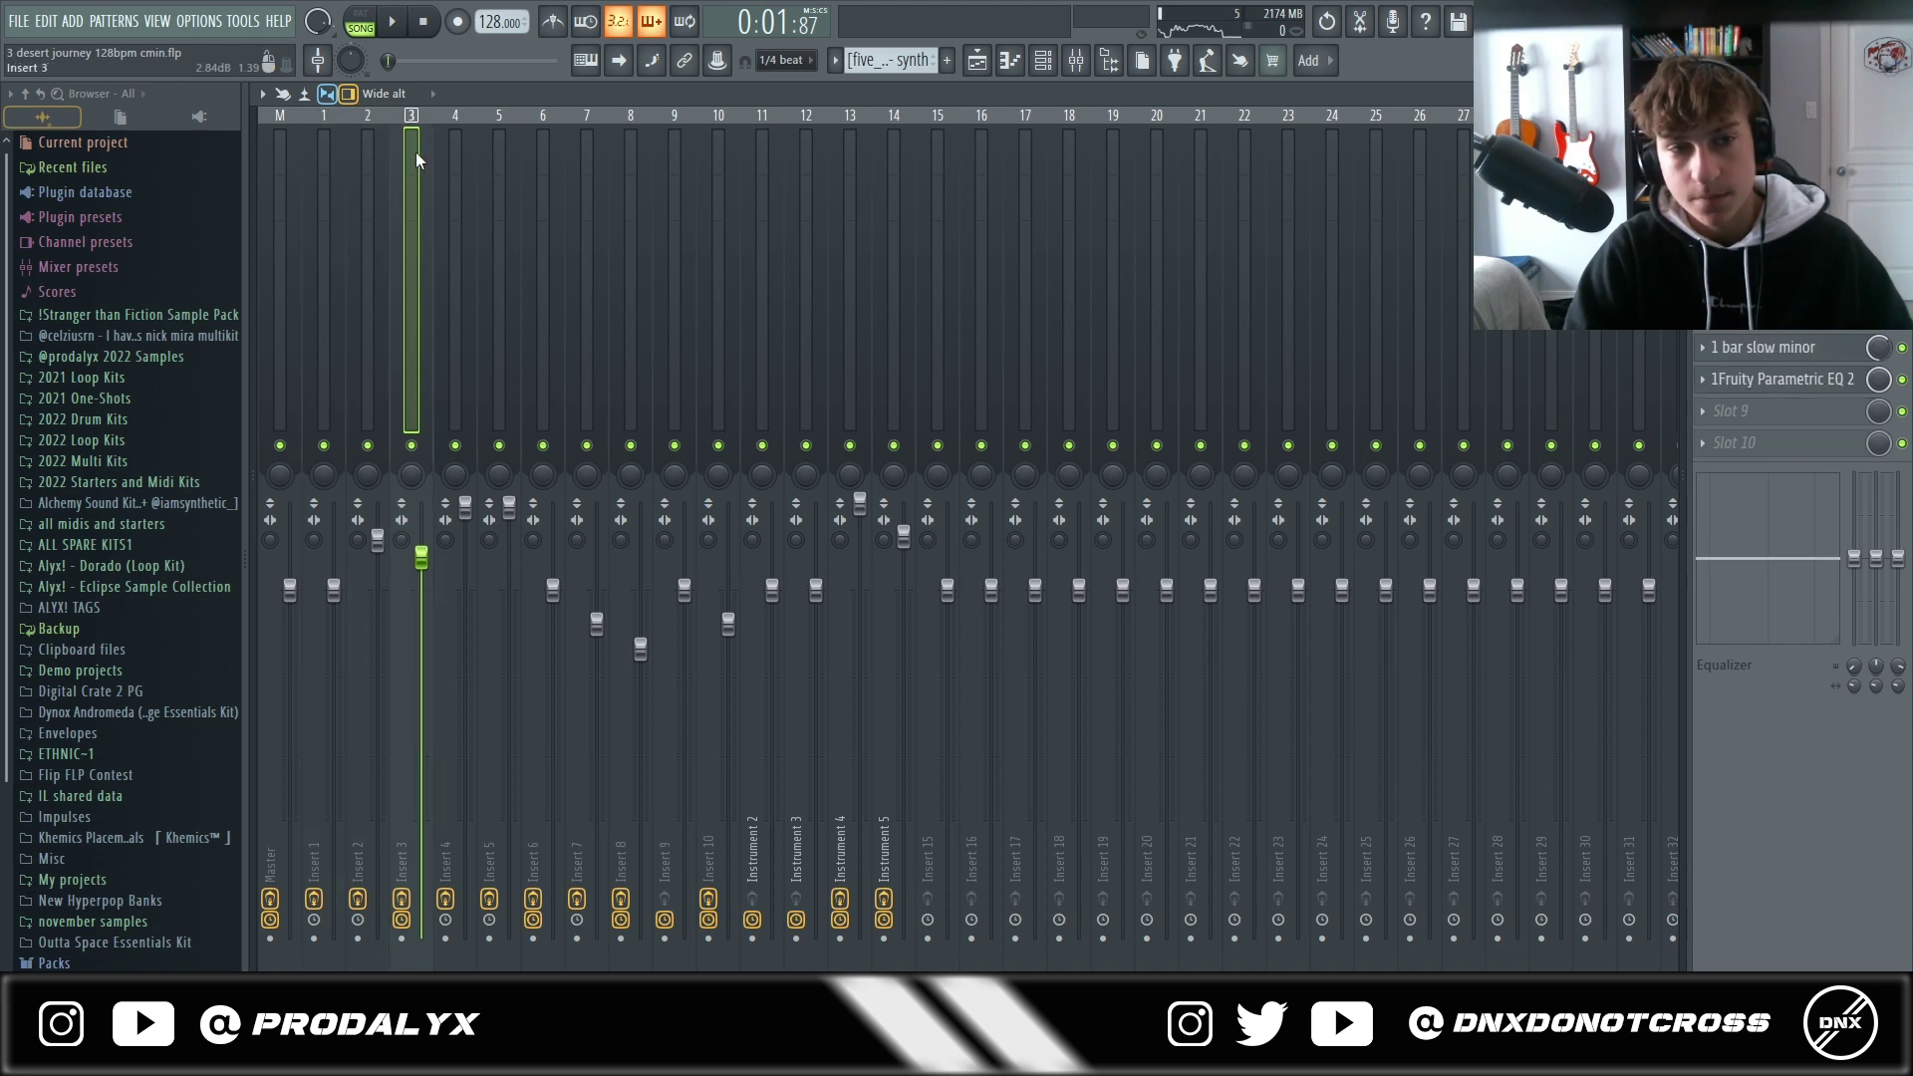
Open and close Insert 3's Portal glitch effect, then open its PanMan panner
left_click(1773, 251)
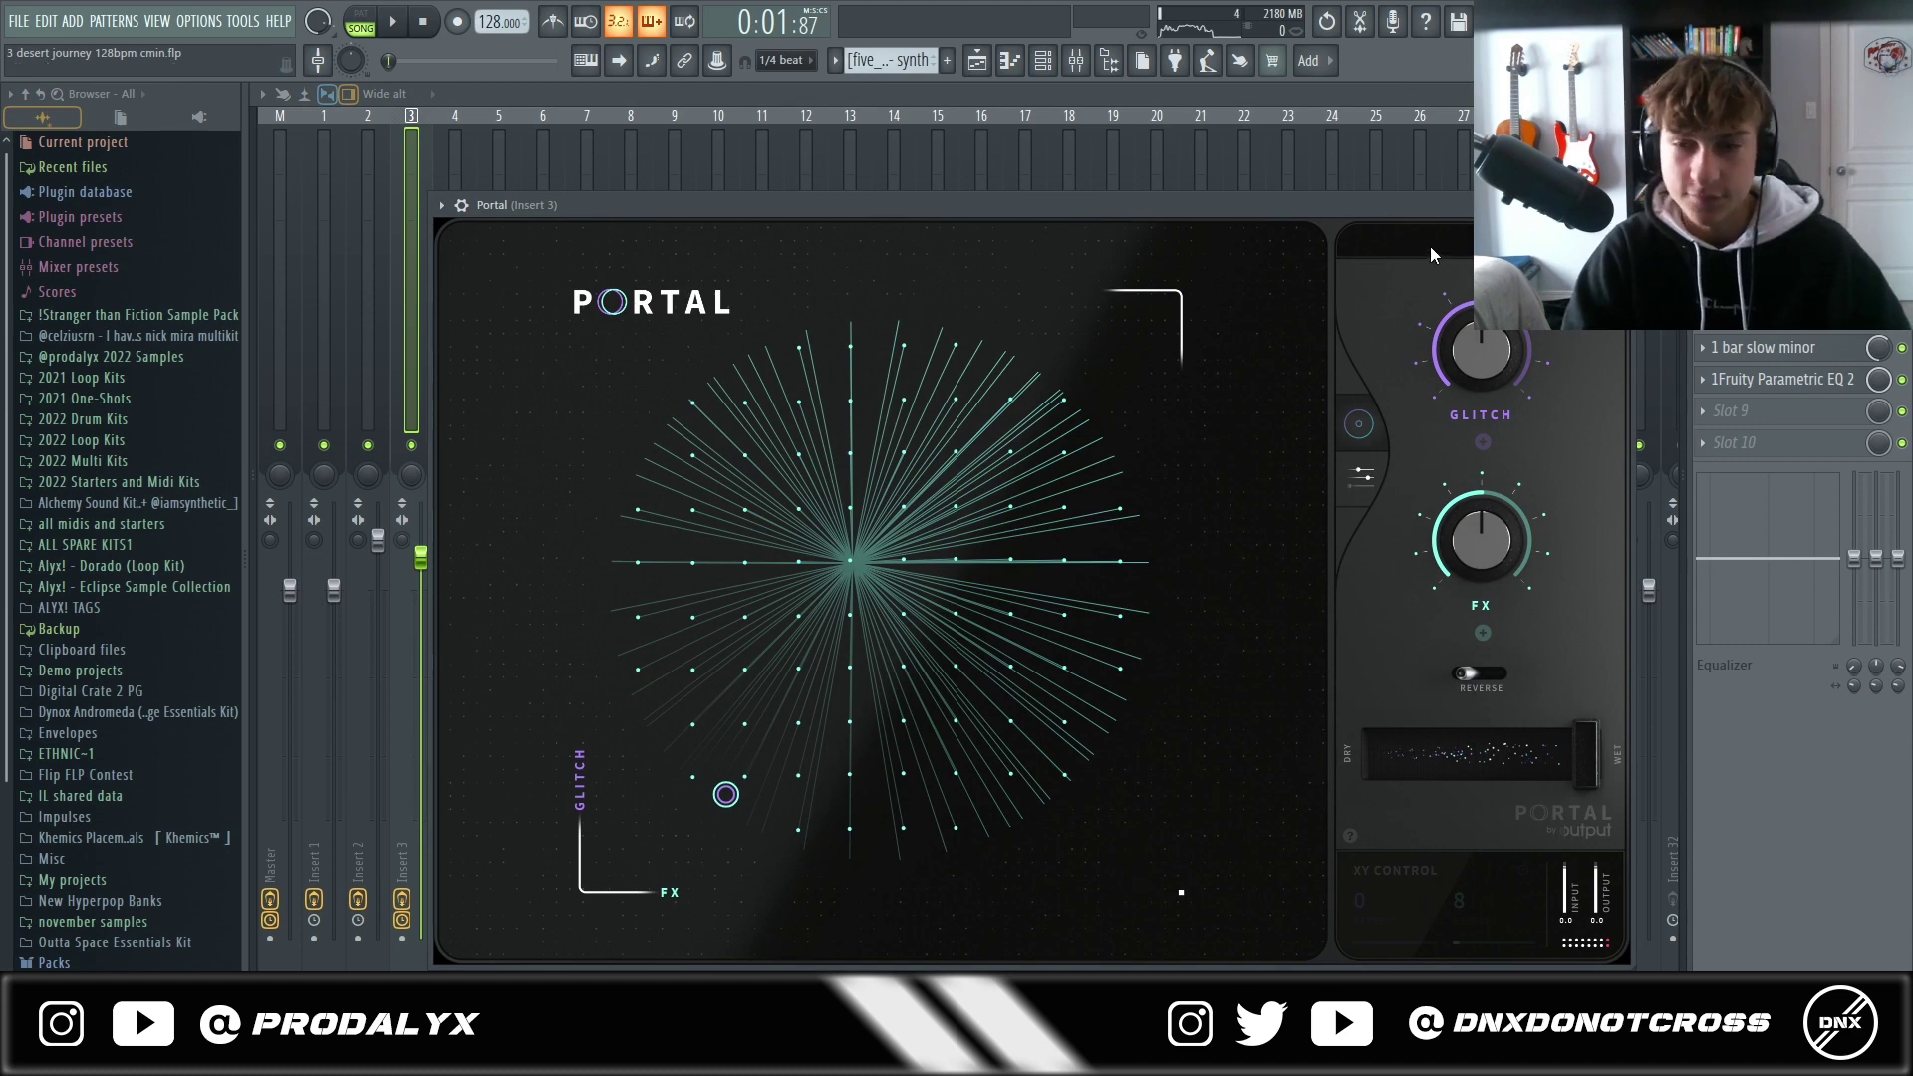
left_click(1774, 251)
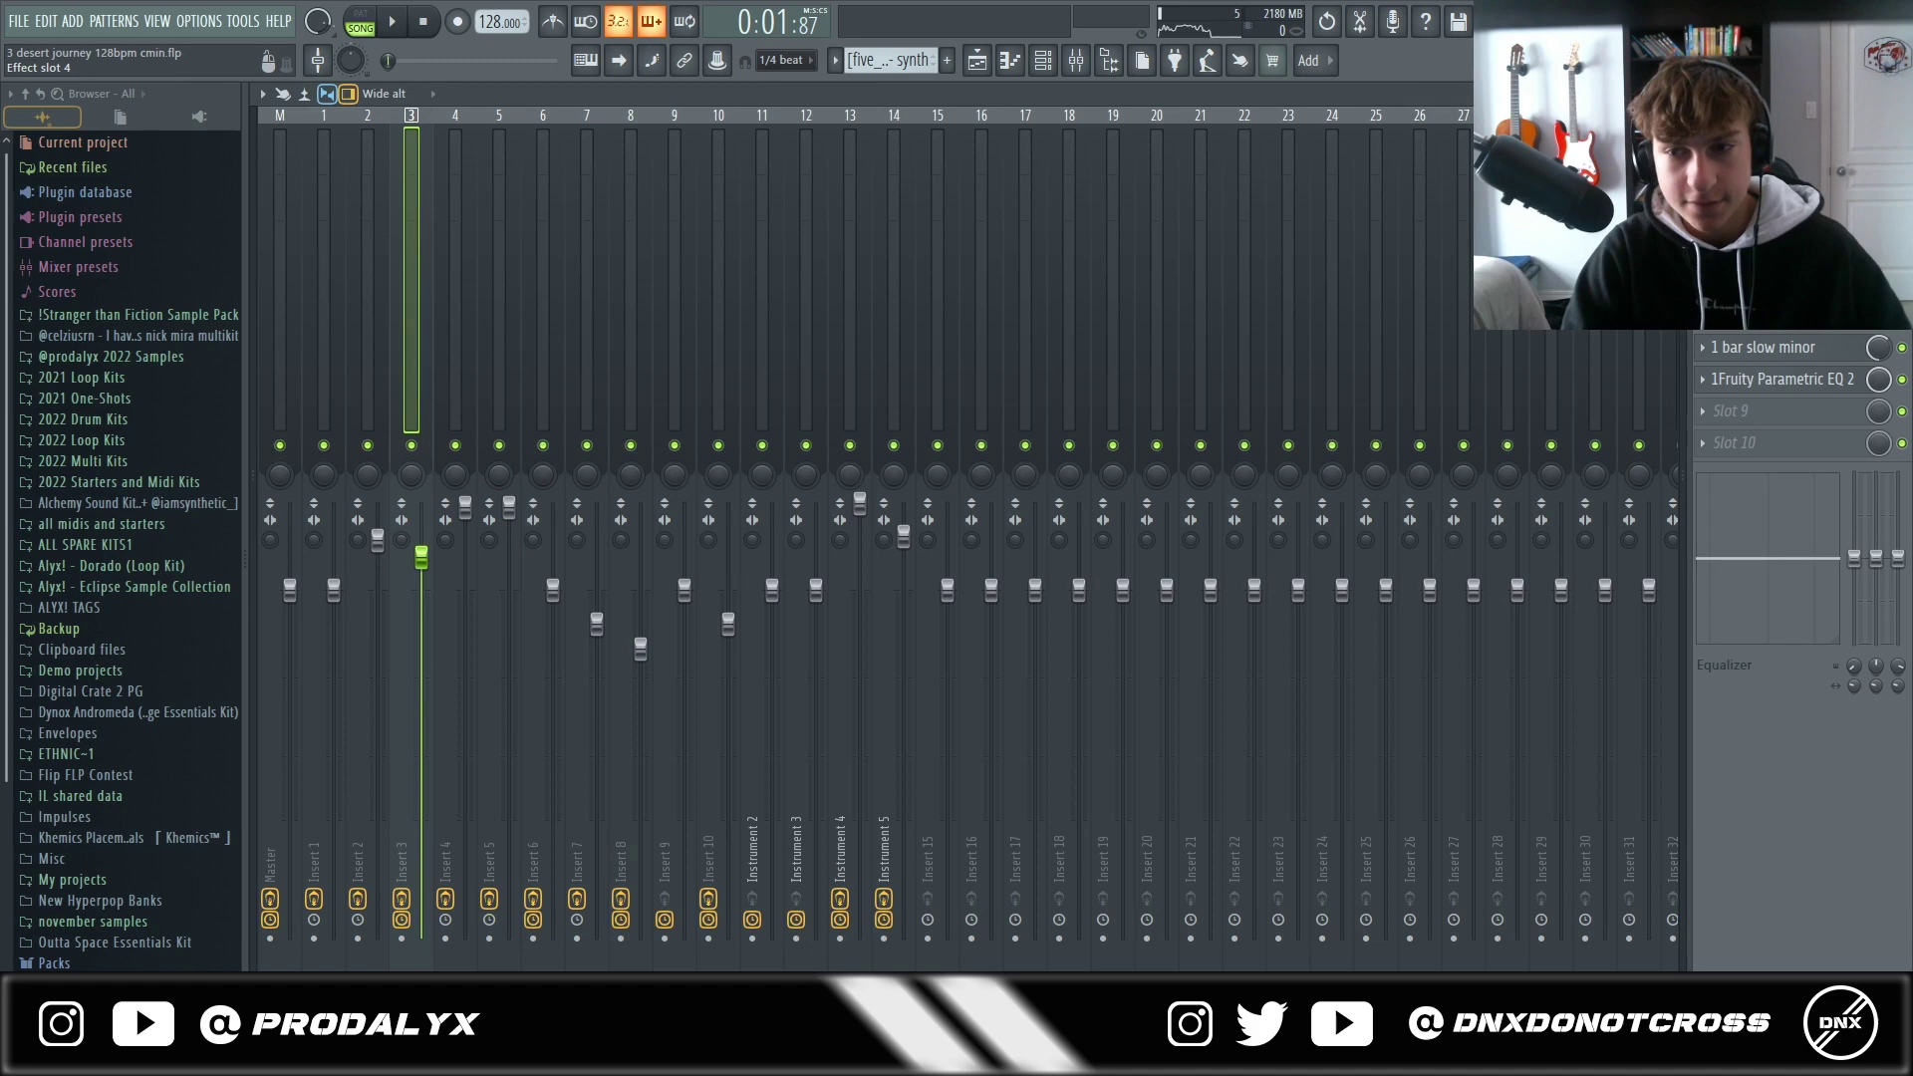
left_click(1799, 347)
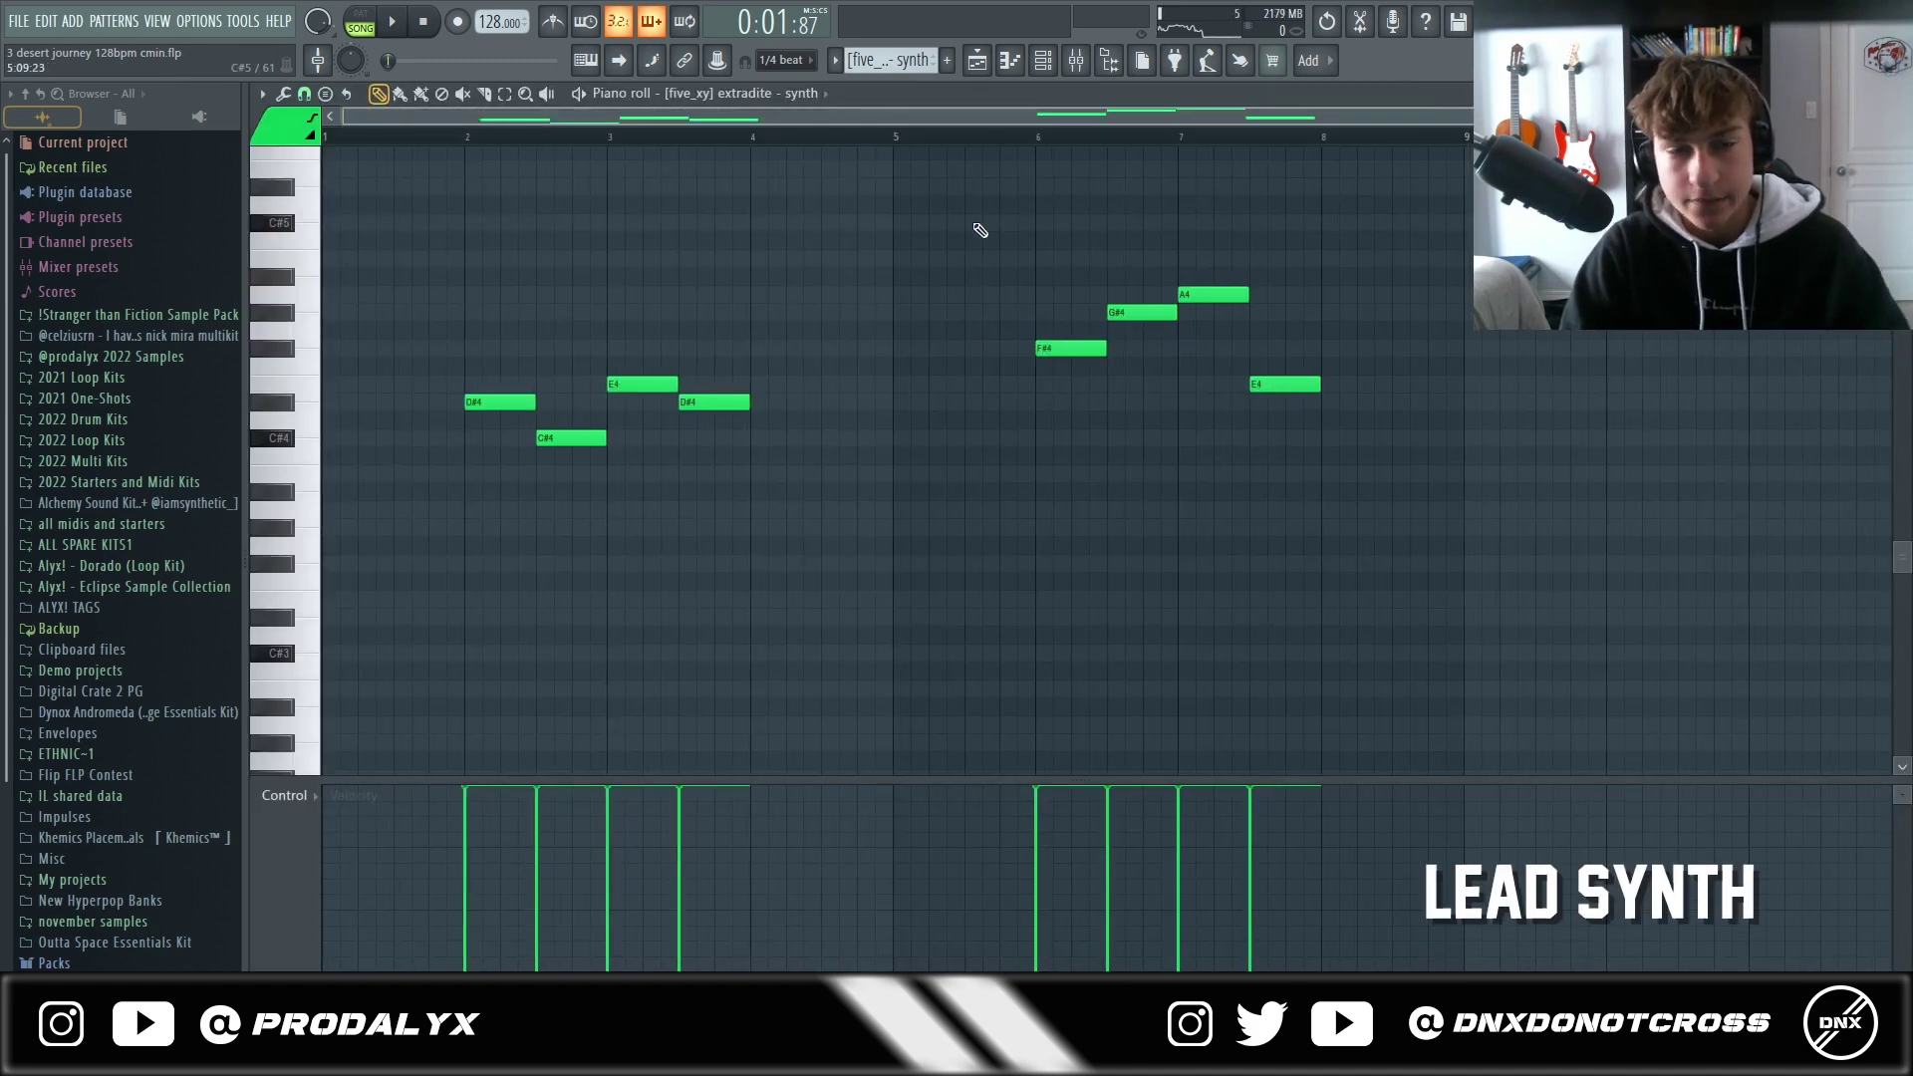
Play the lead synth melody from bar 6 and open its Timeless 3 effect
key("space")
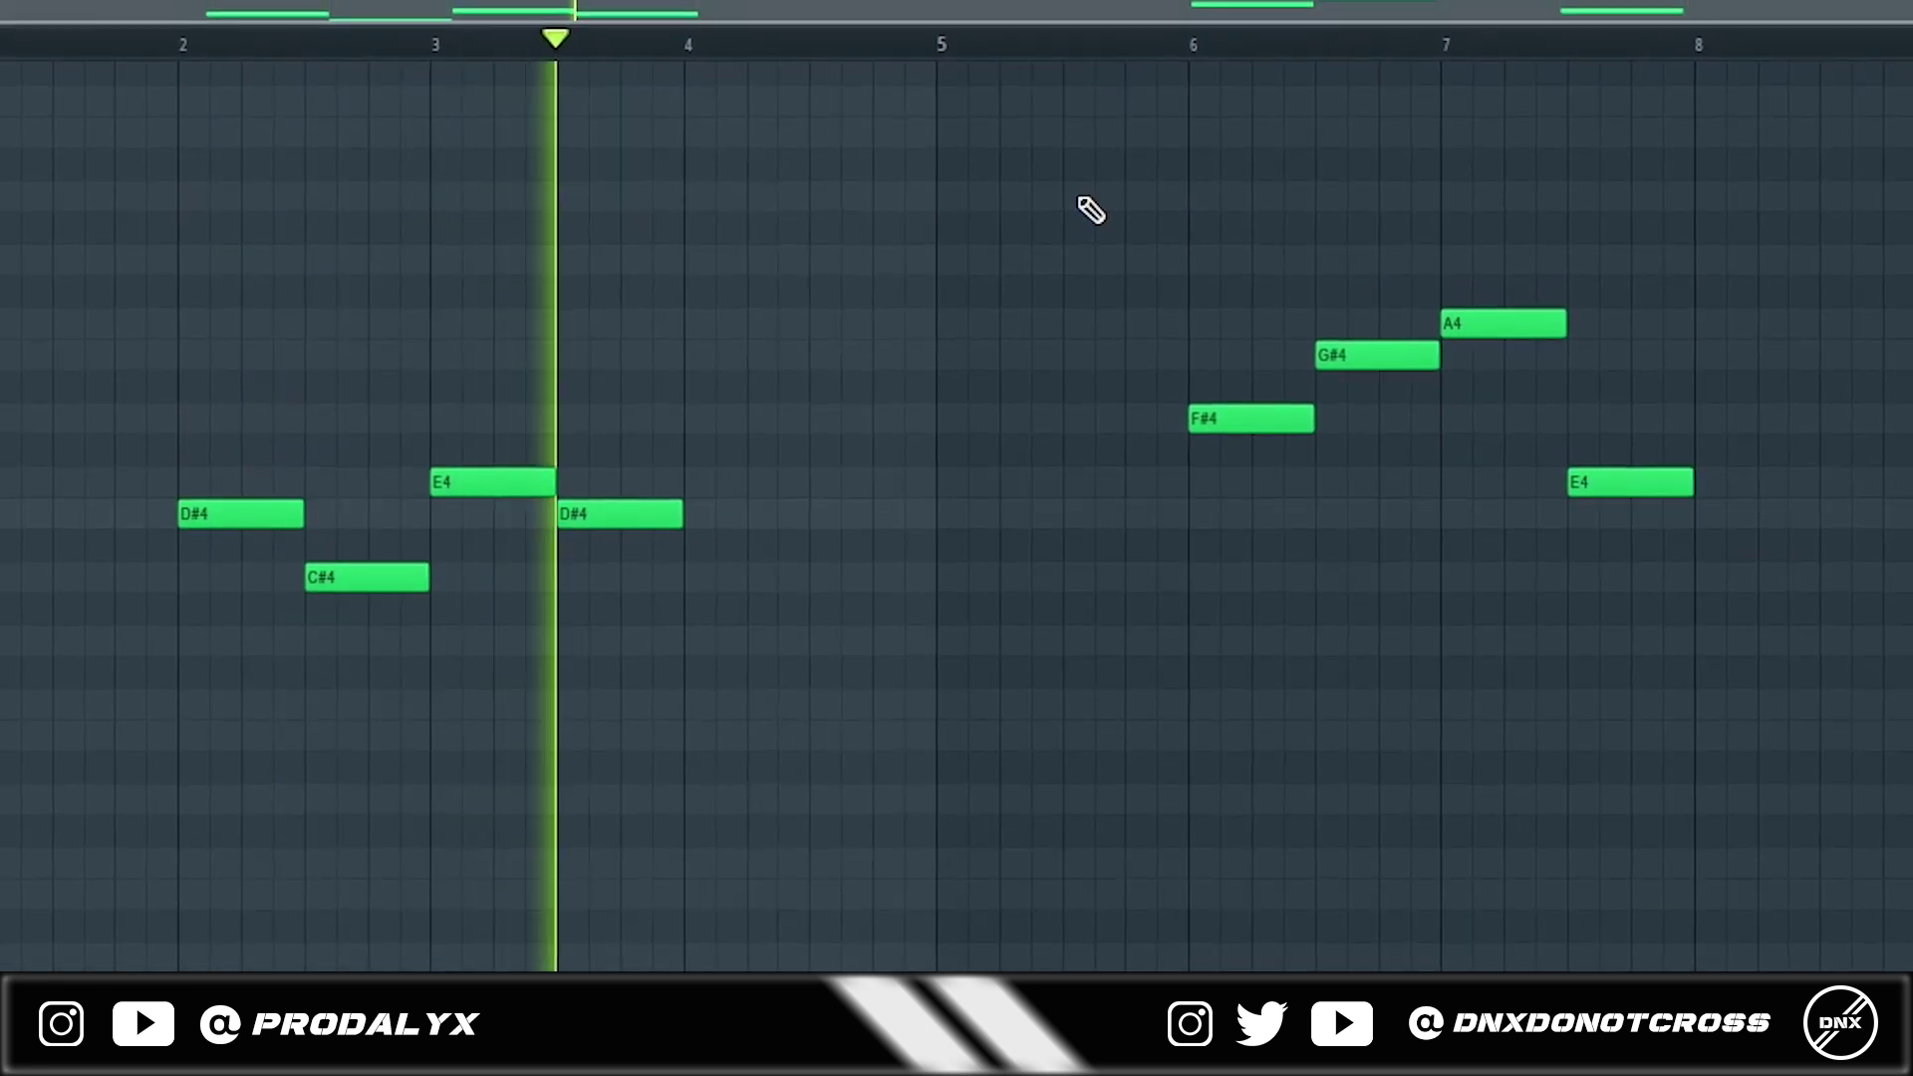
left_click(1191, 47)
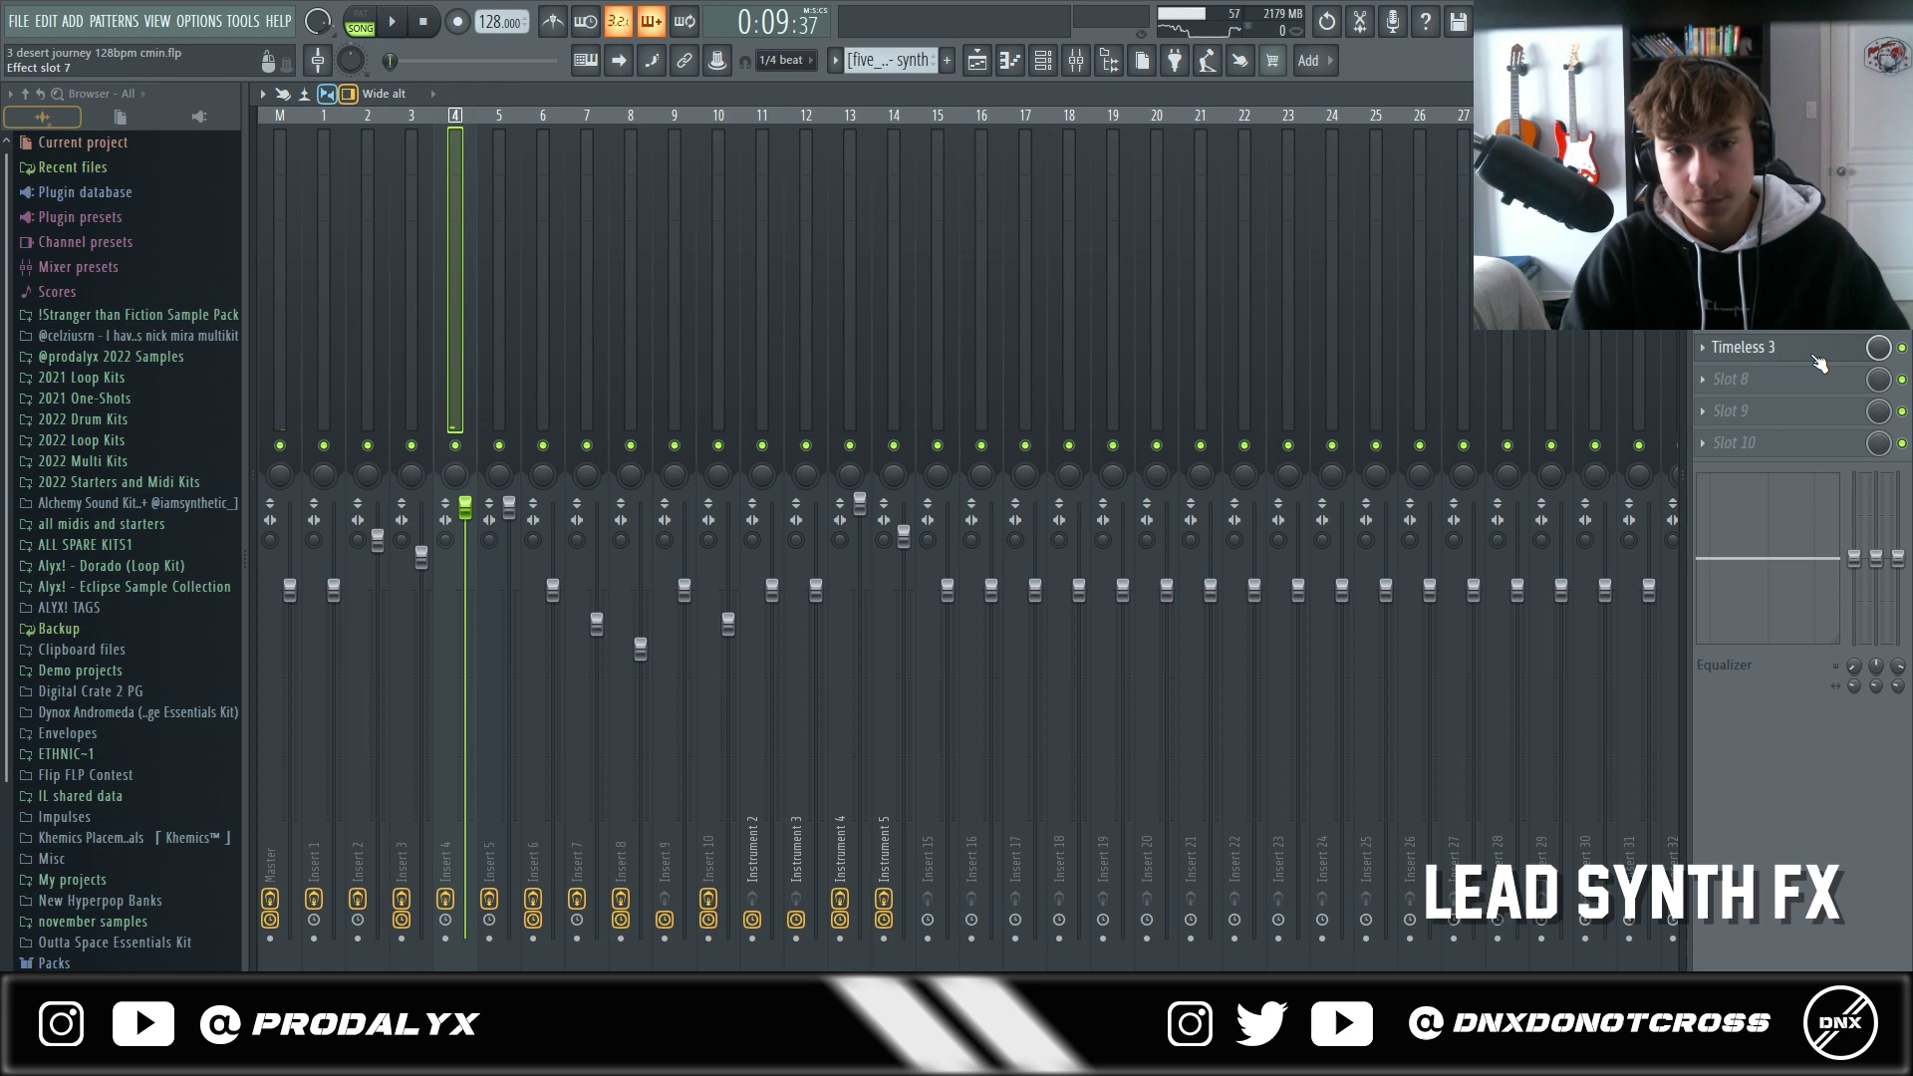
left_click(1820, 363)
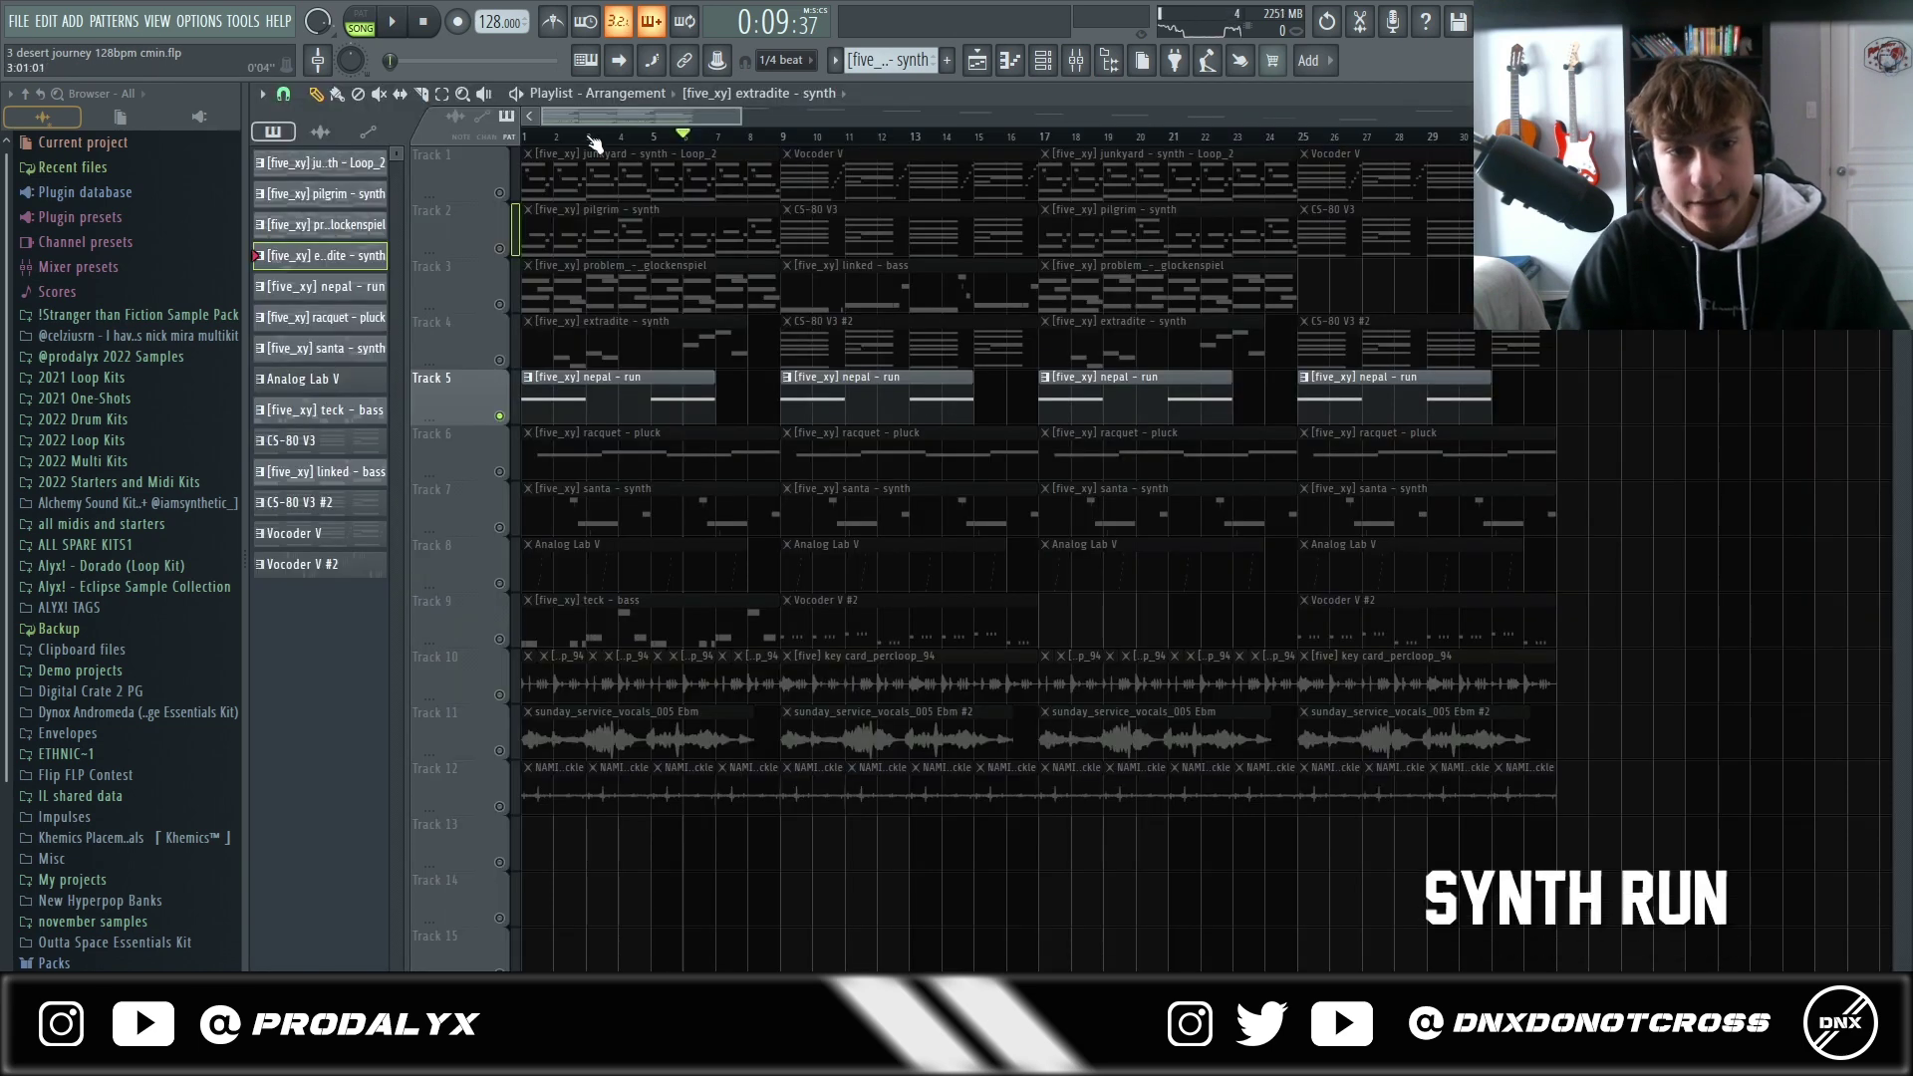
Restart the arrangement from the beginning and open Insert 5's 4WaveShell effect
key("space")
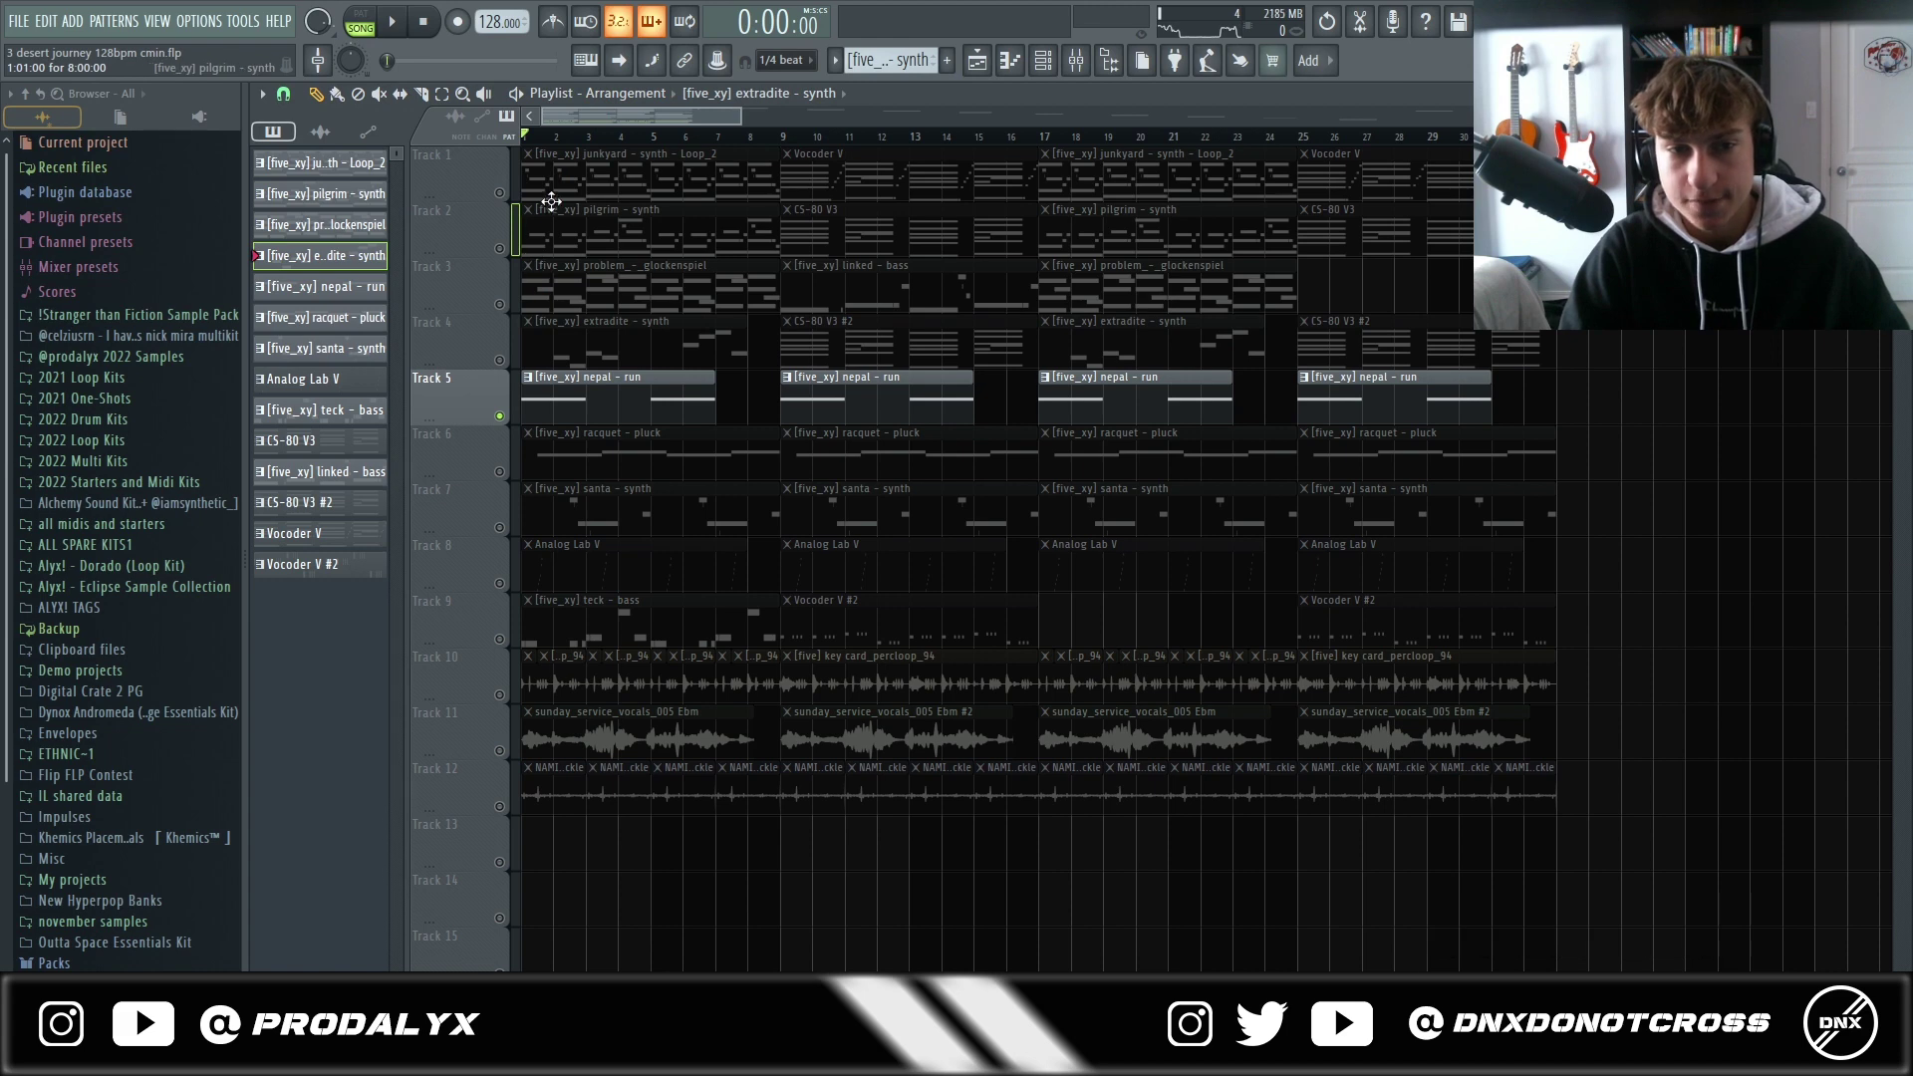
key("space")
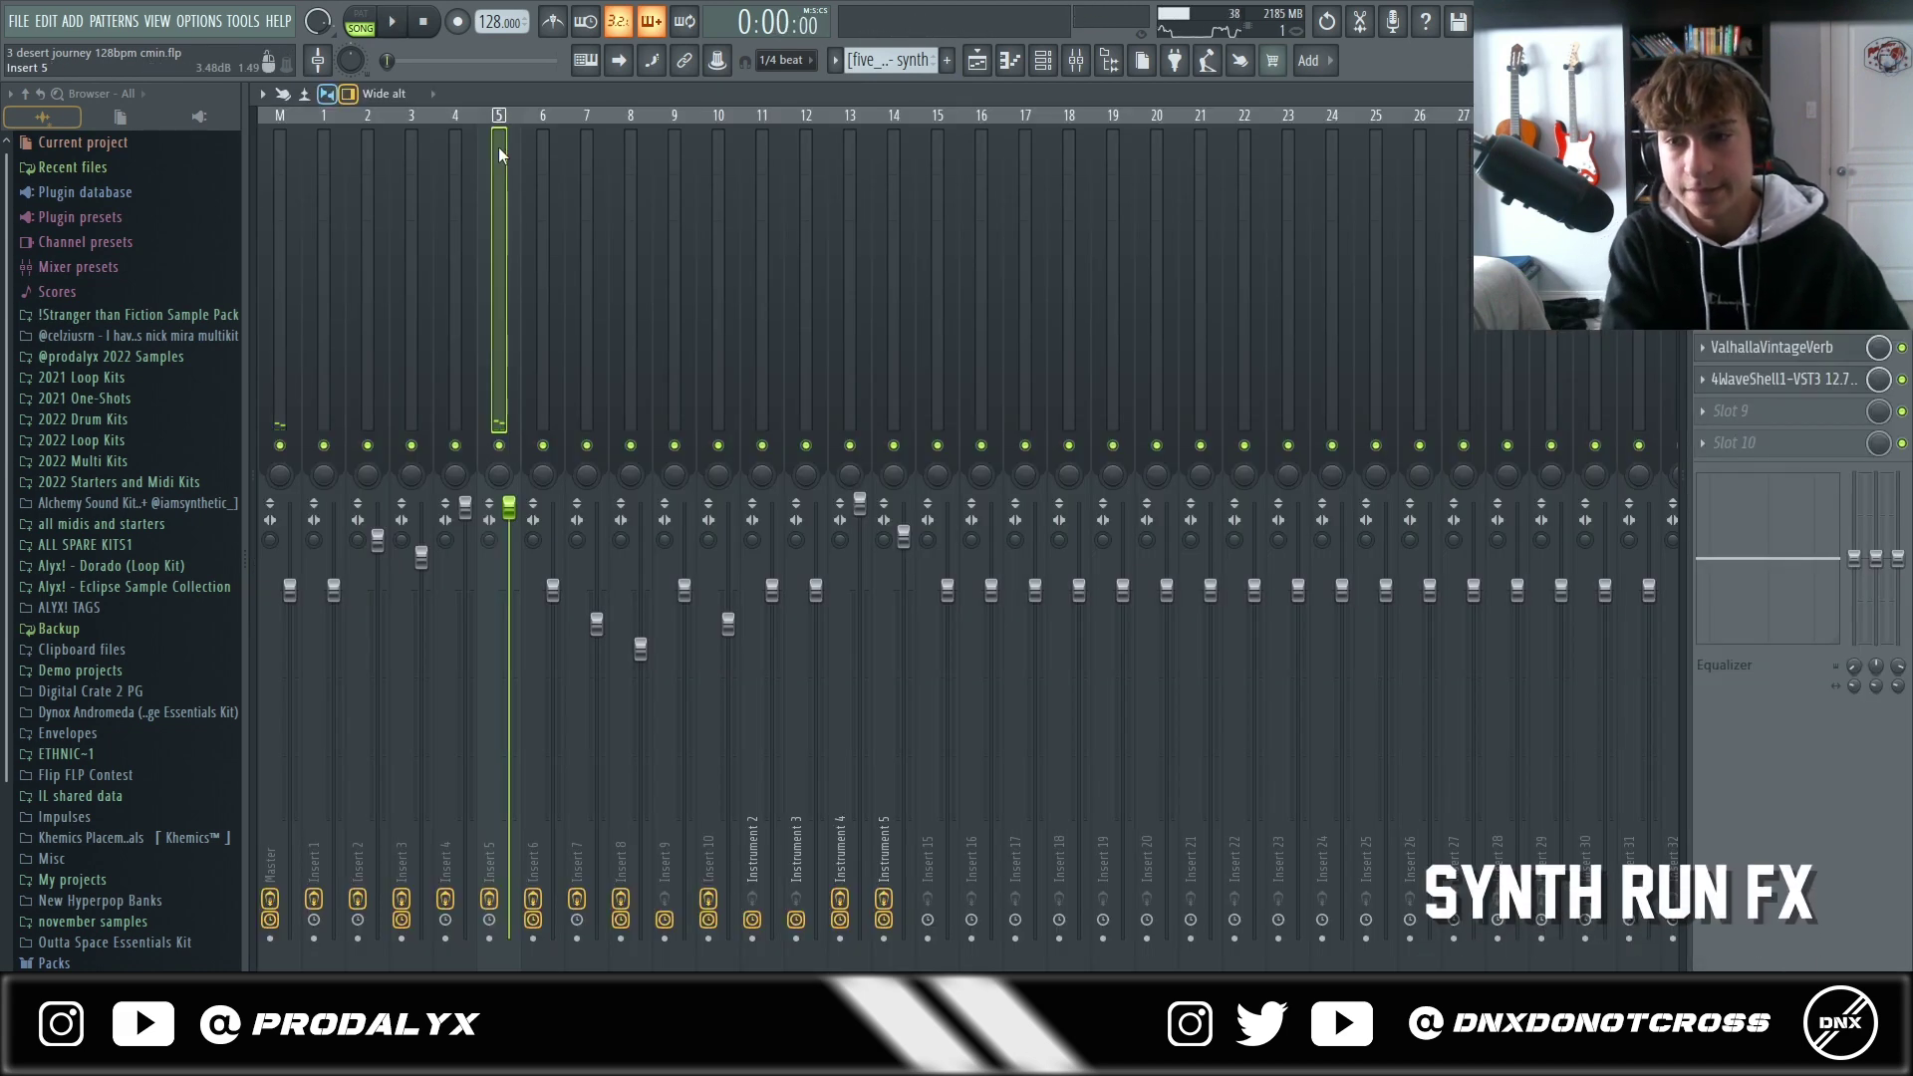
left_click(1833, 385)
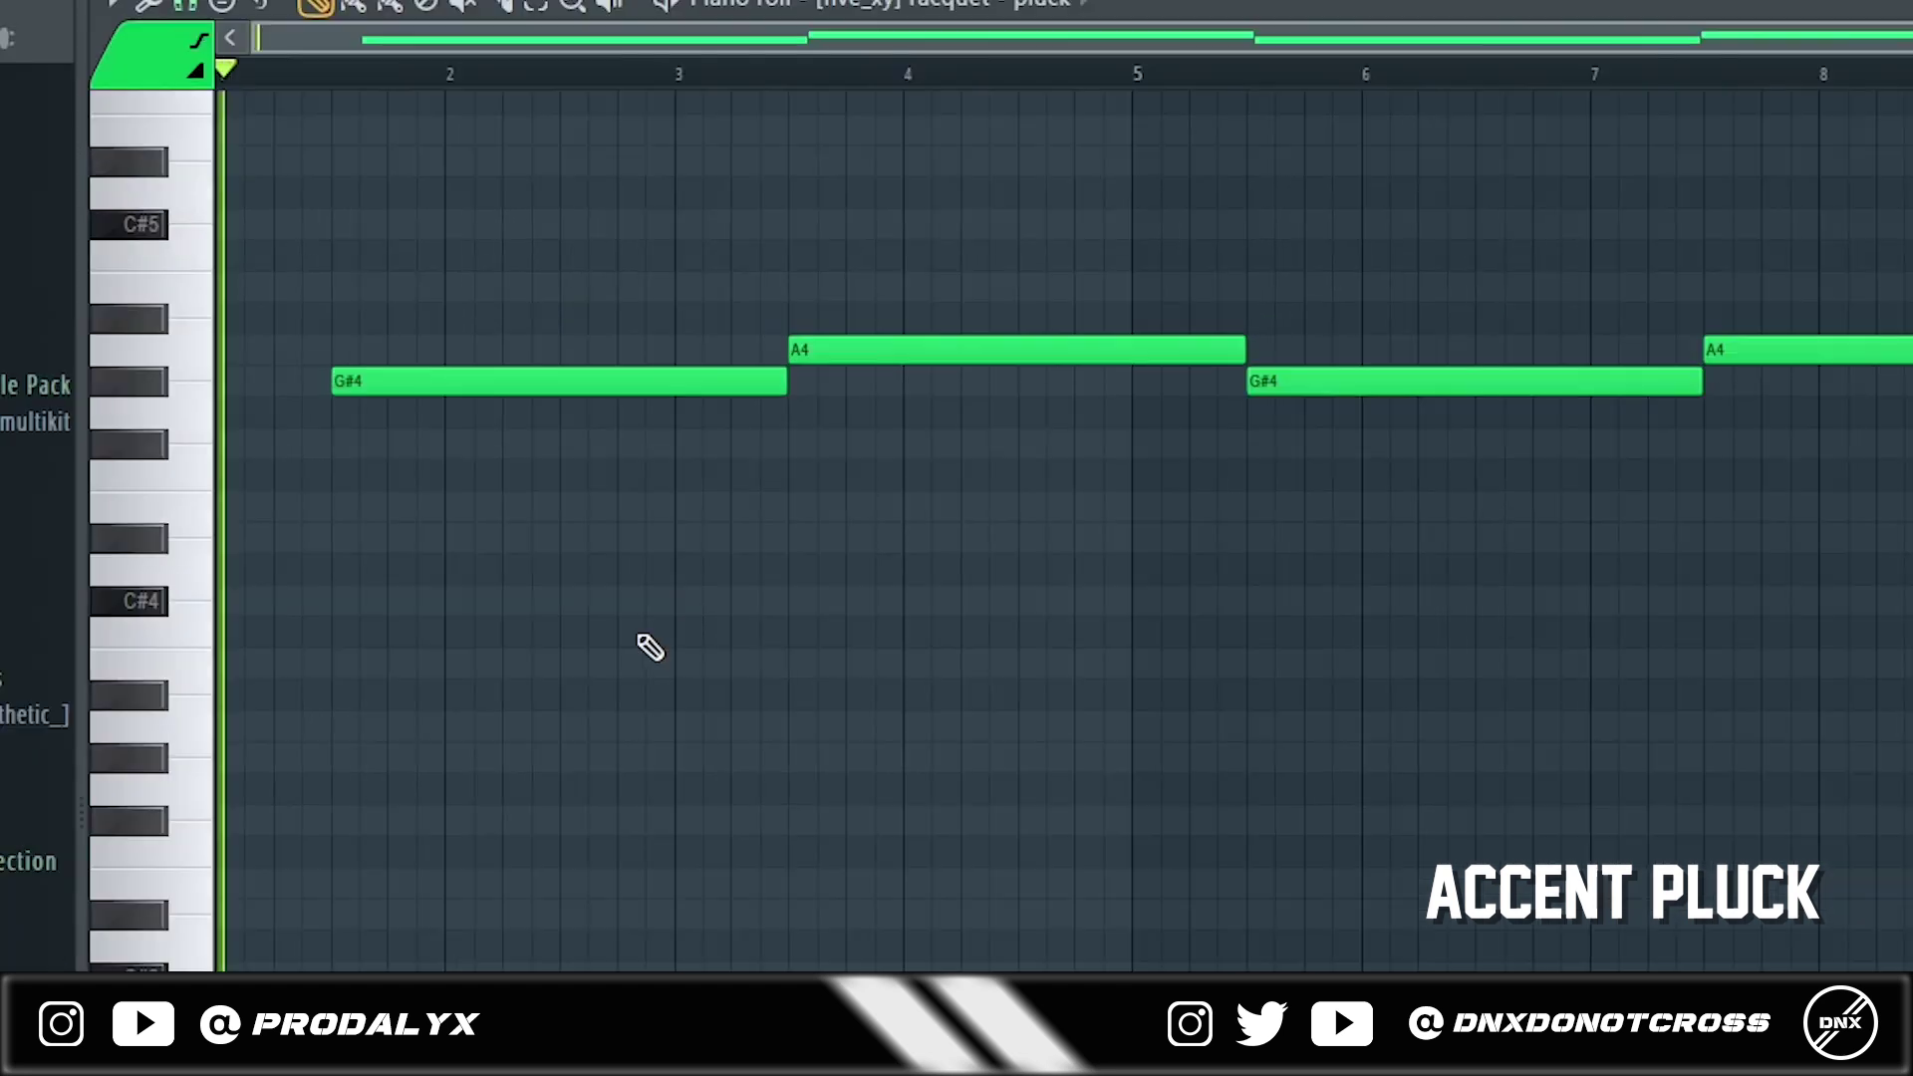
Play the accent pluck notes, jumping ahead to about bar 3.5
key("space")
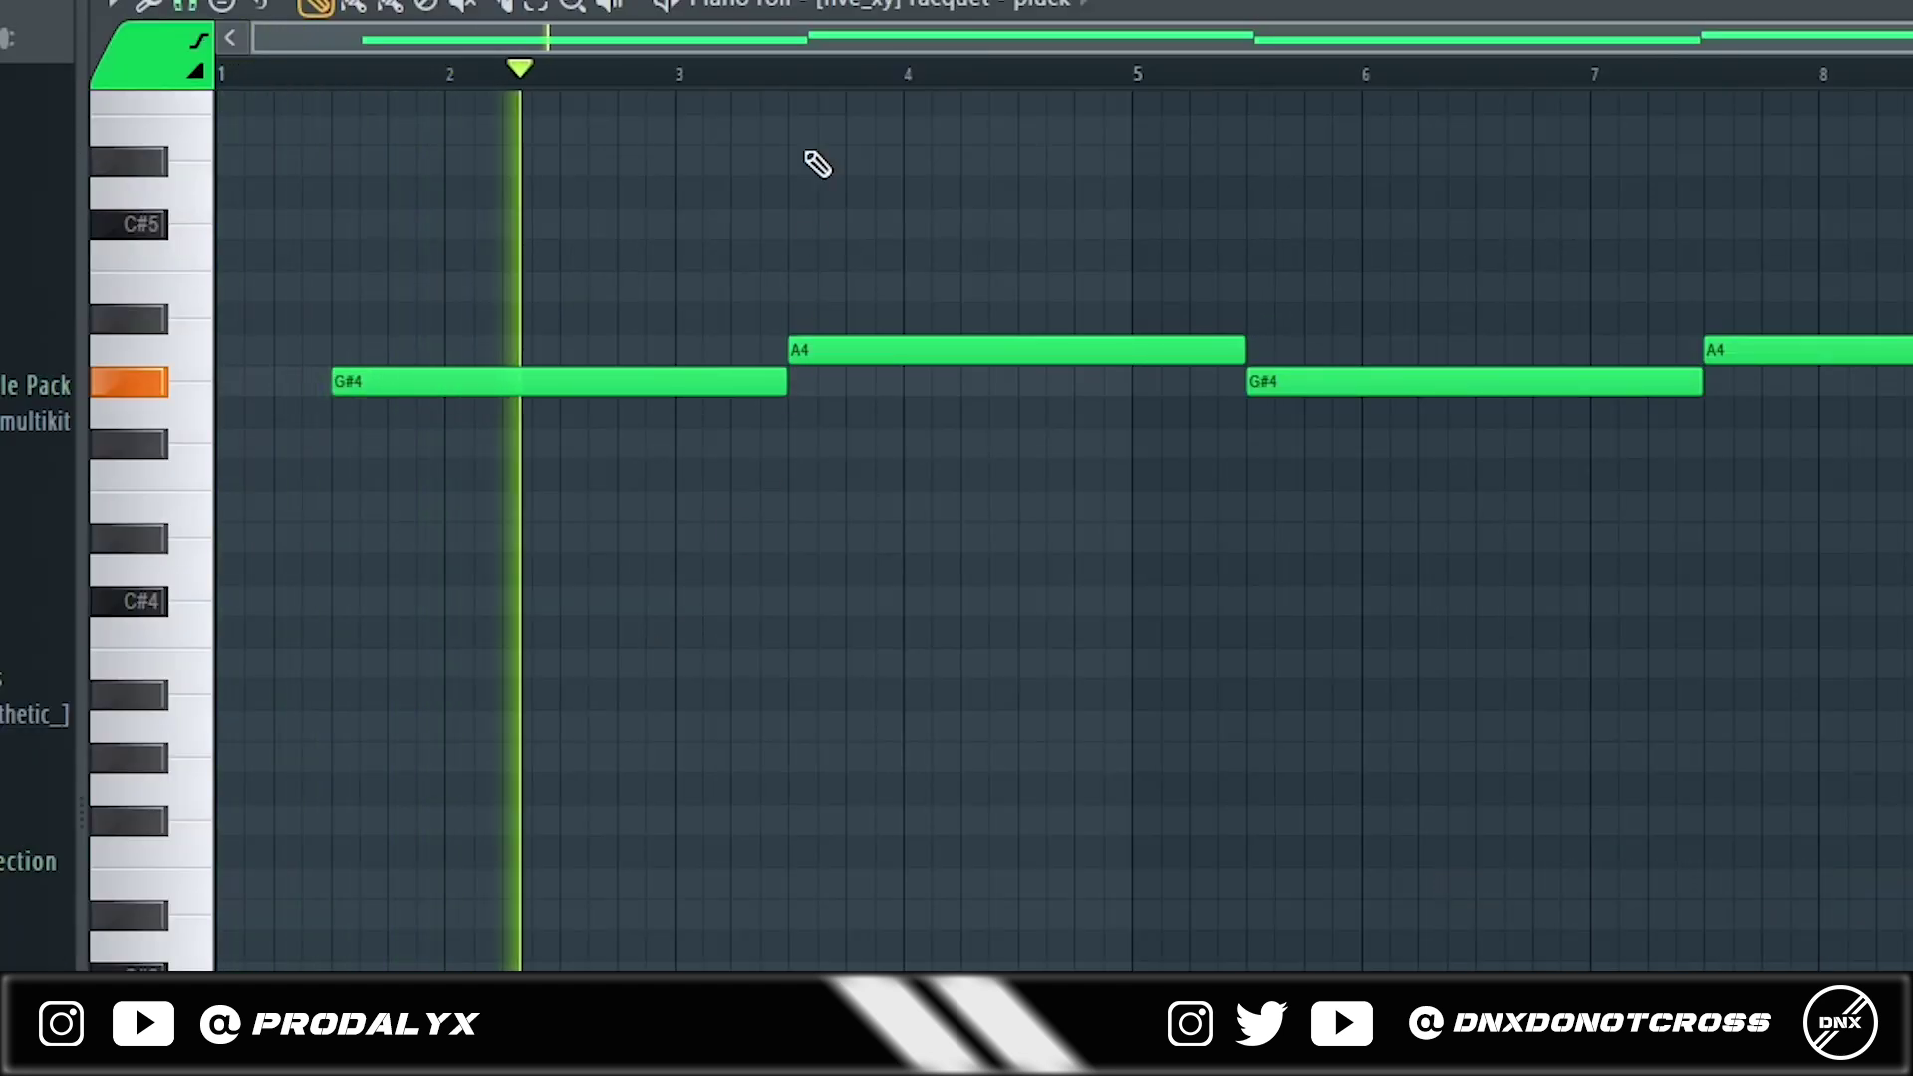
left_click(792, 74)
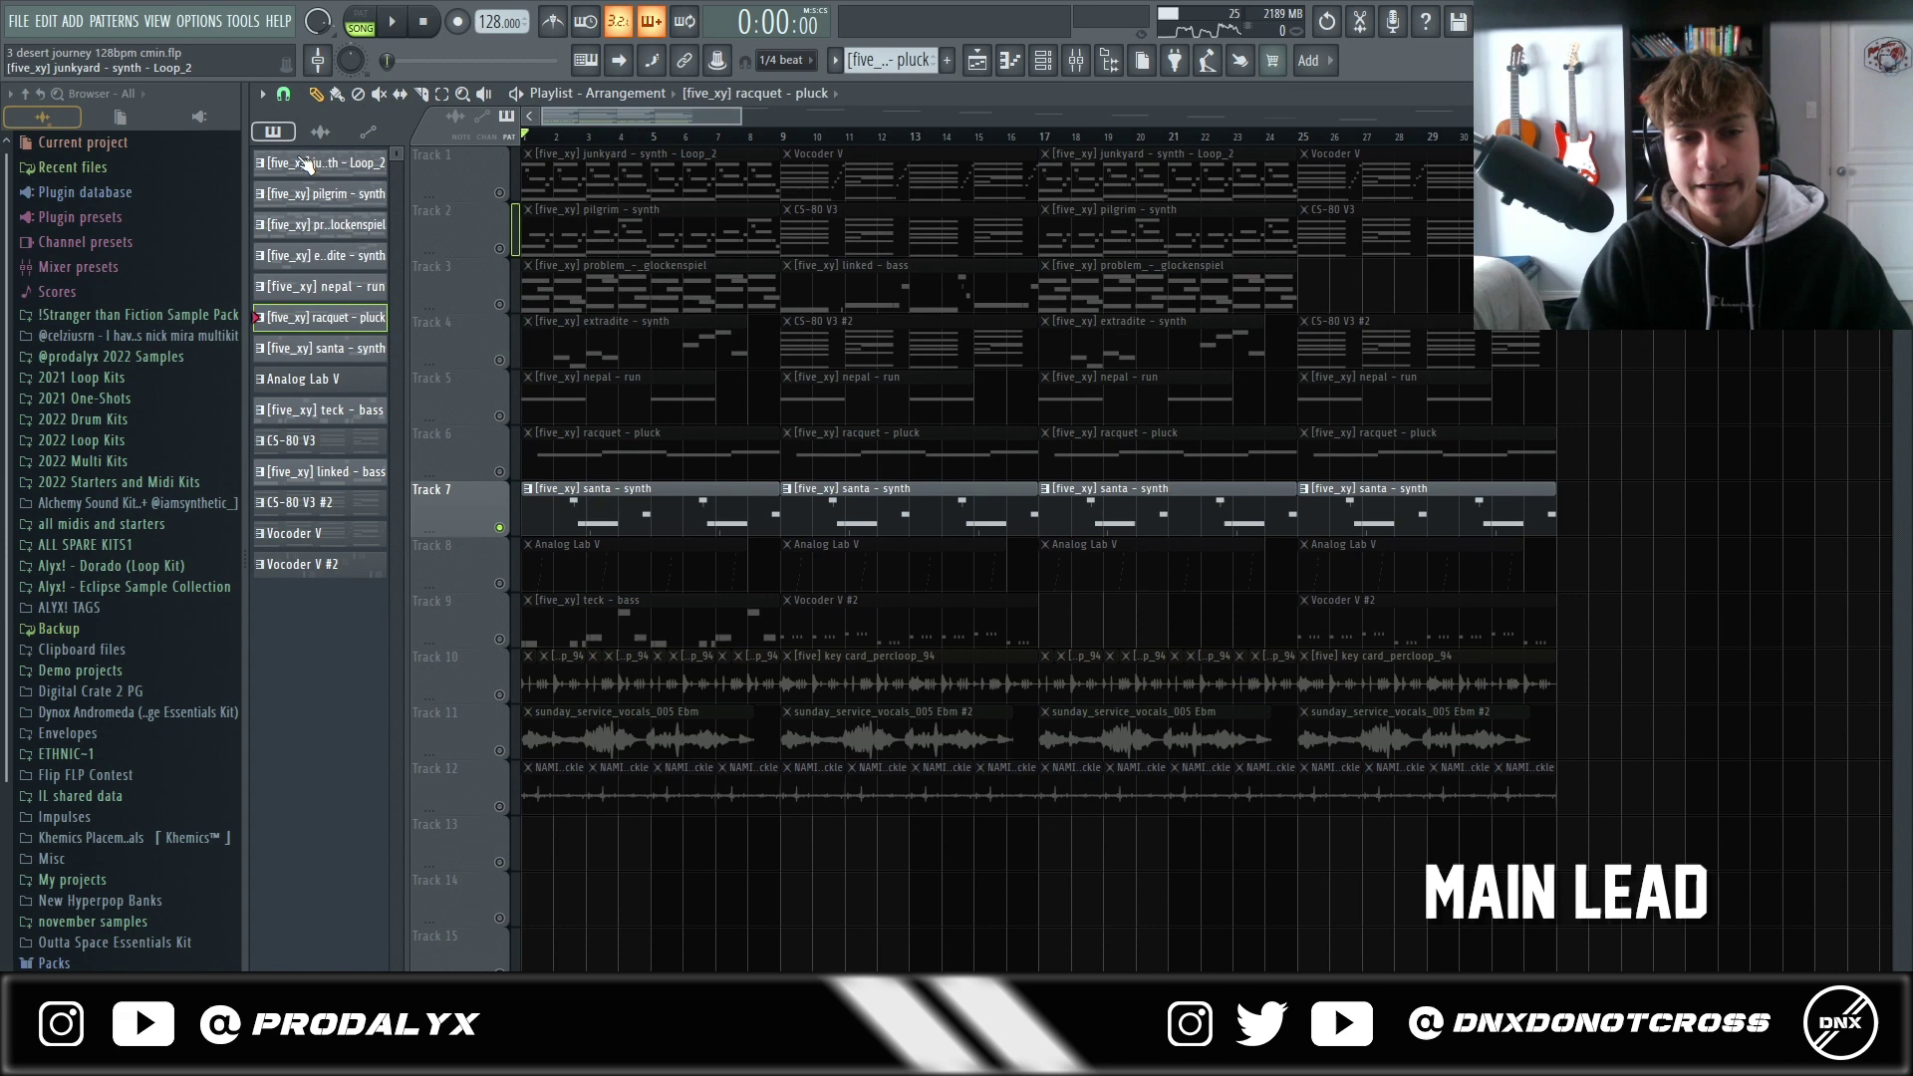
Play and stop the santa synth lead, then open Insert 7's Portal effect in the F9 mixer
double_click(547, 495)
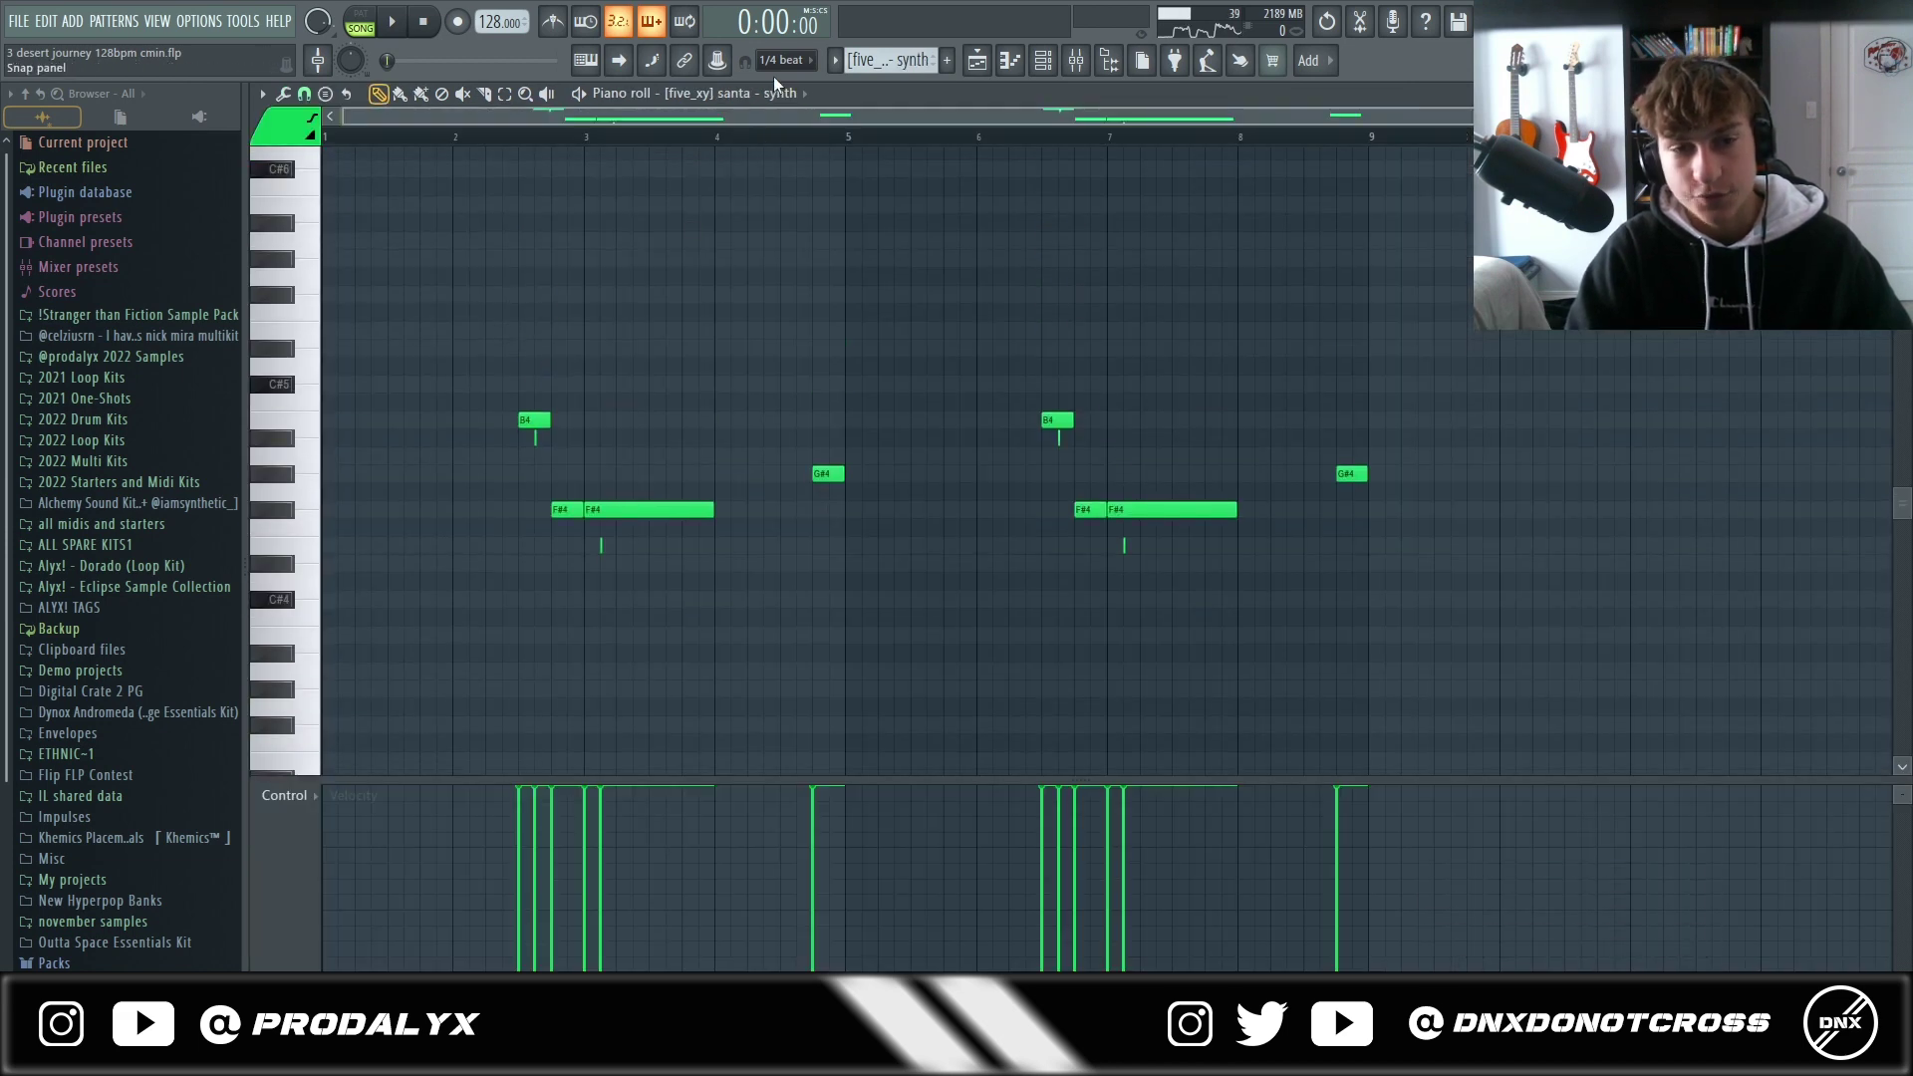
key("space")
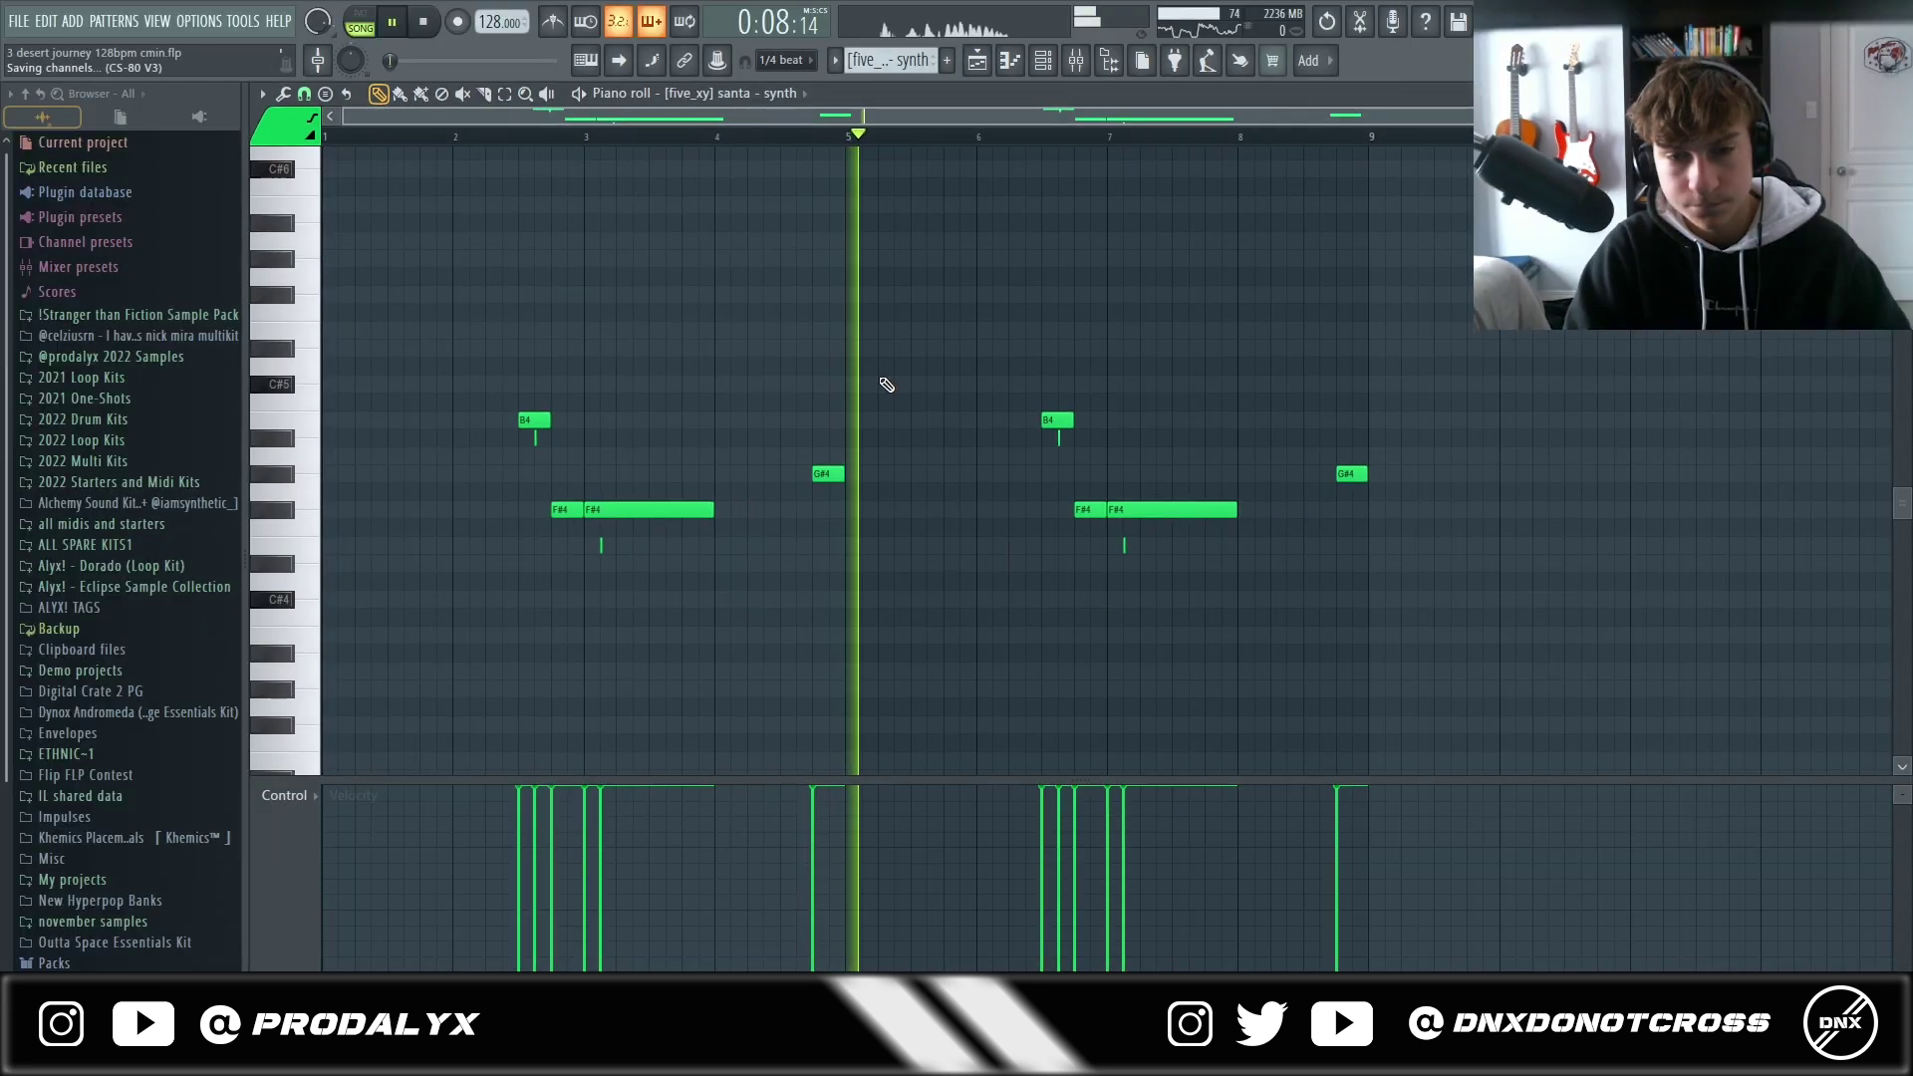
key("space")
scroll(798, 418, "up", 3)
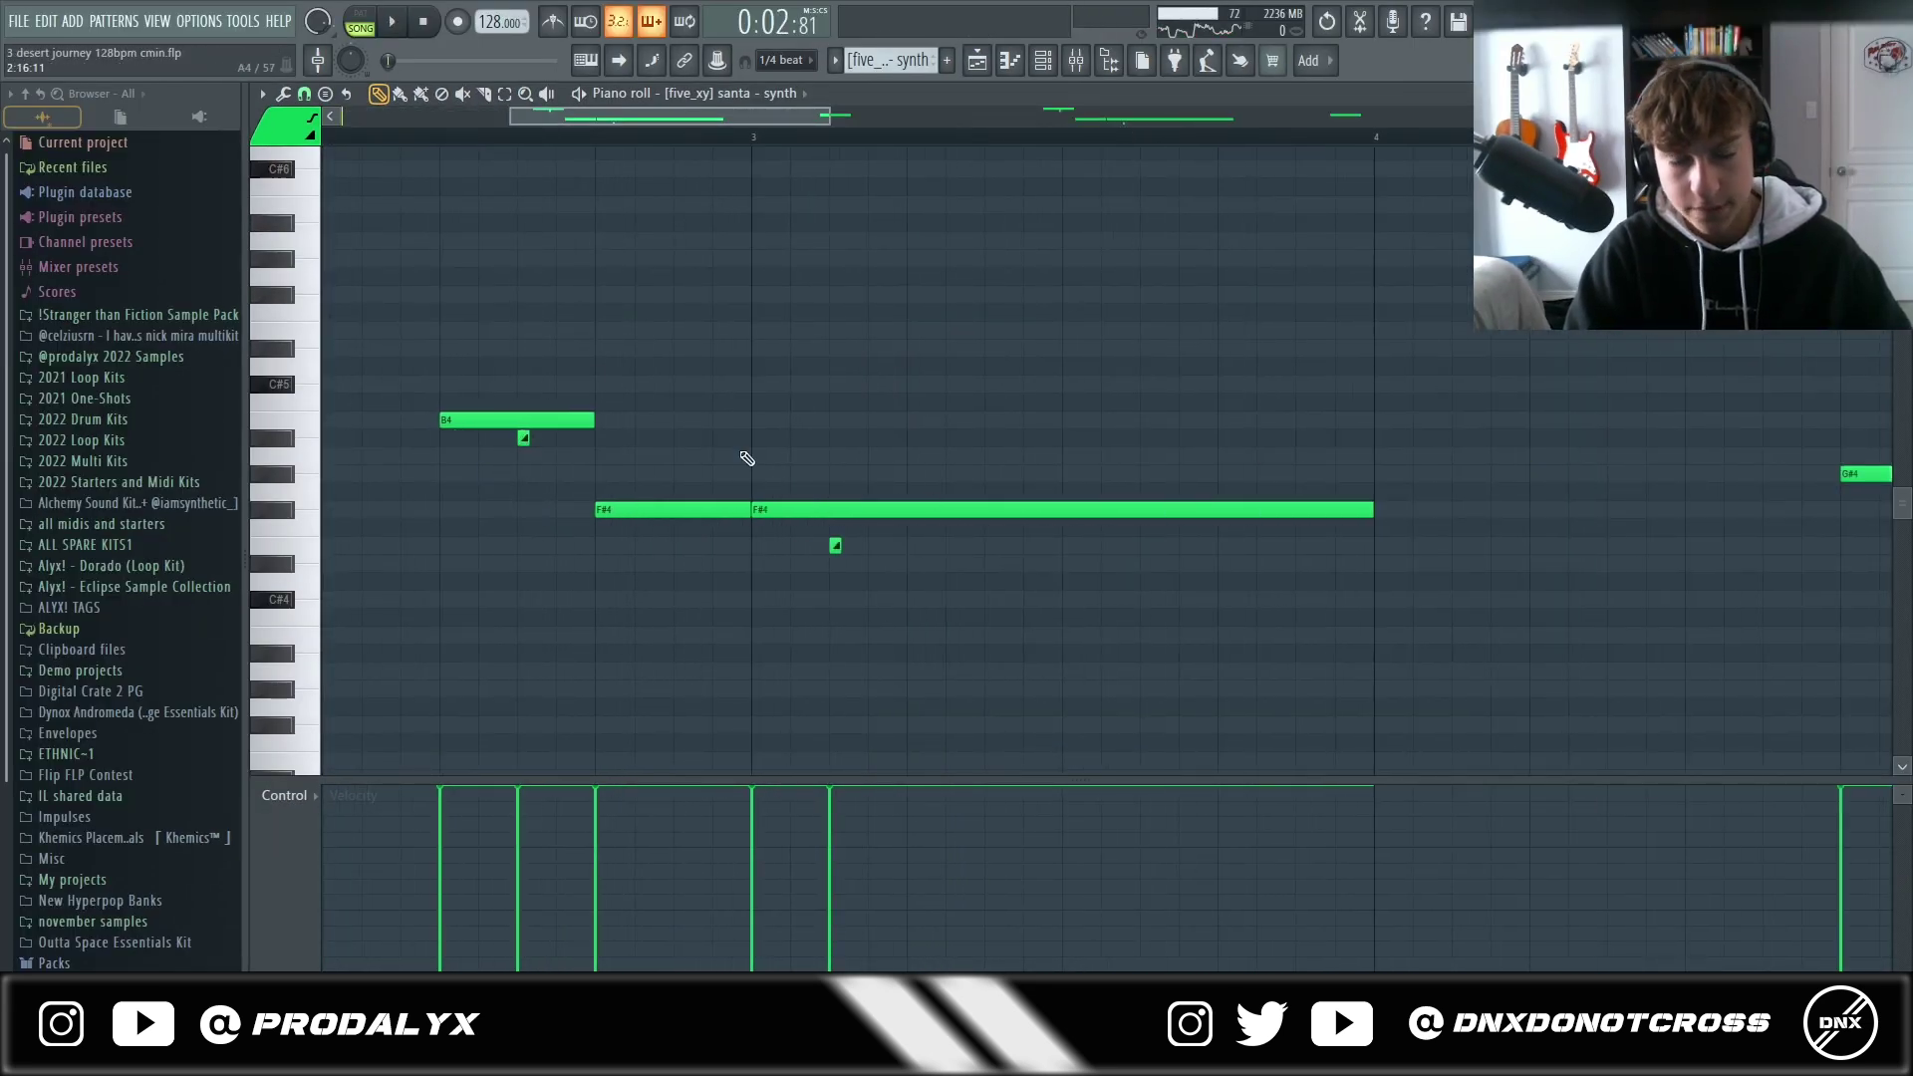
scroll(910, 265, "down", 5)
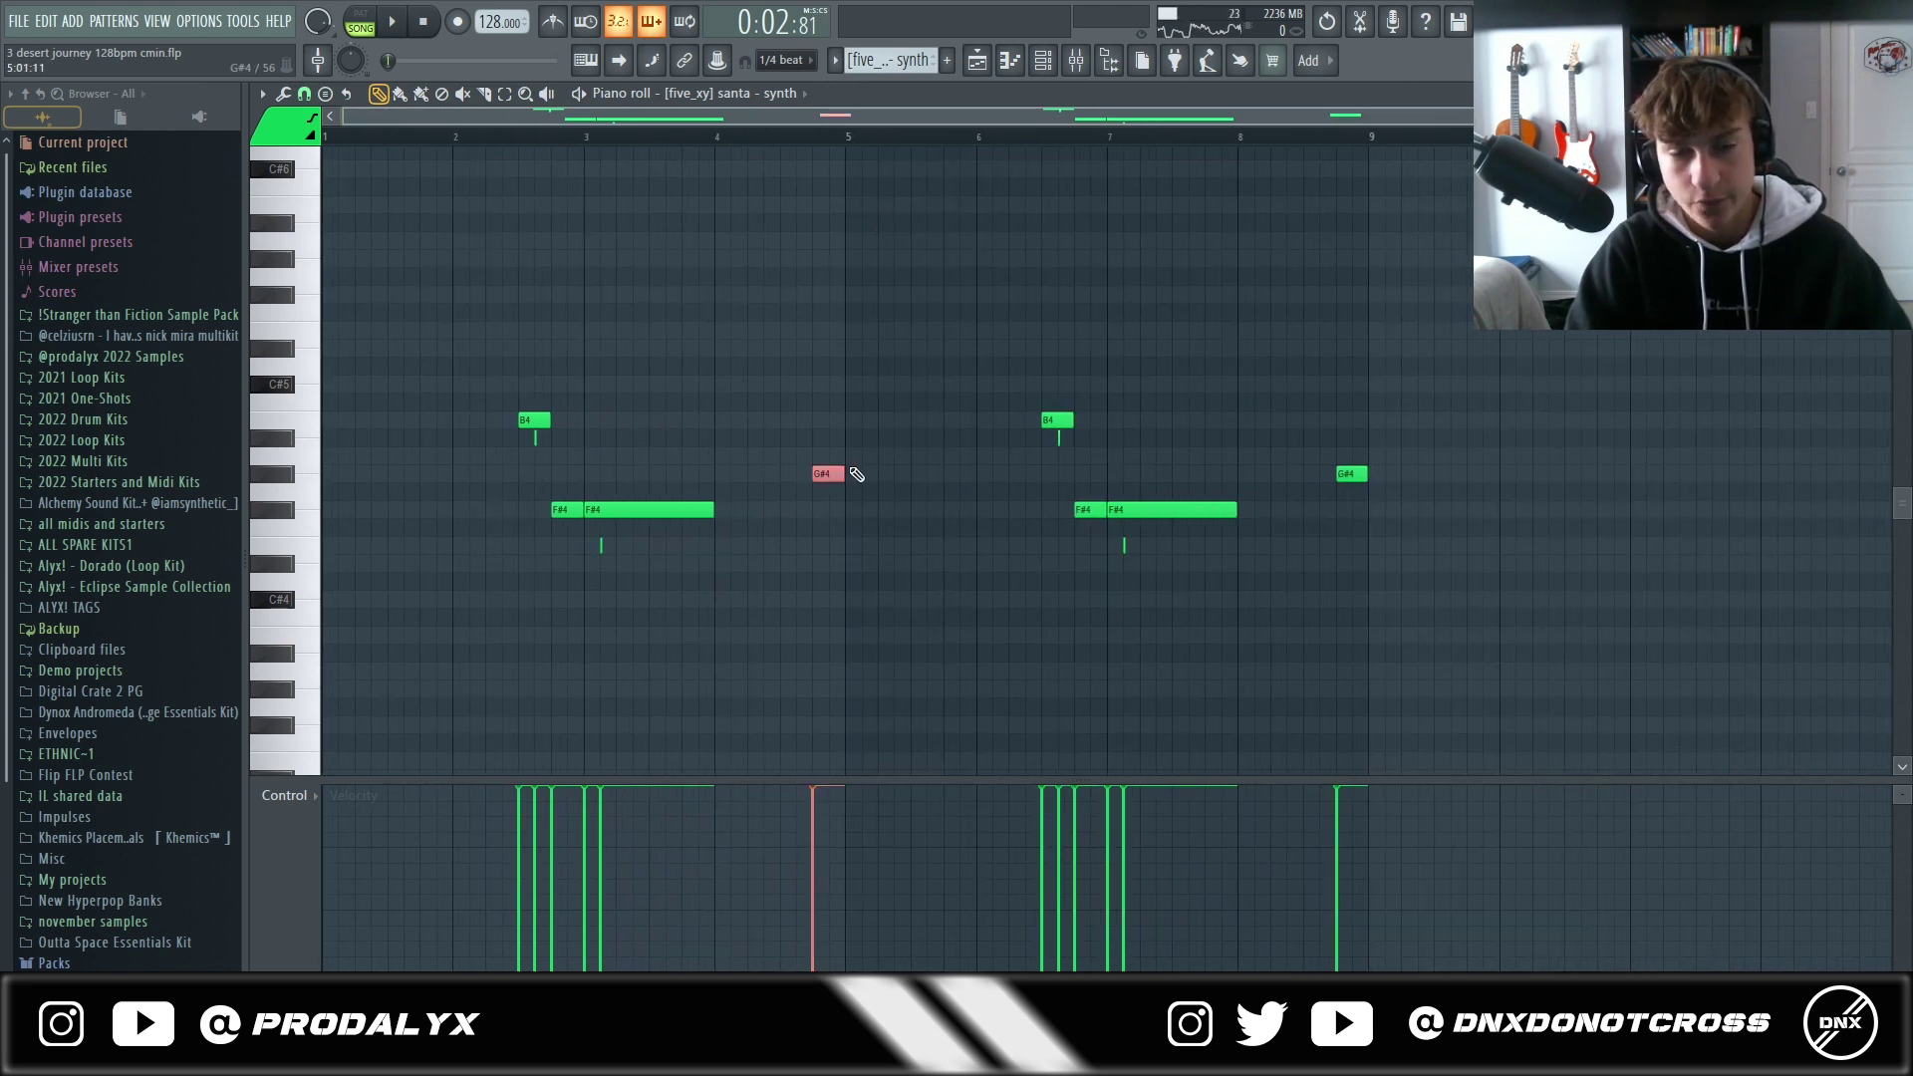
key("F9")
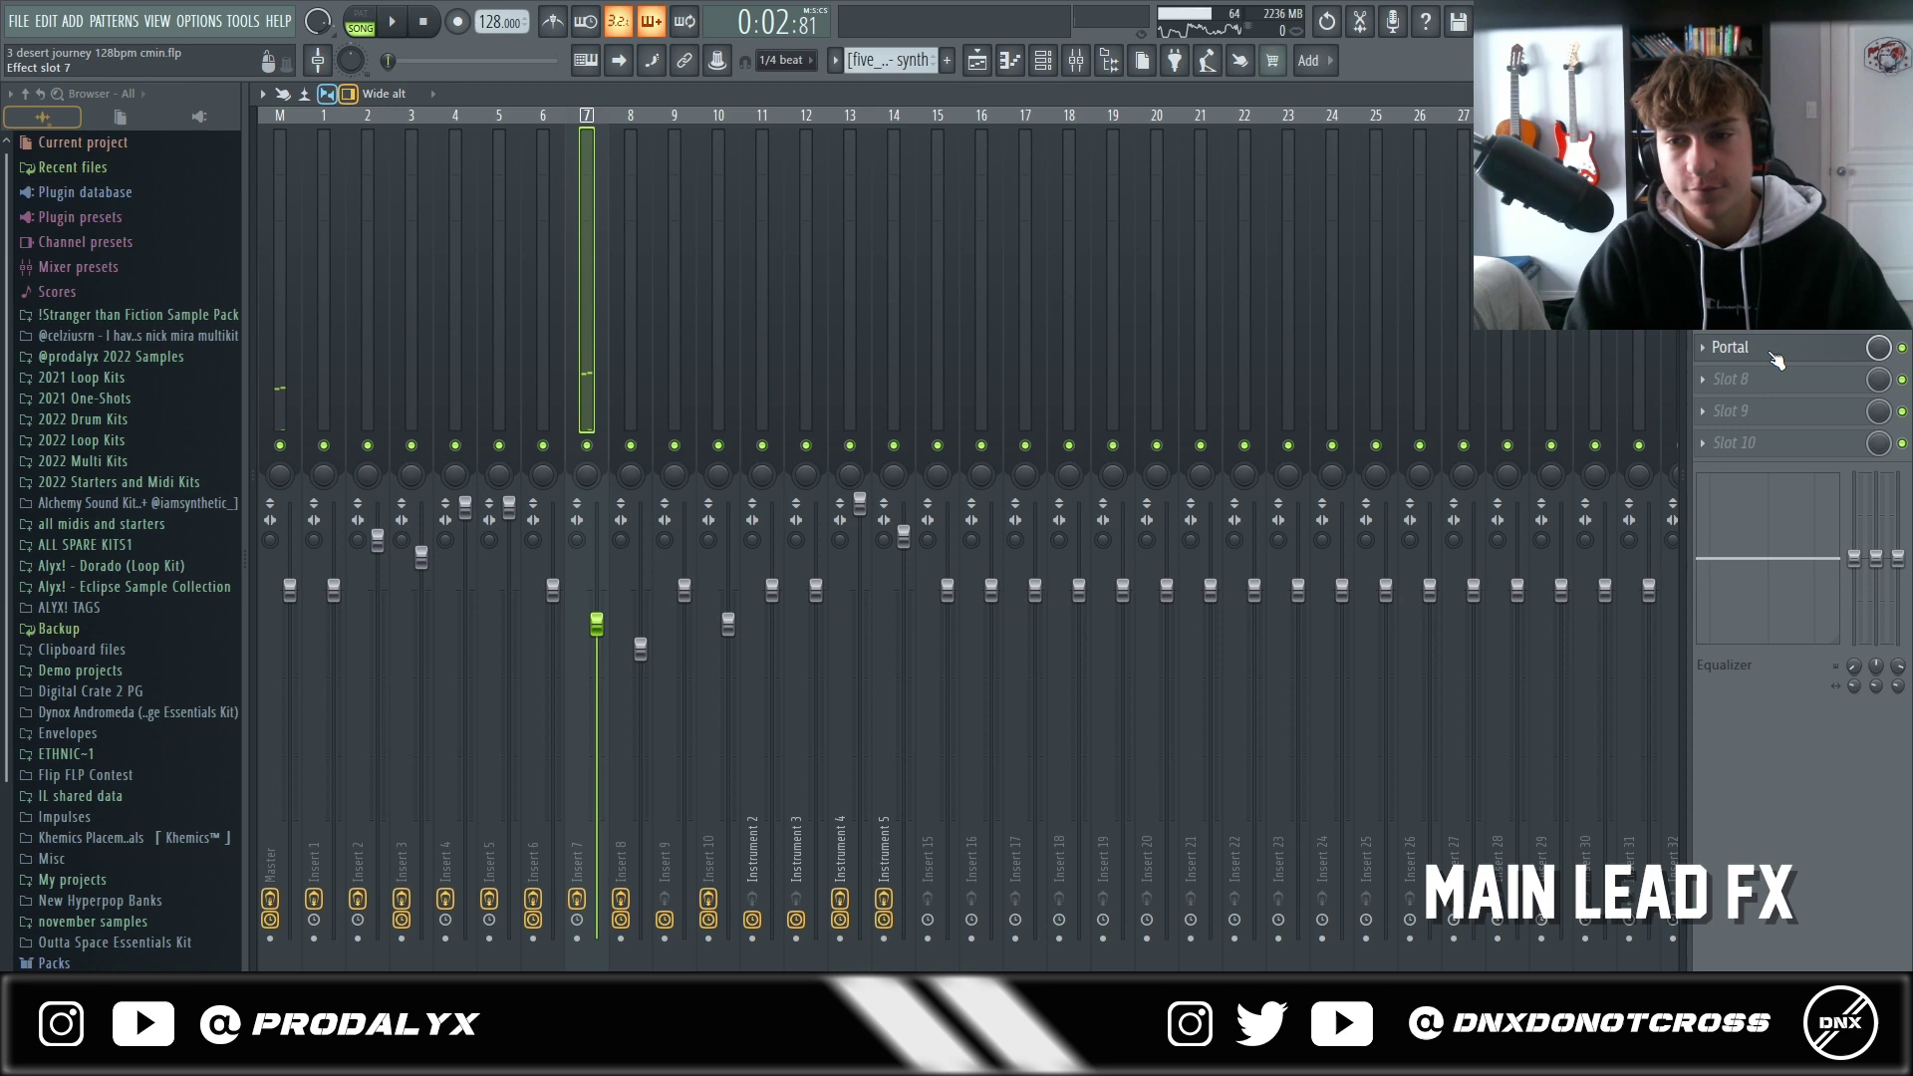
left_click(1772, 352)
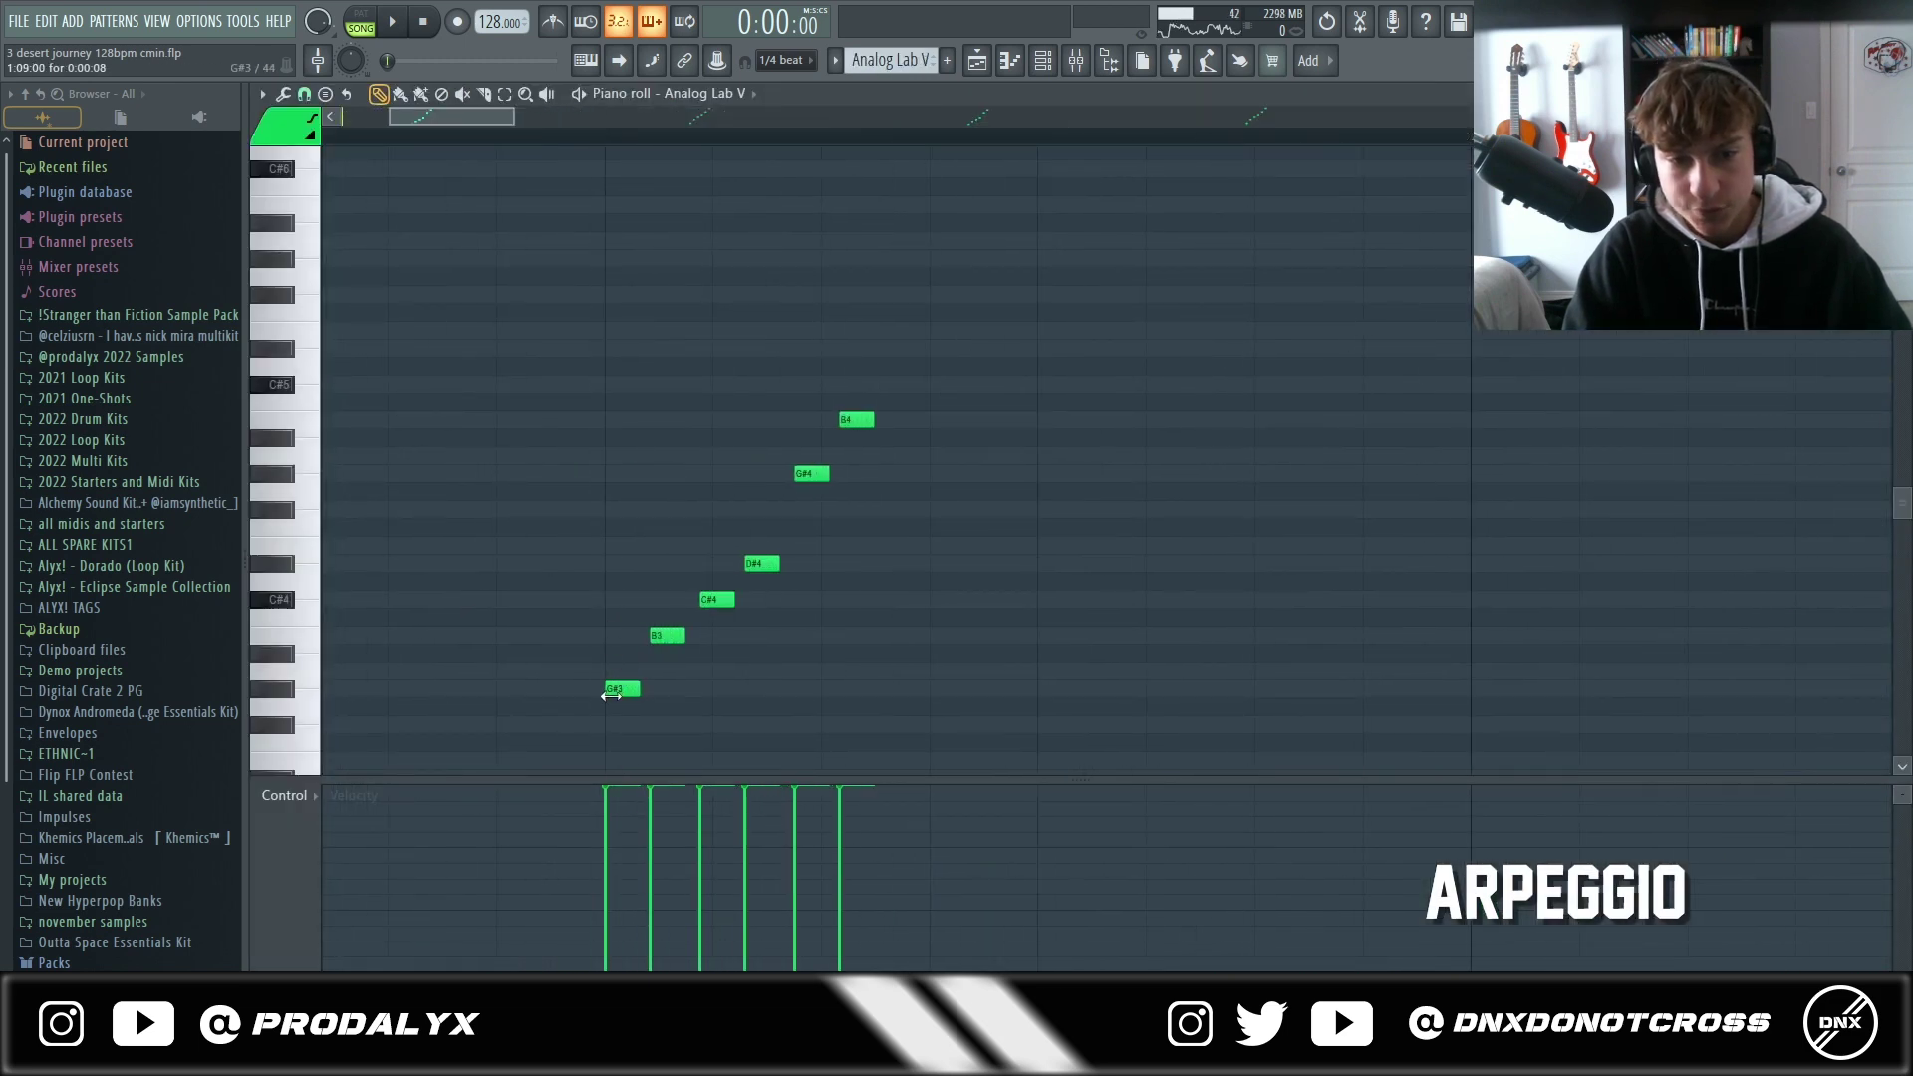
Play the Analog Lab V arpeggio, then show mixer insert 6 and its Fruity Parametric EQ 2
scroll(726, 501, "down", 8)
key("space")
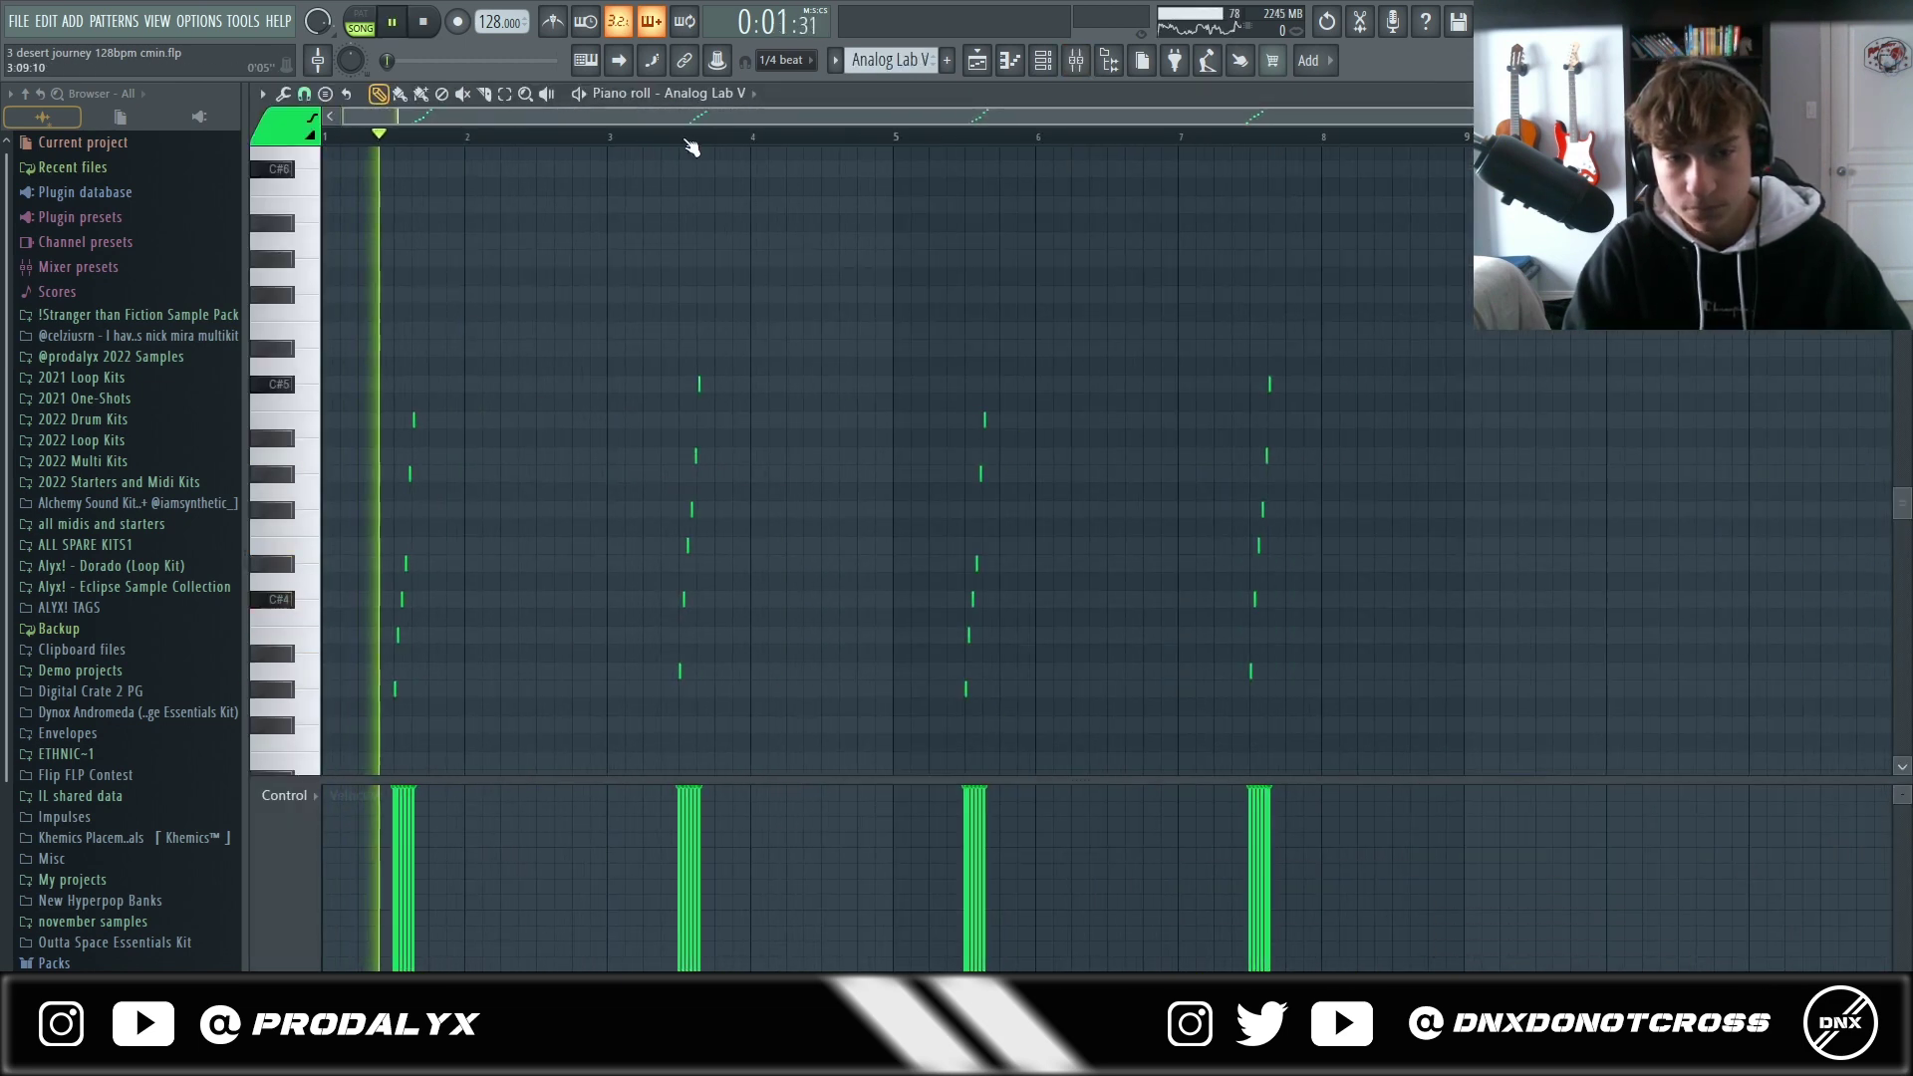
left_click(977, 61)
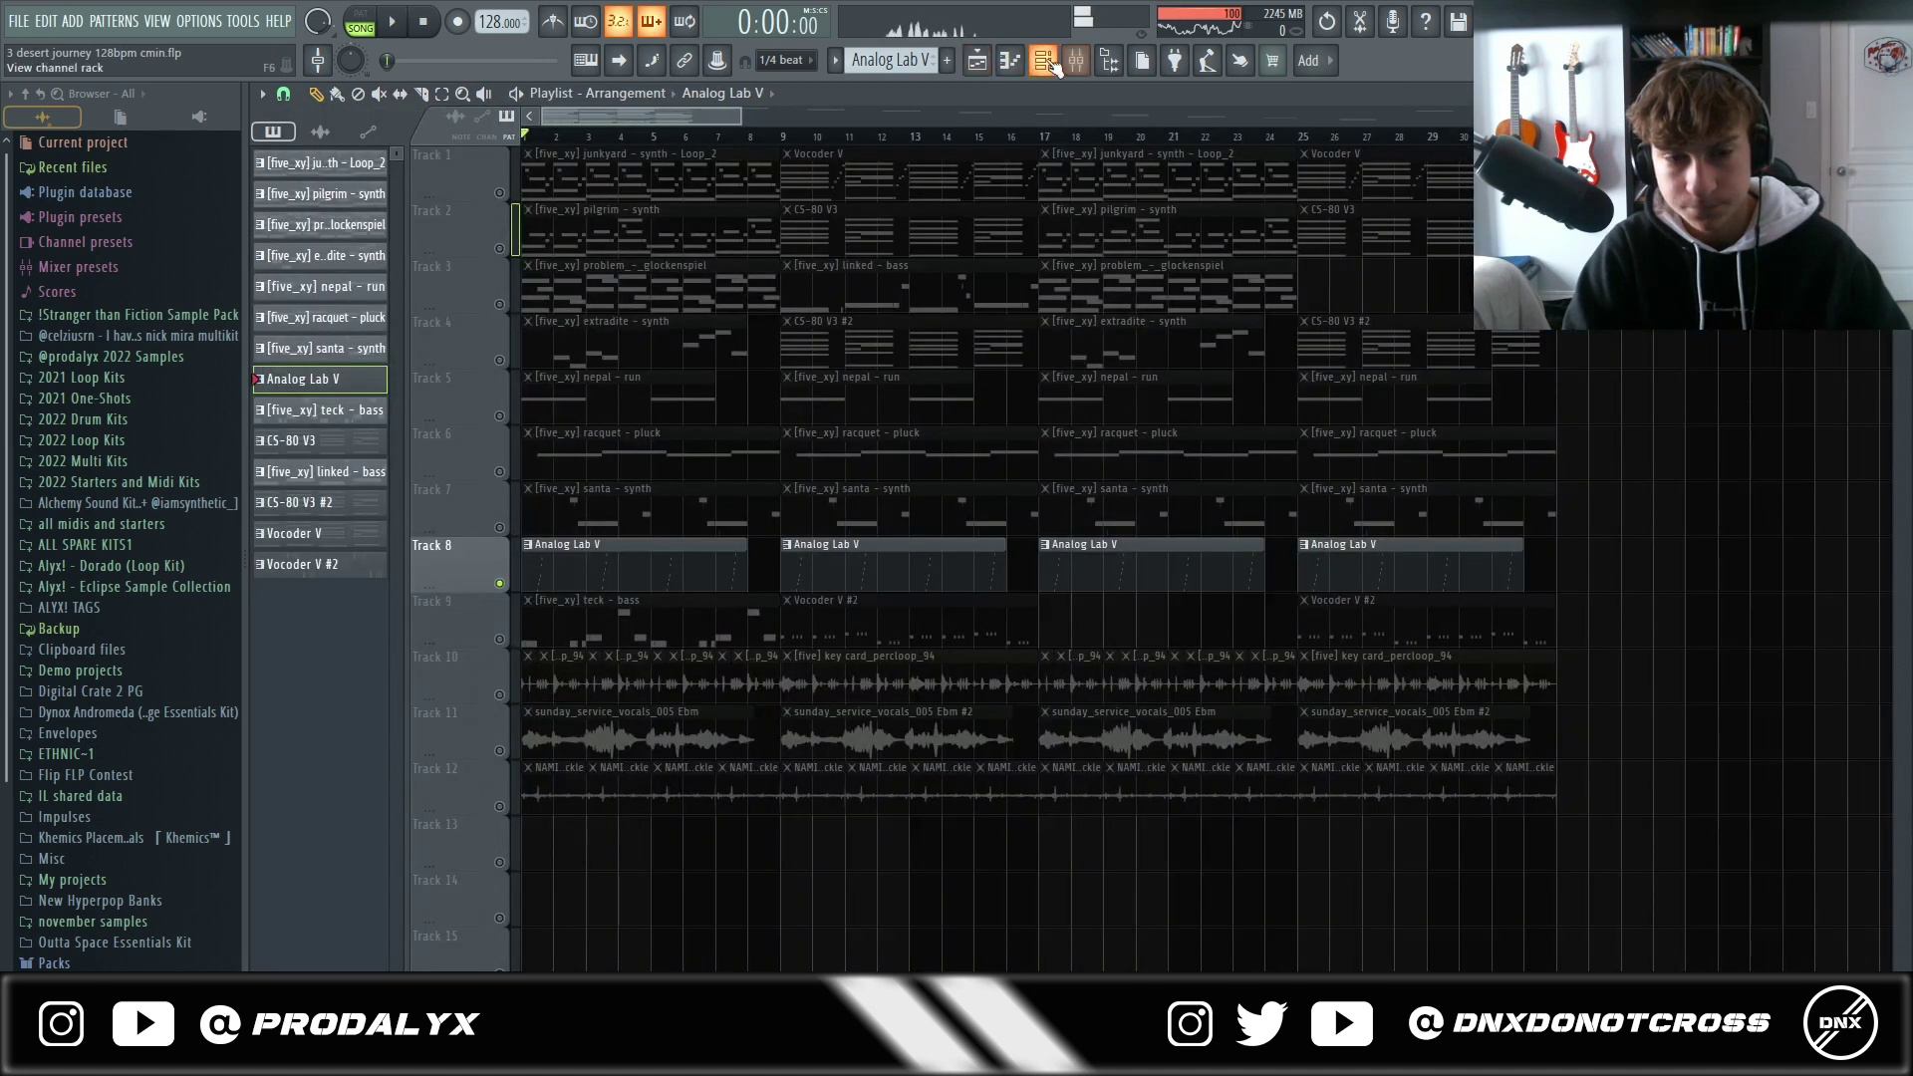
left_click(1052, 66)
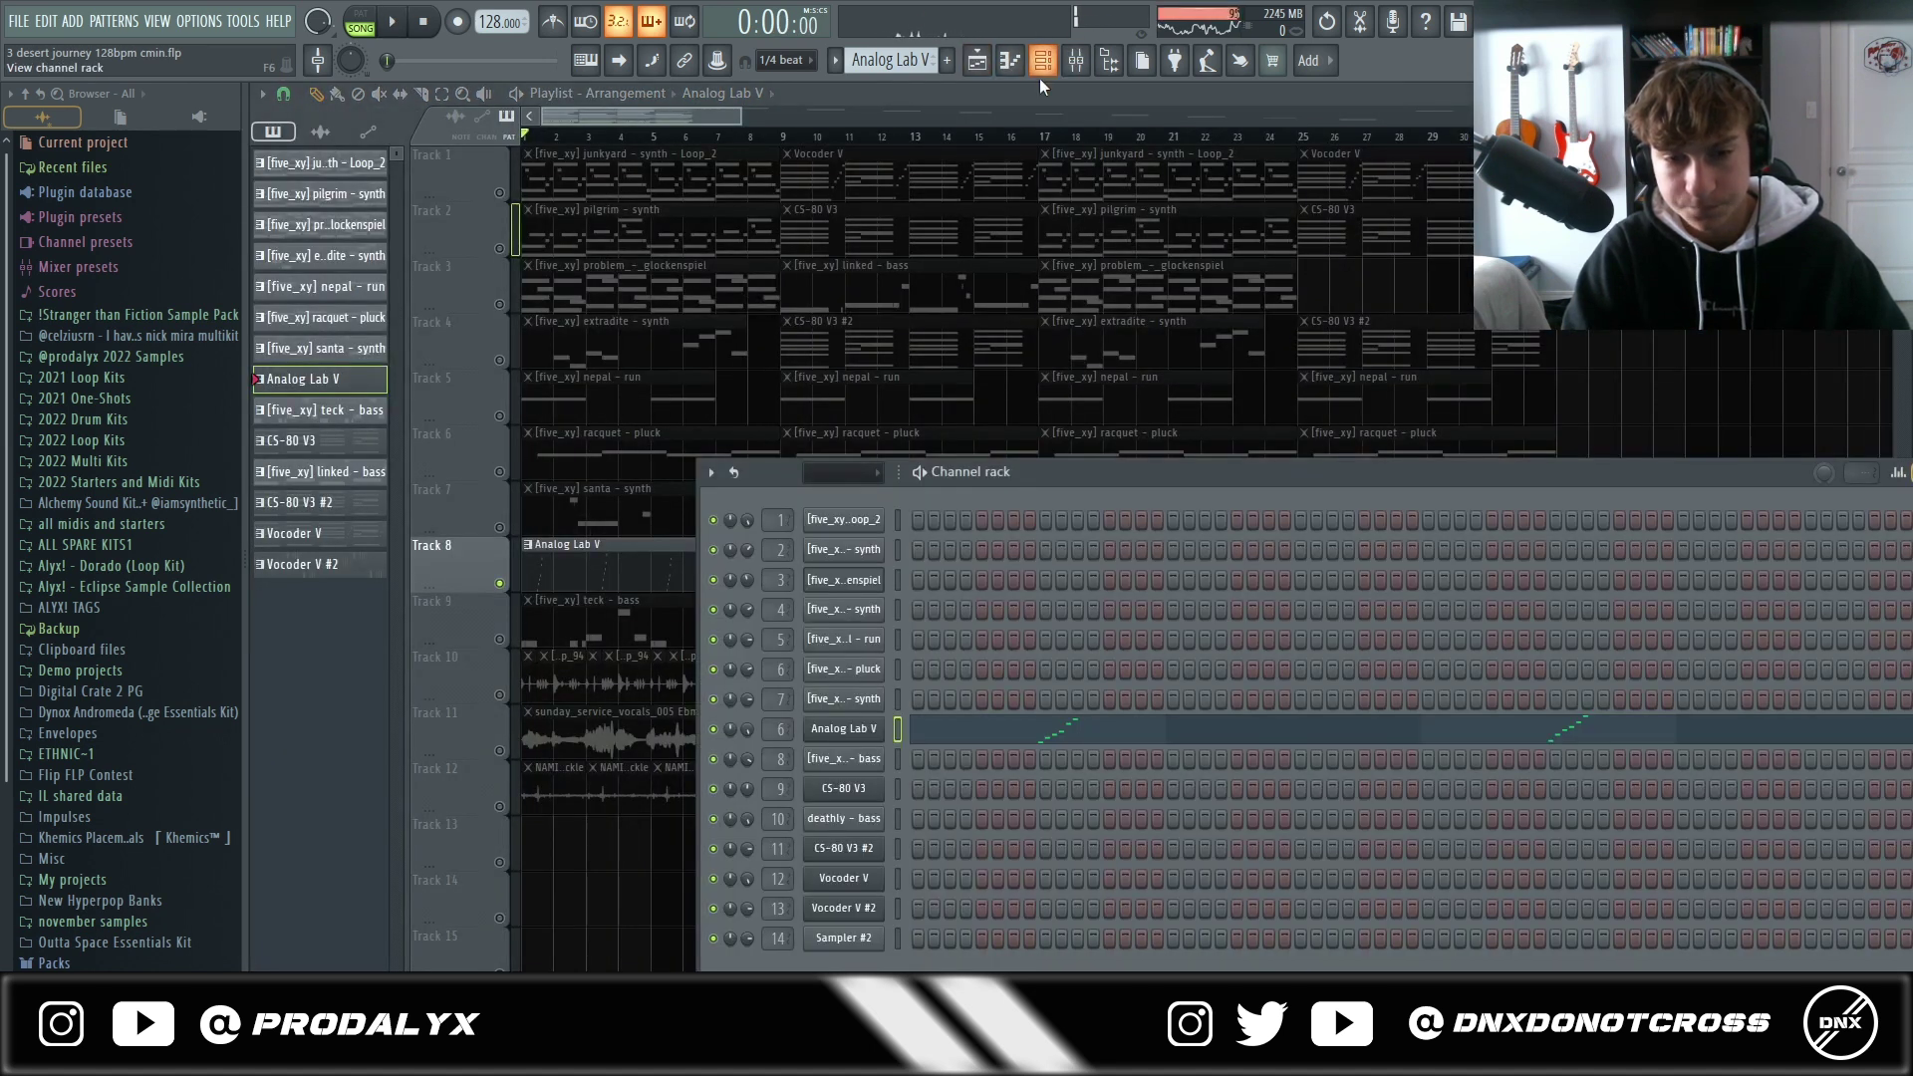
left_click(1076, 60)
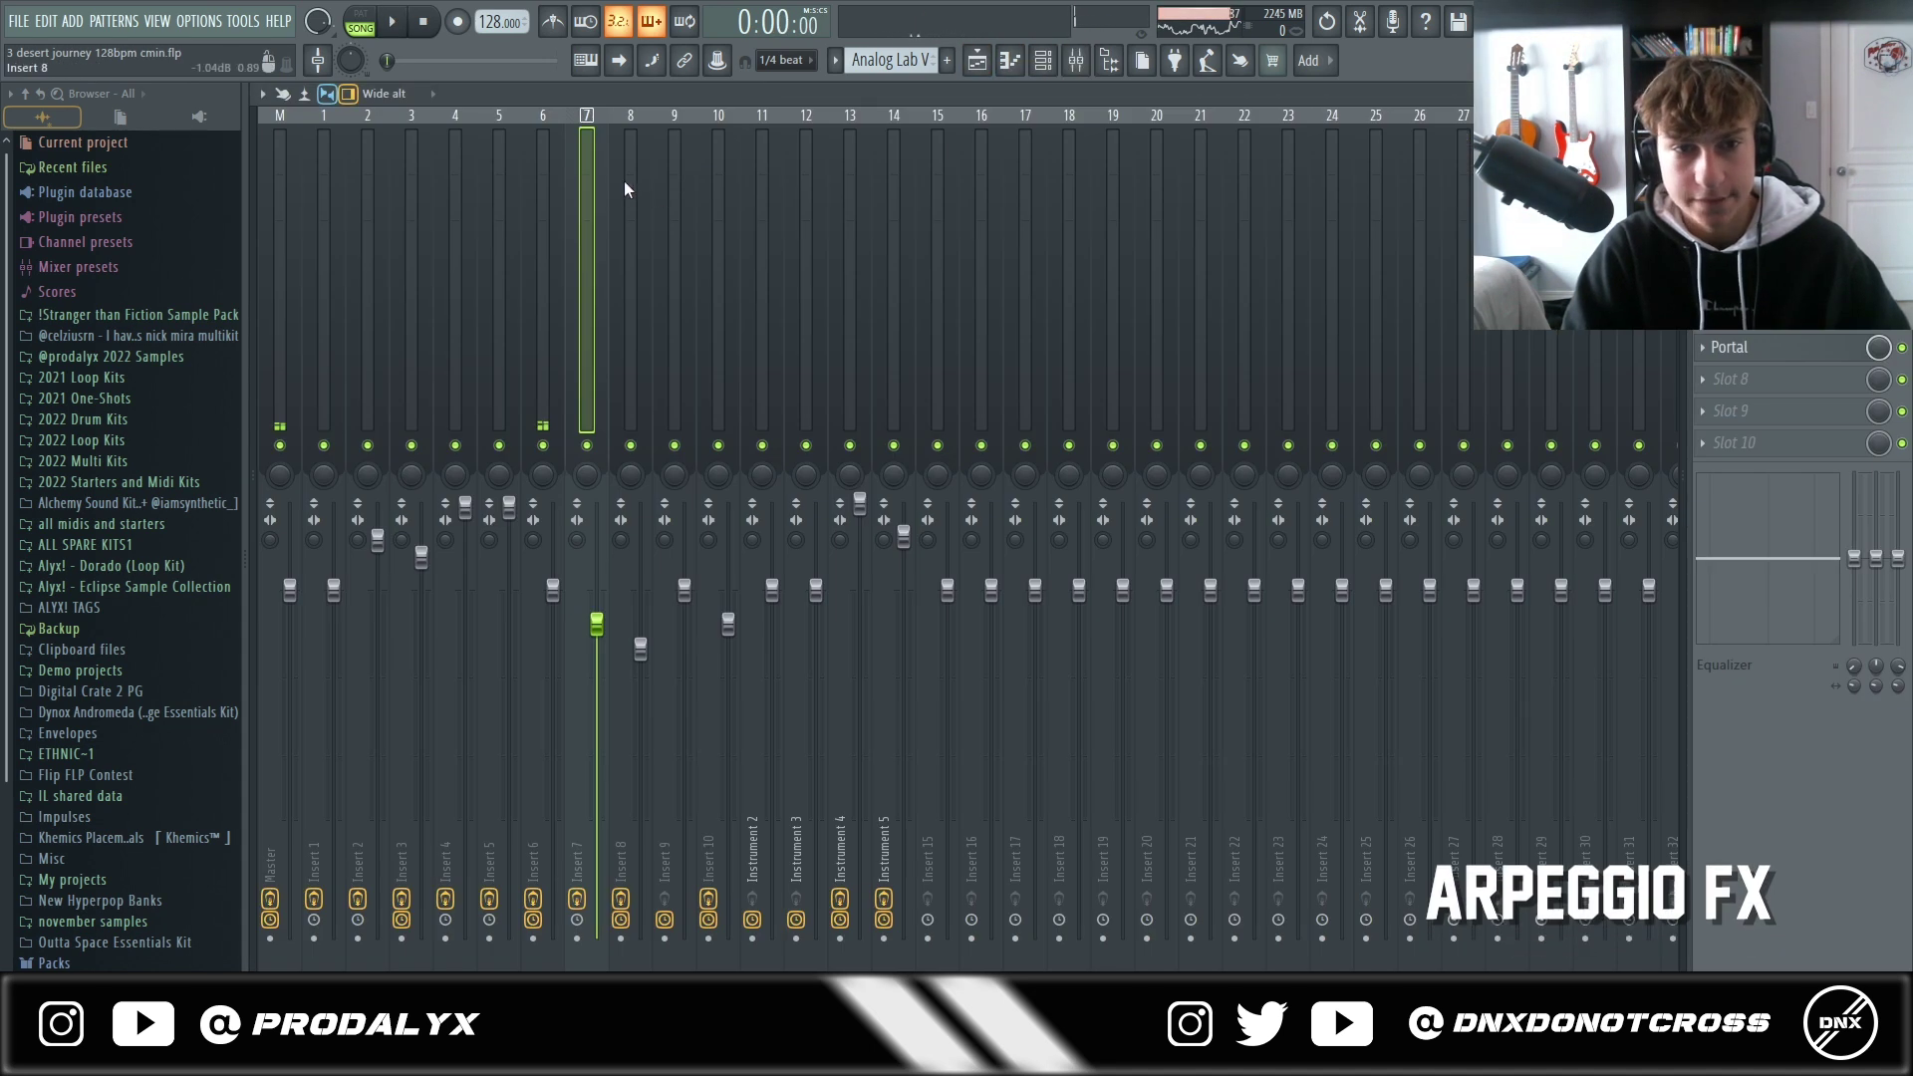
left_click(552, 145)
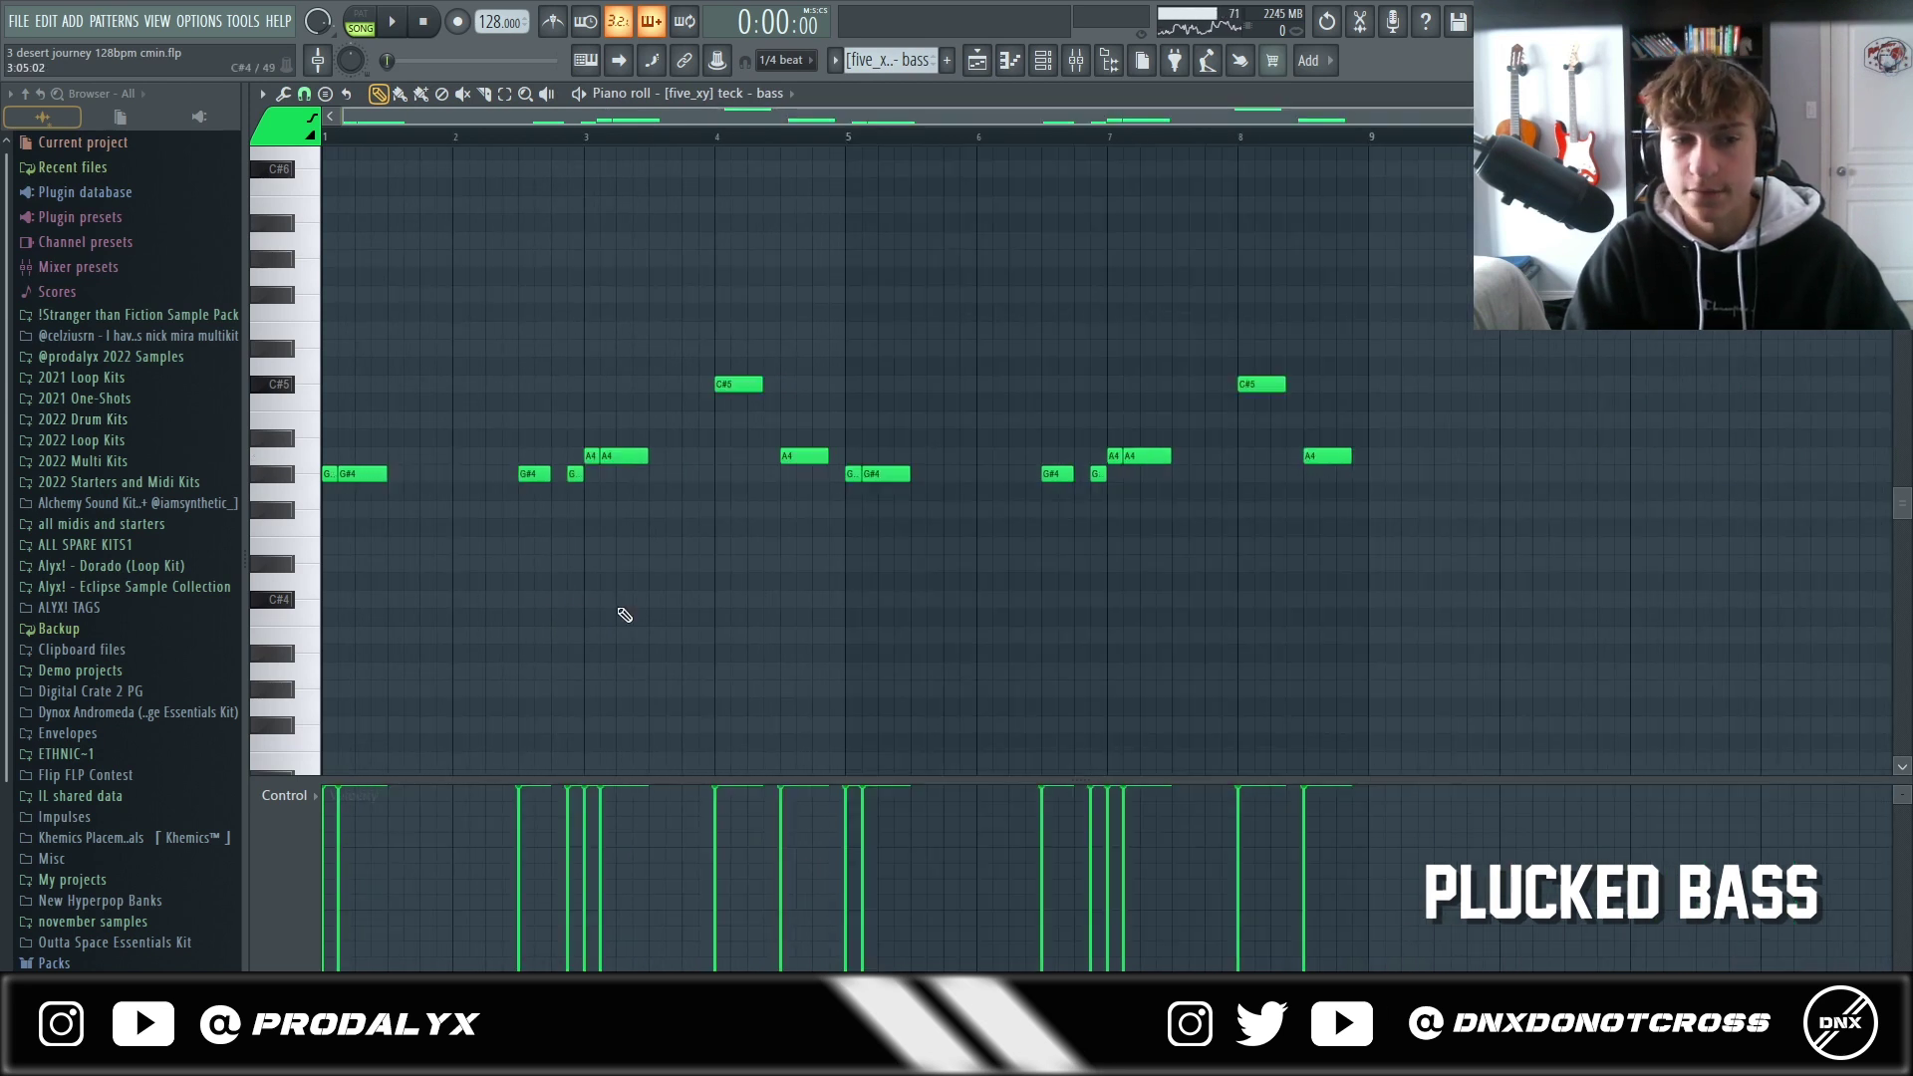
Play the teck bass line, then show bass insert 8 with its Decapitator Effect Rack in the mixer
key("space")
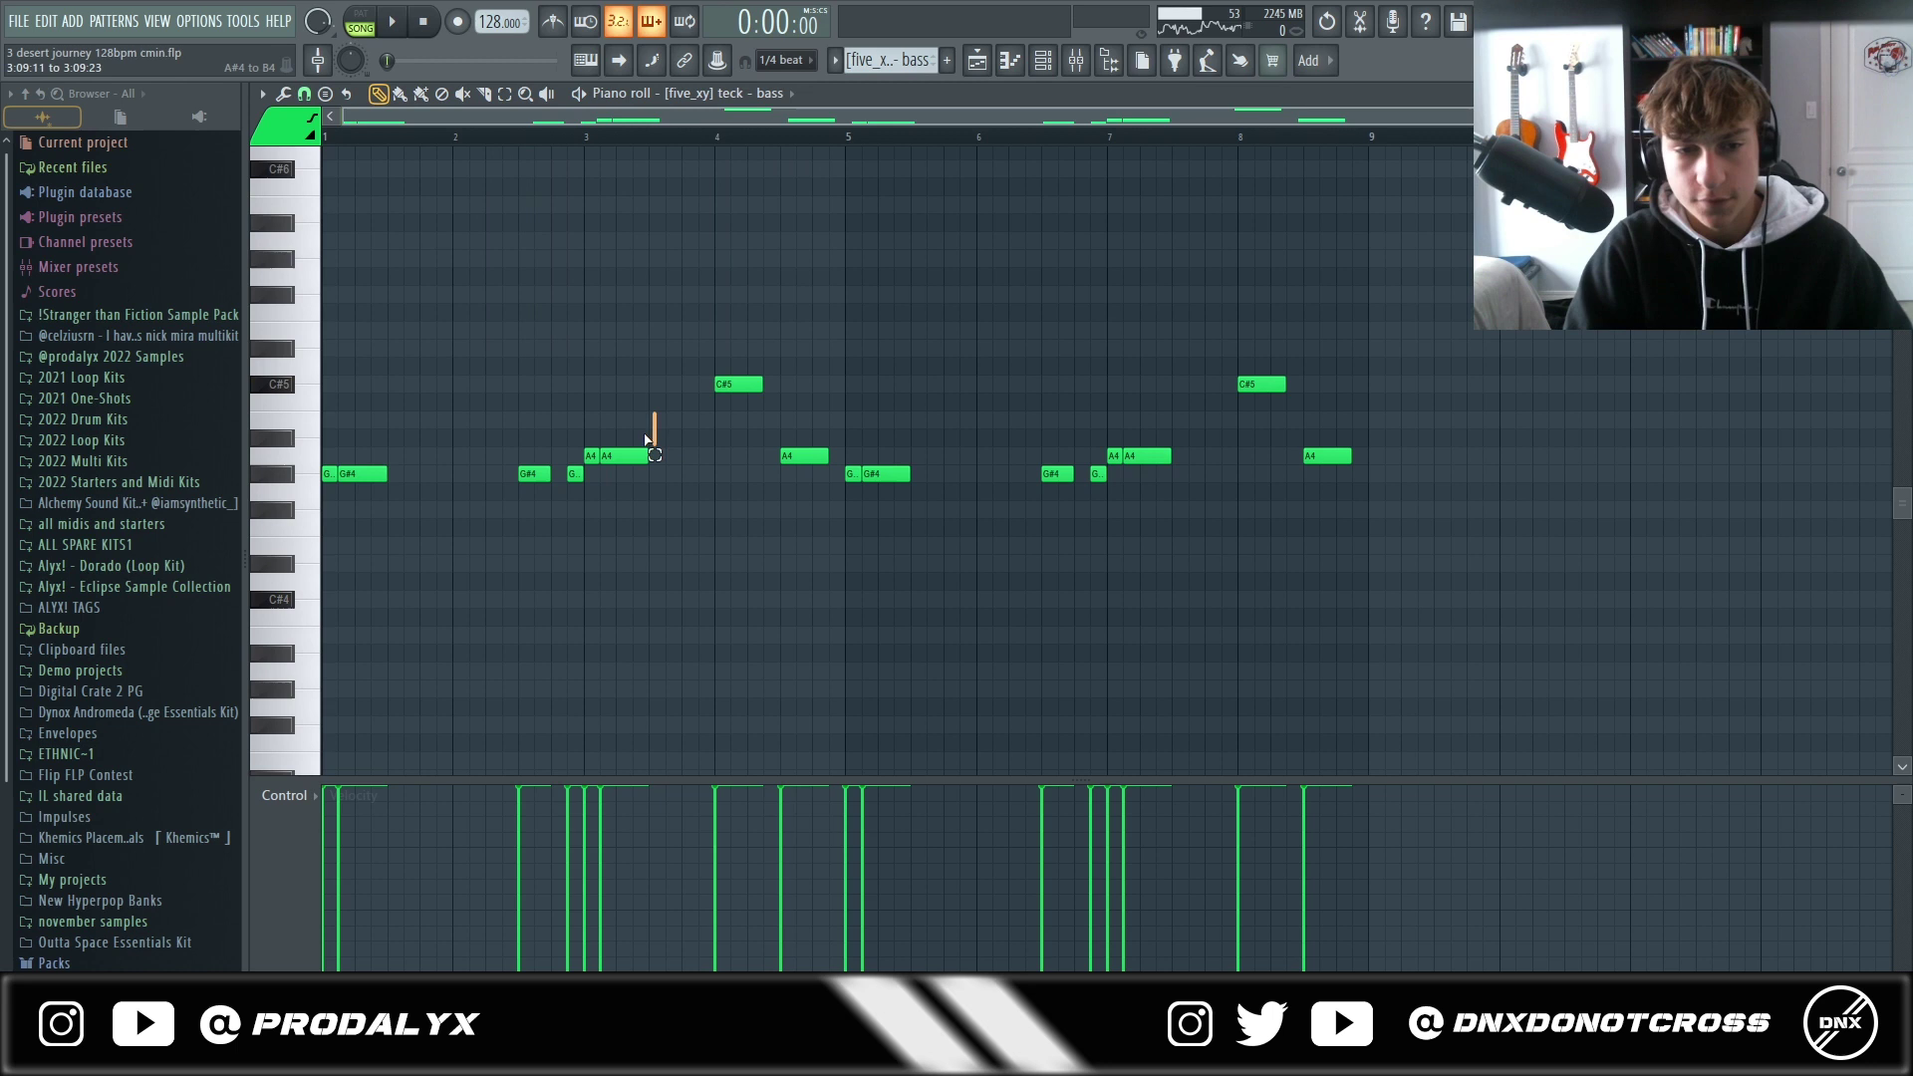
scroll(746, 403, "up", 3)
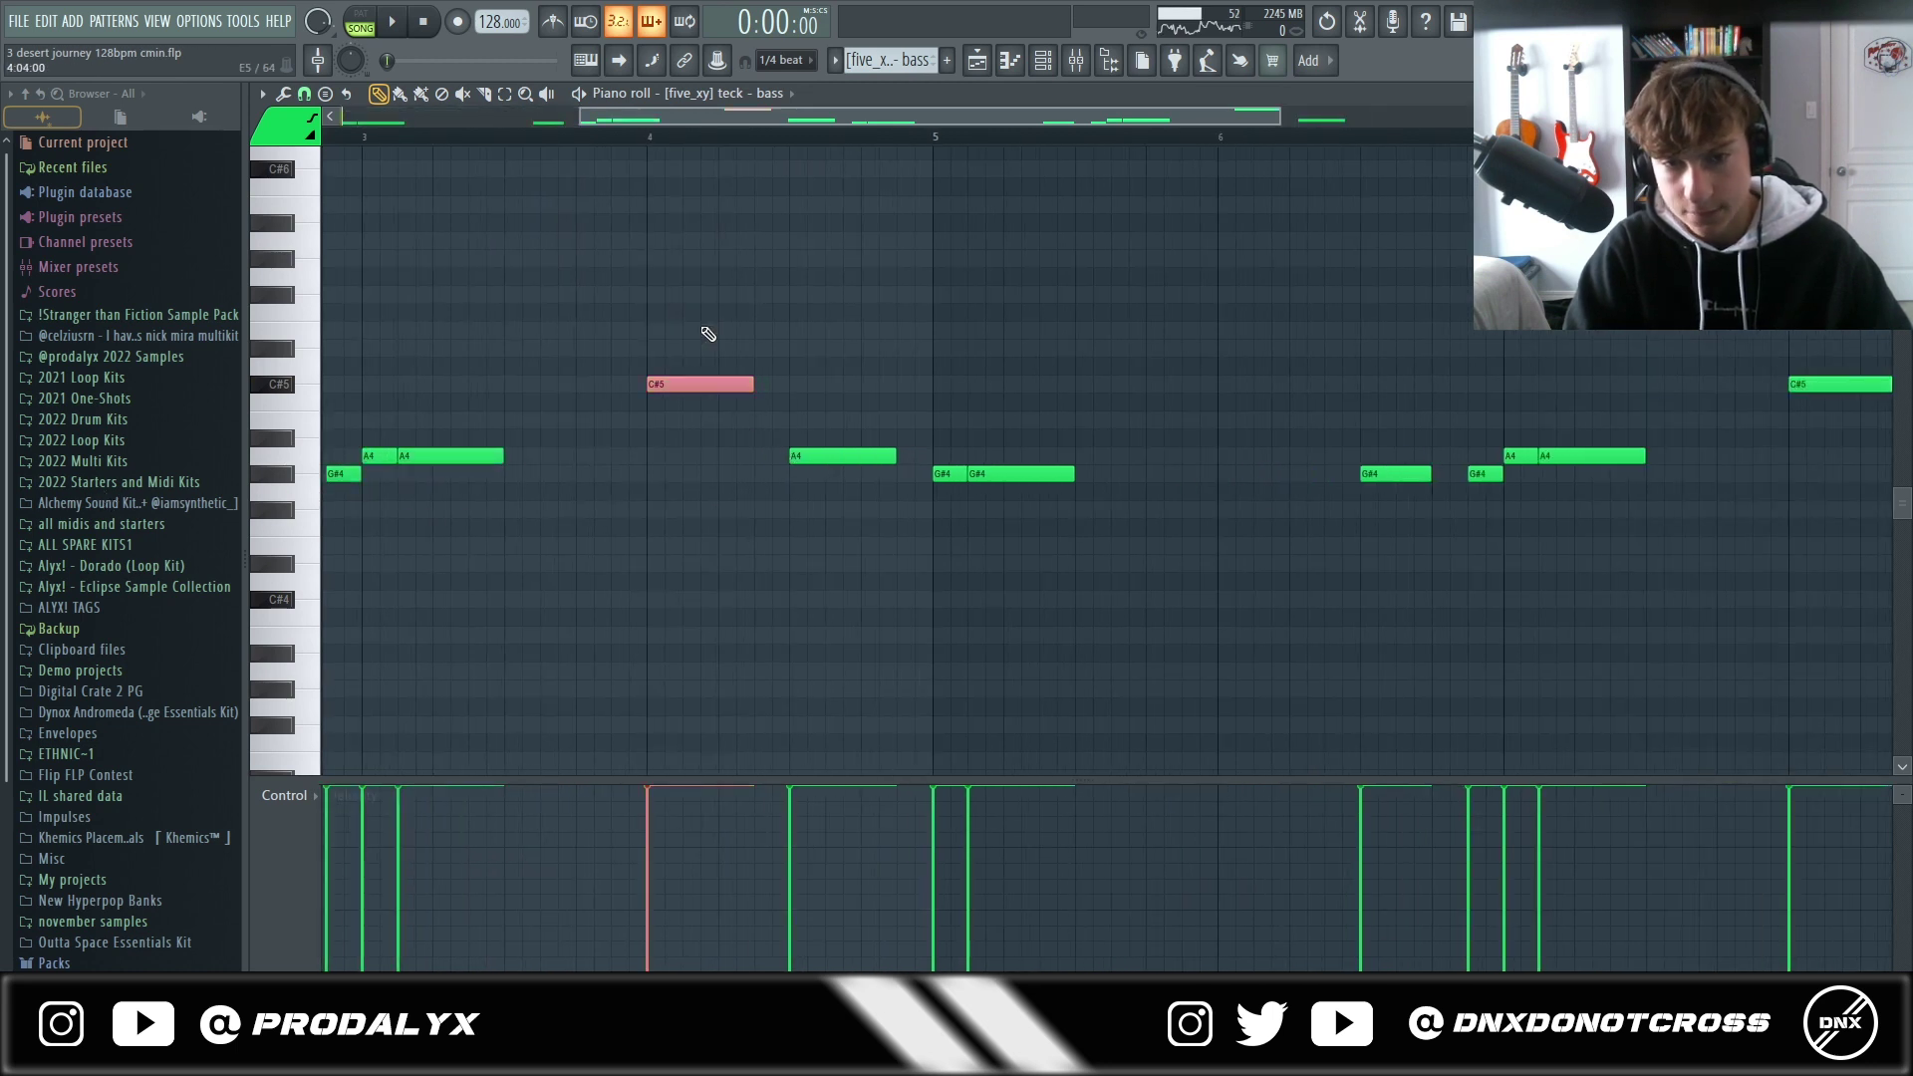
scroll(708, 334, "down", 3)
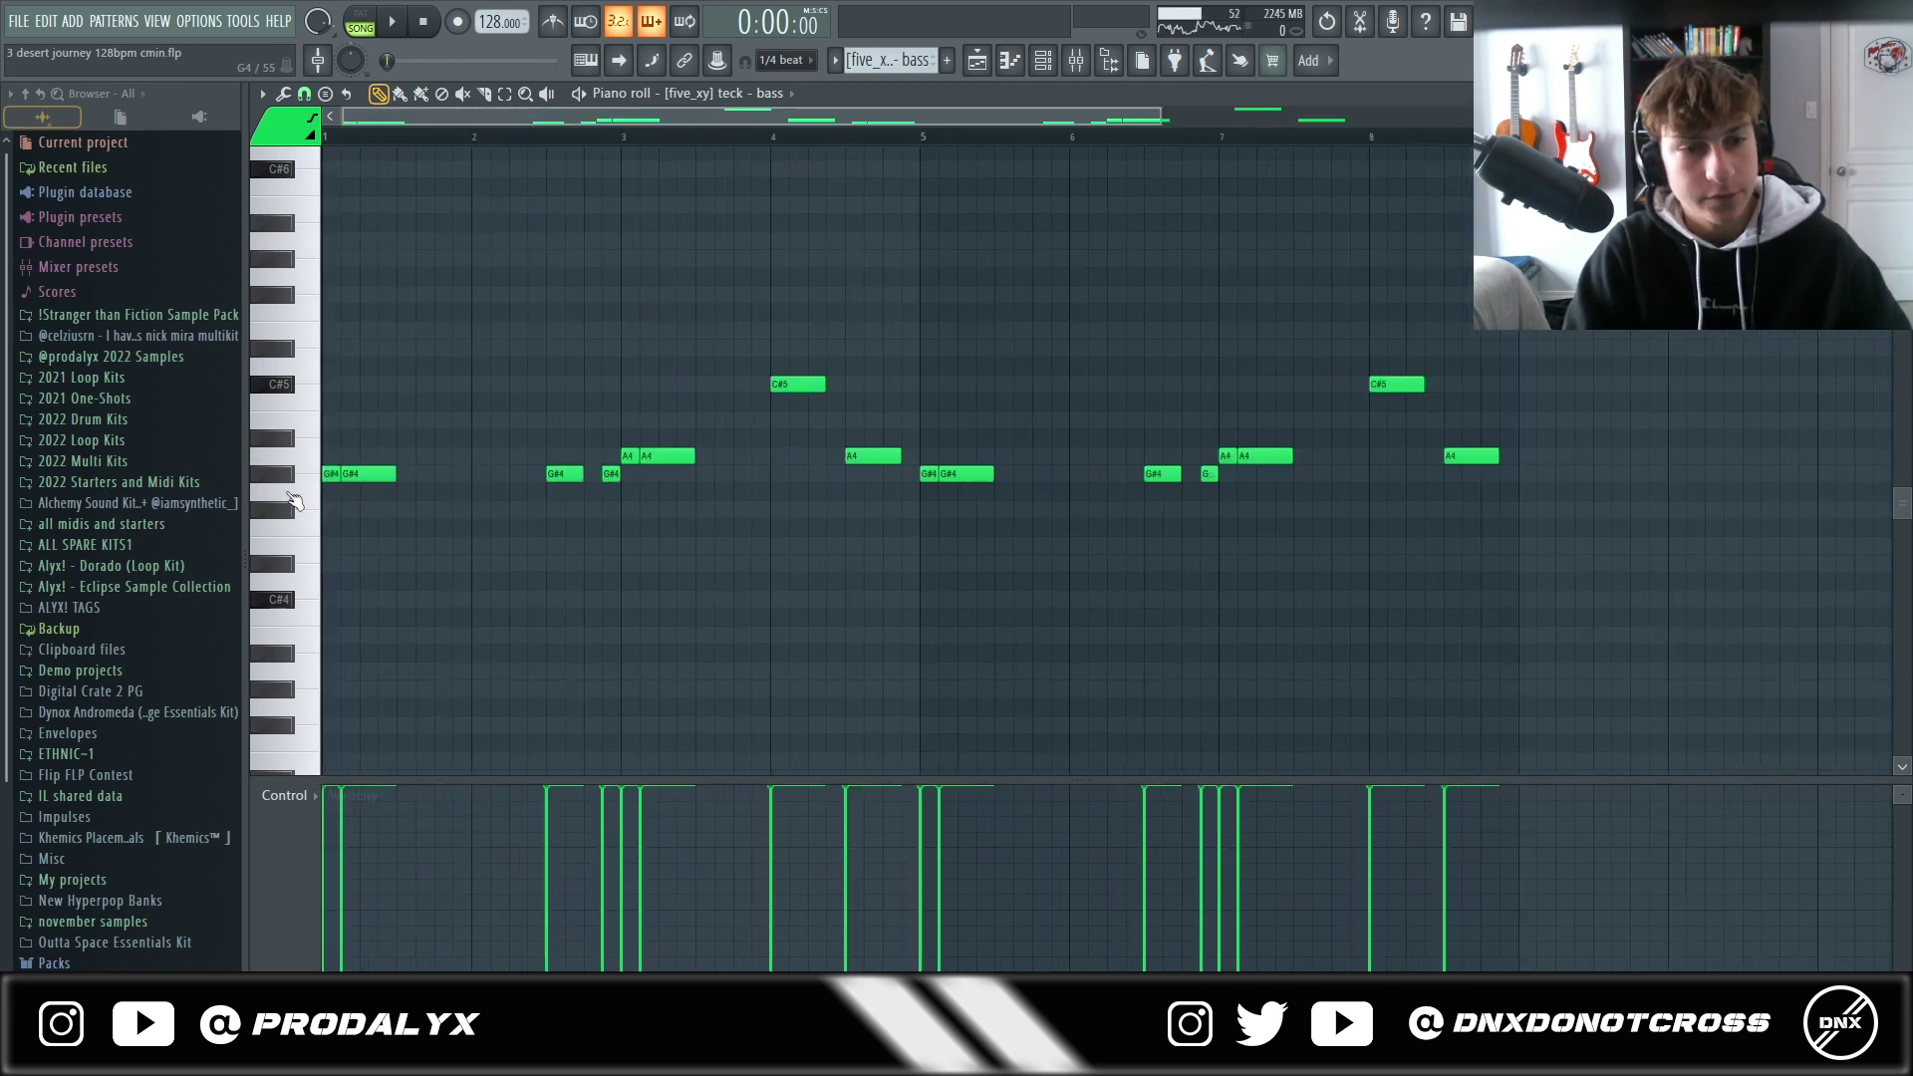
scroll(507, 468, "up", 6)
scroll(315, 514, "down", 6)
scroll(563, 483, "up", 4)
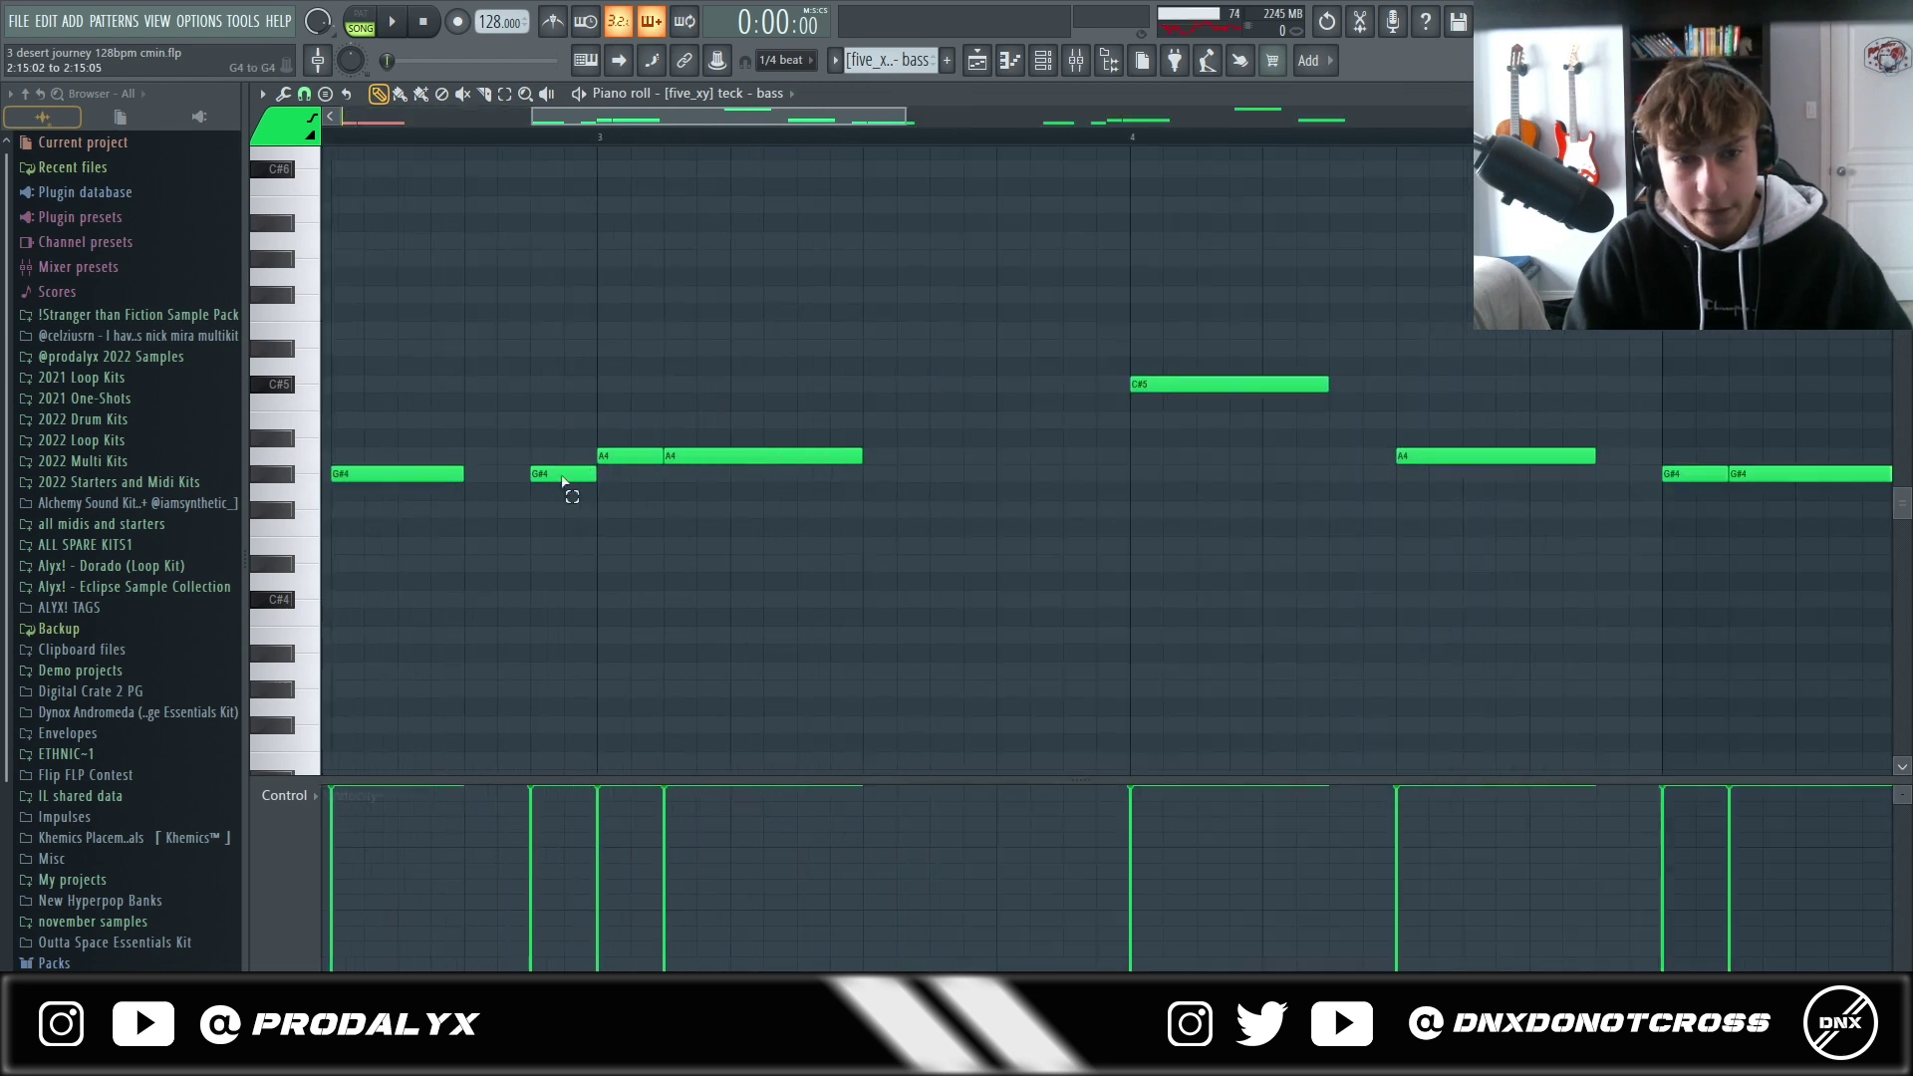
scroll(662, 455, "down", 3)
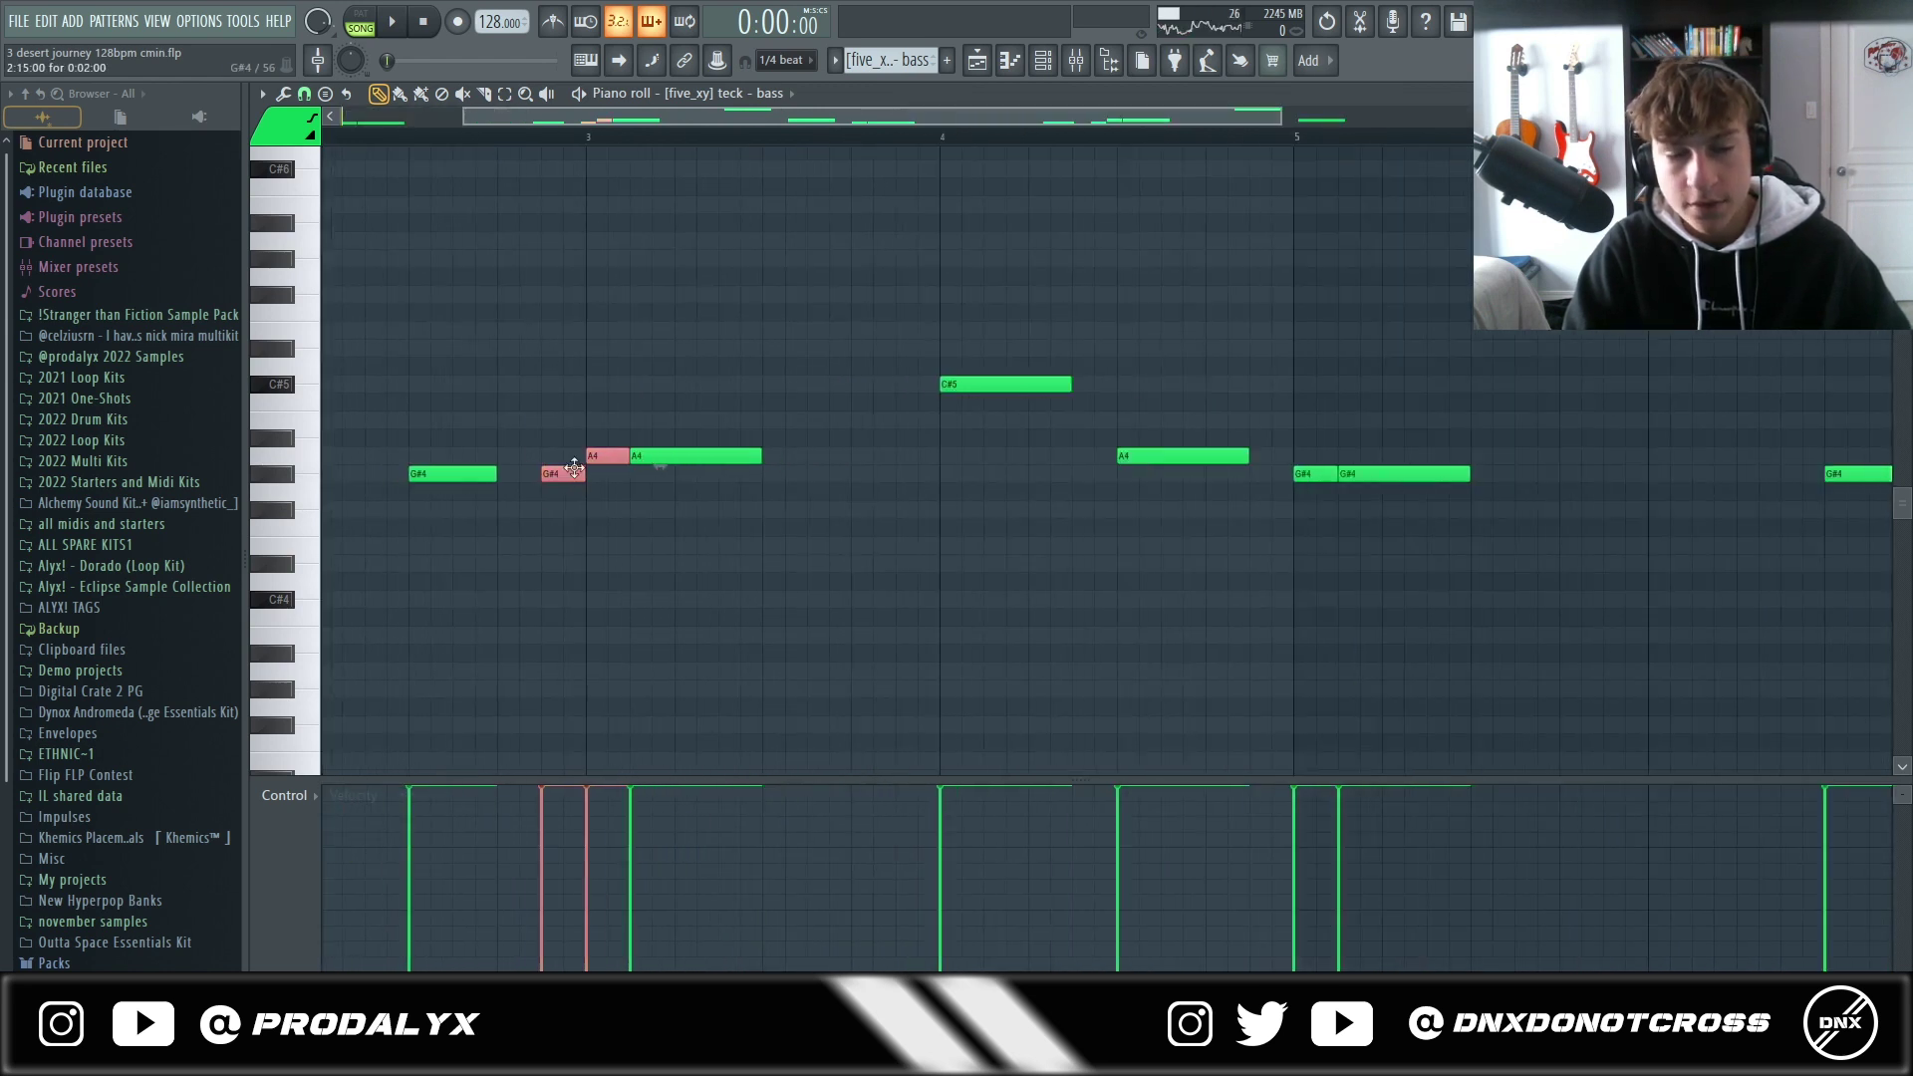
key("F9")
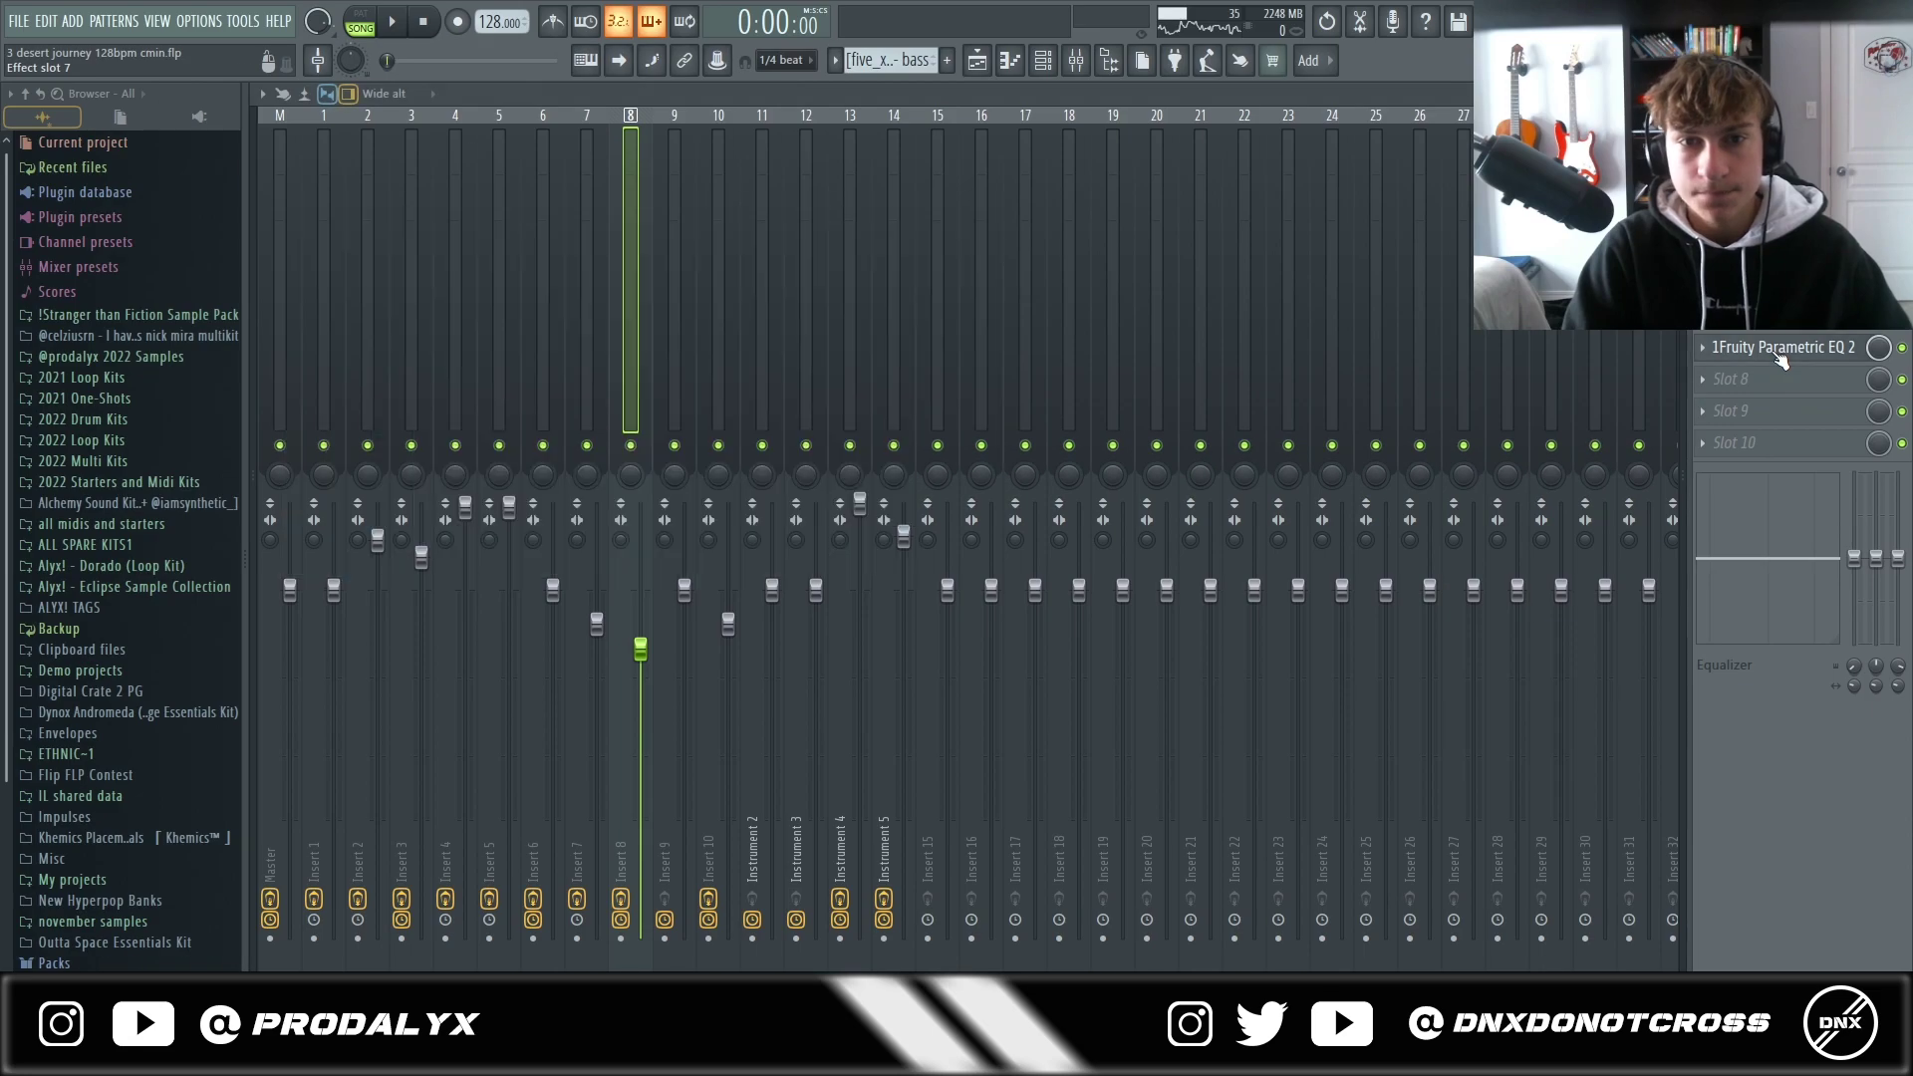
Replay the teck bass notes, then return to the playlist showing the percloop_94 clips on Track 10
key("F7")
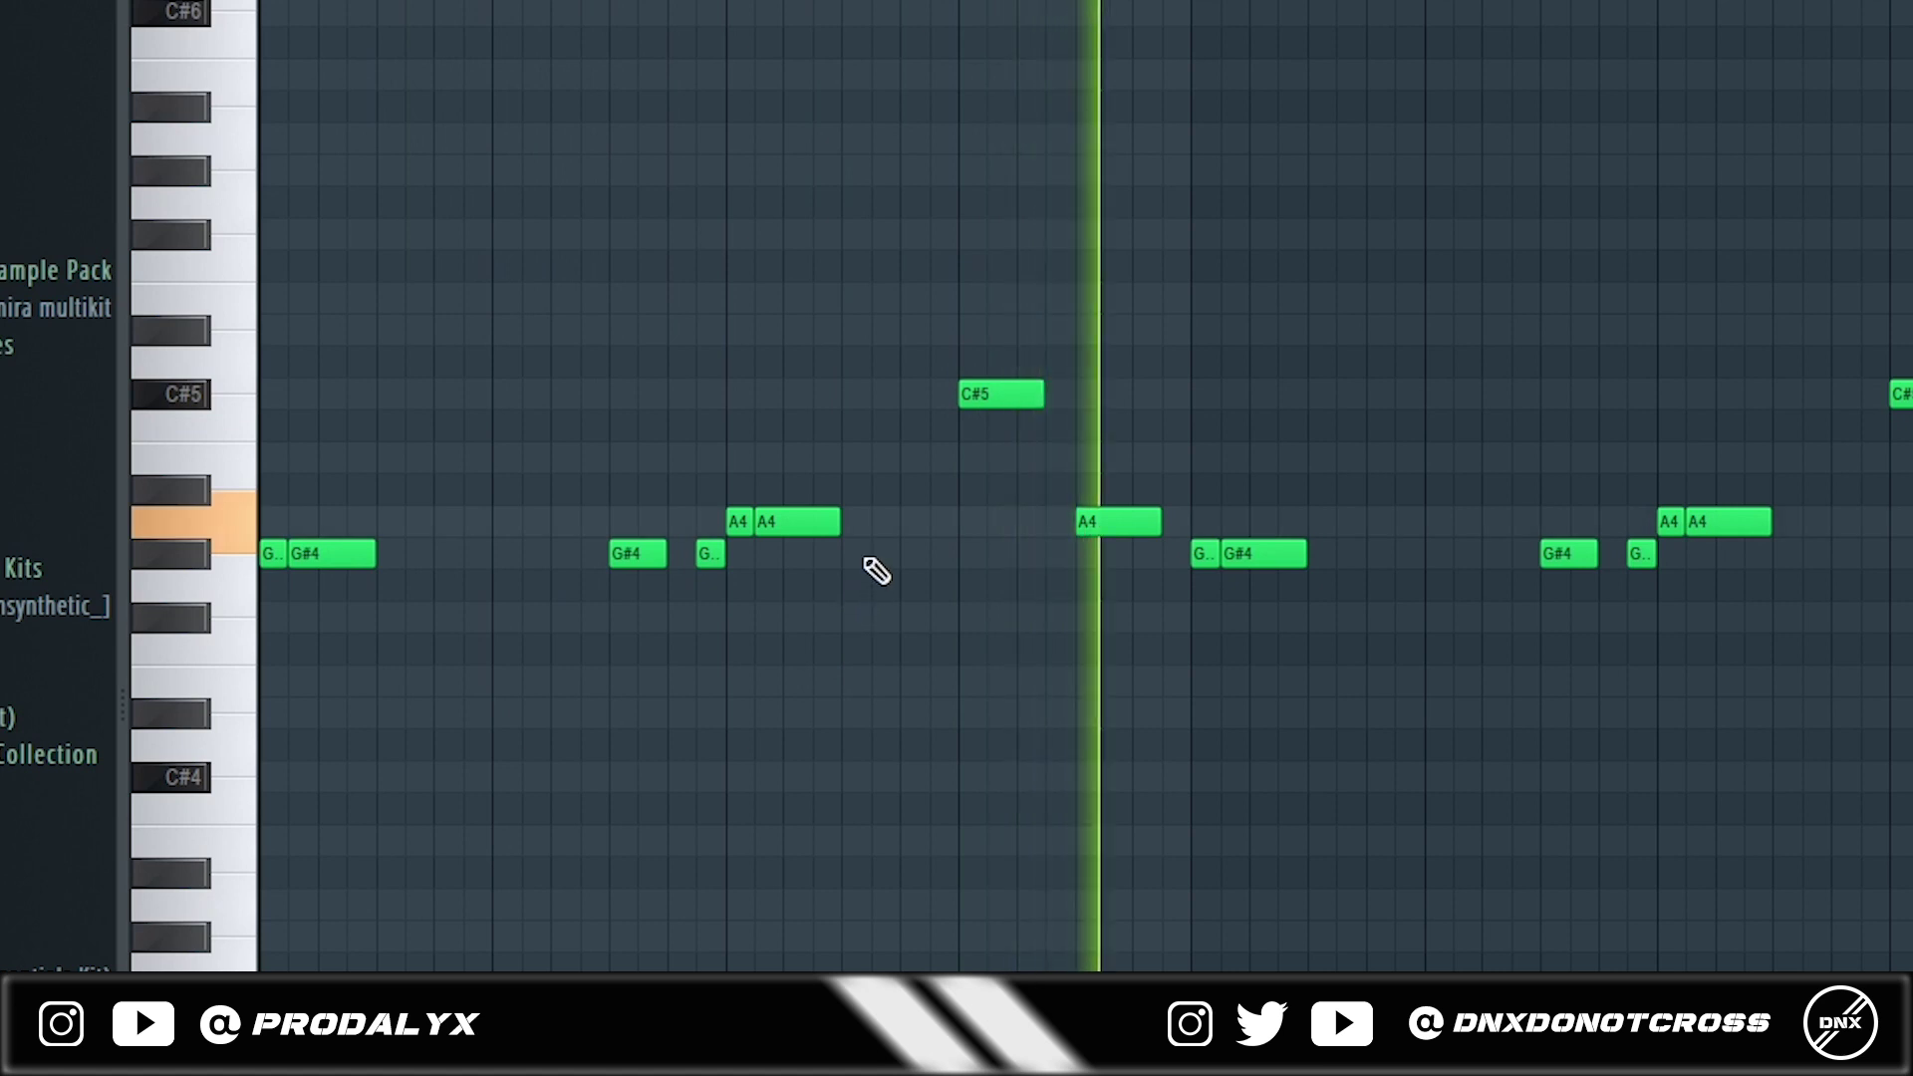
key("space")
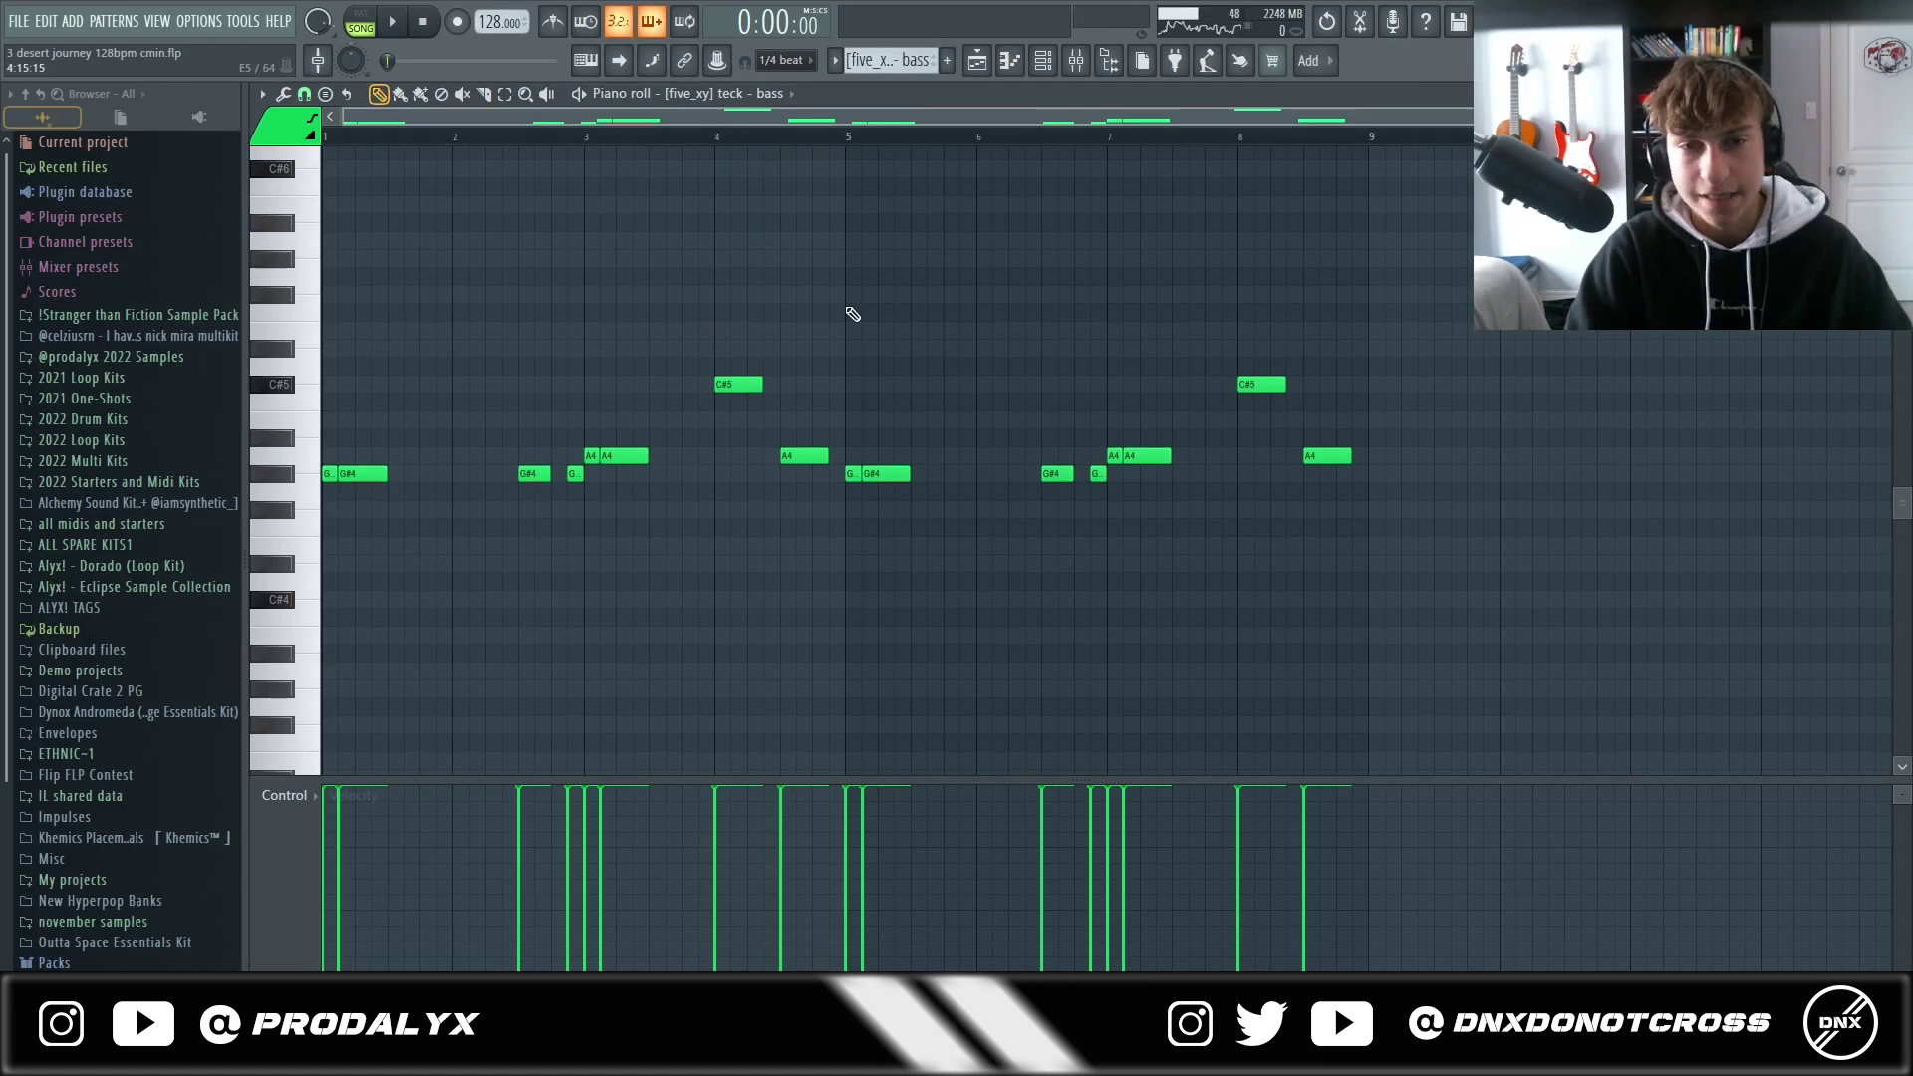
left_click(976, 61)
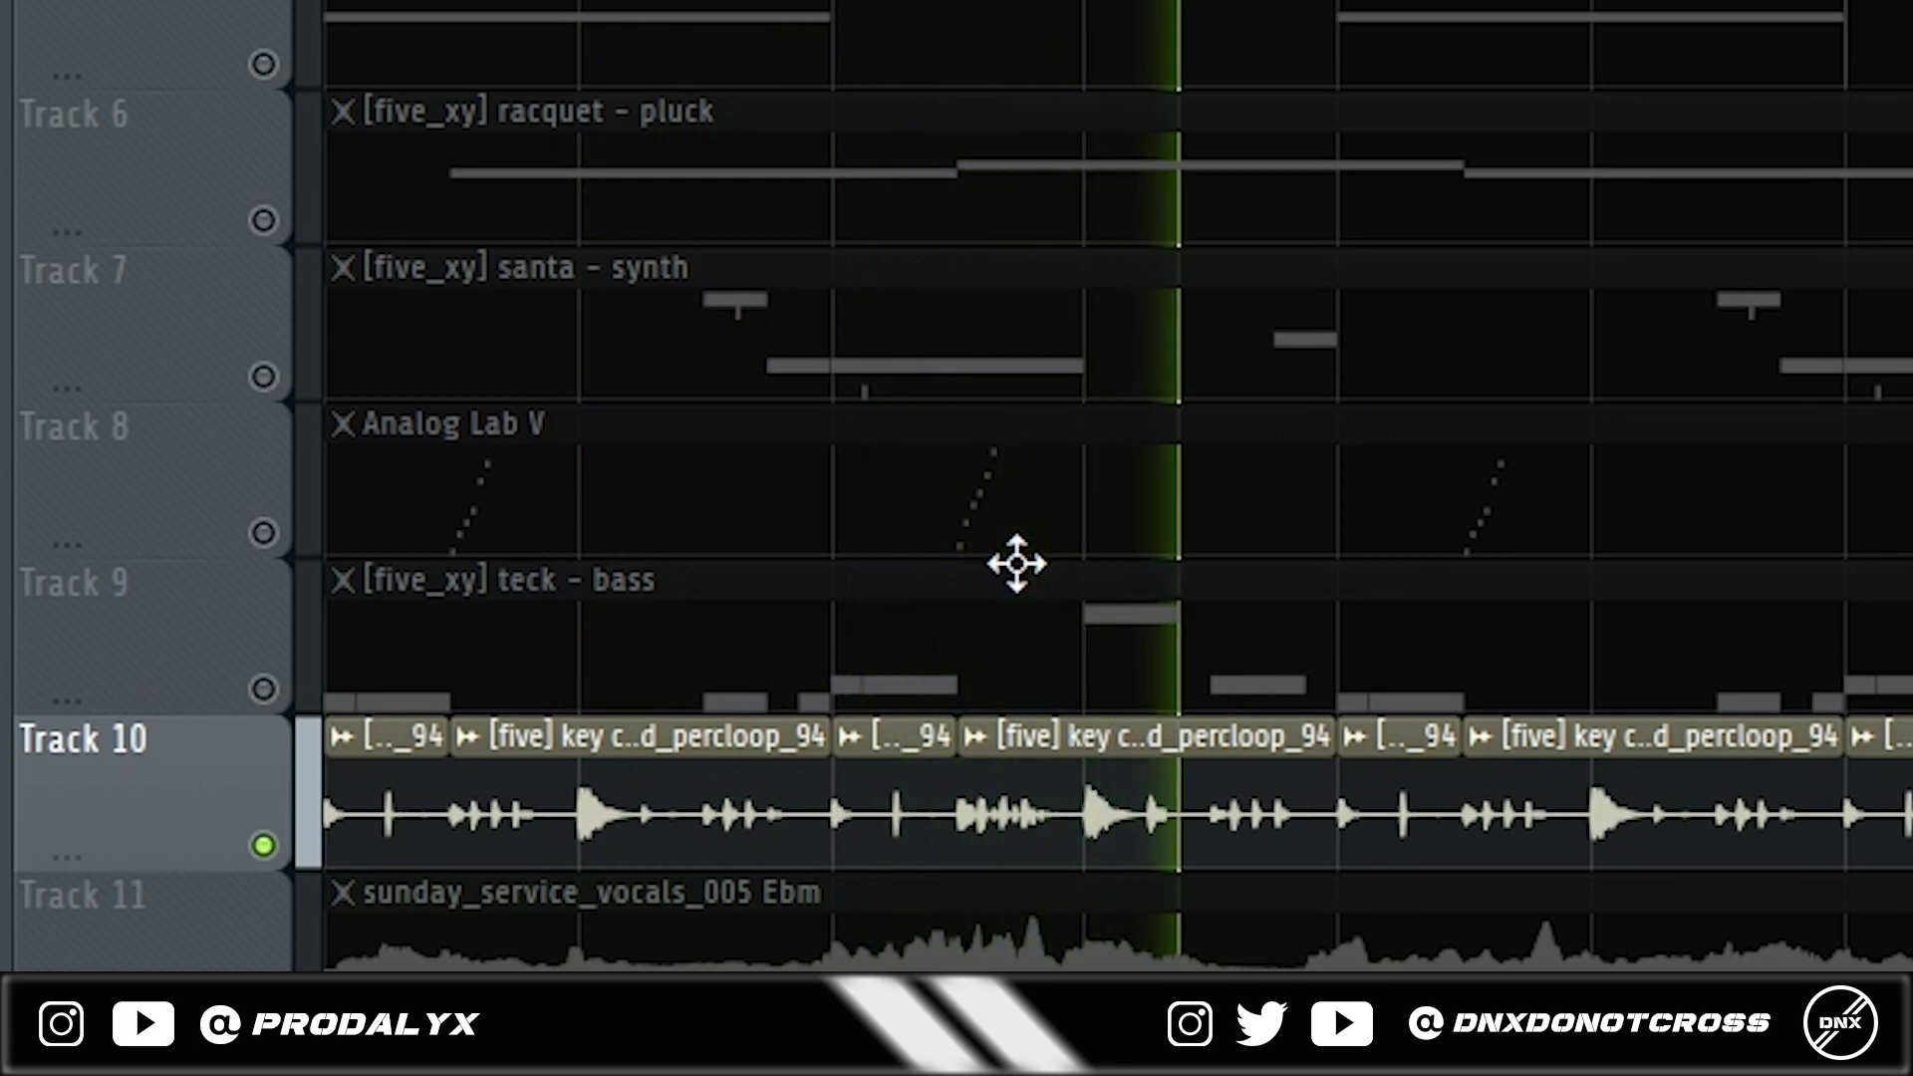
key("space")
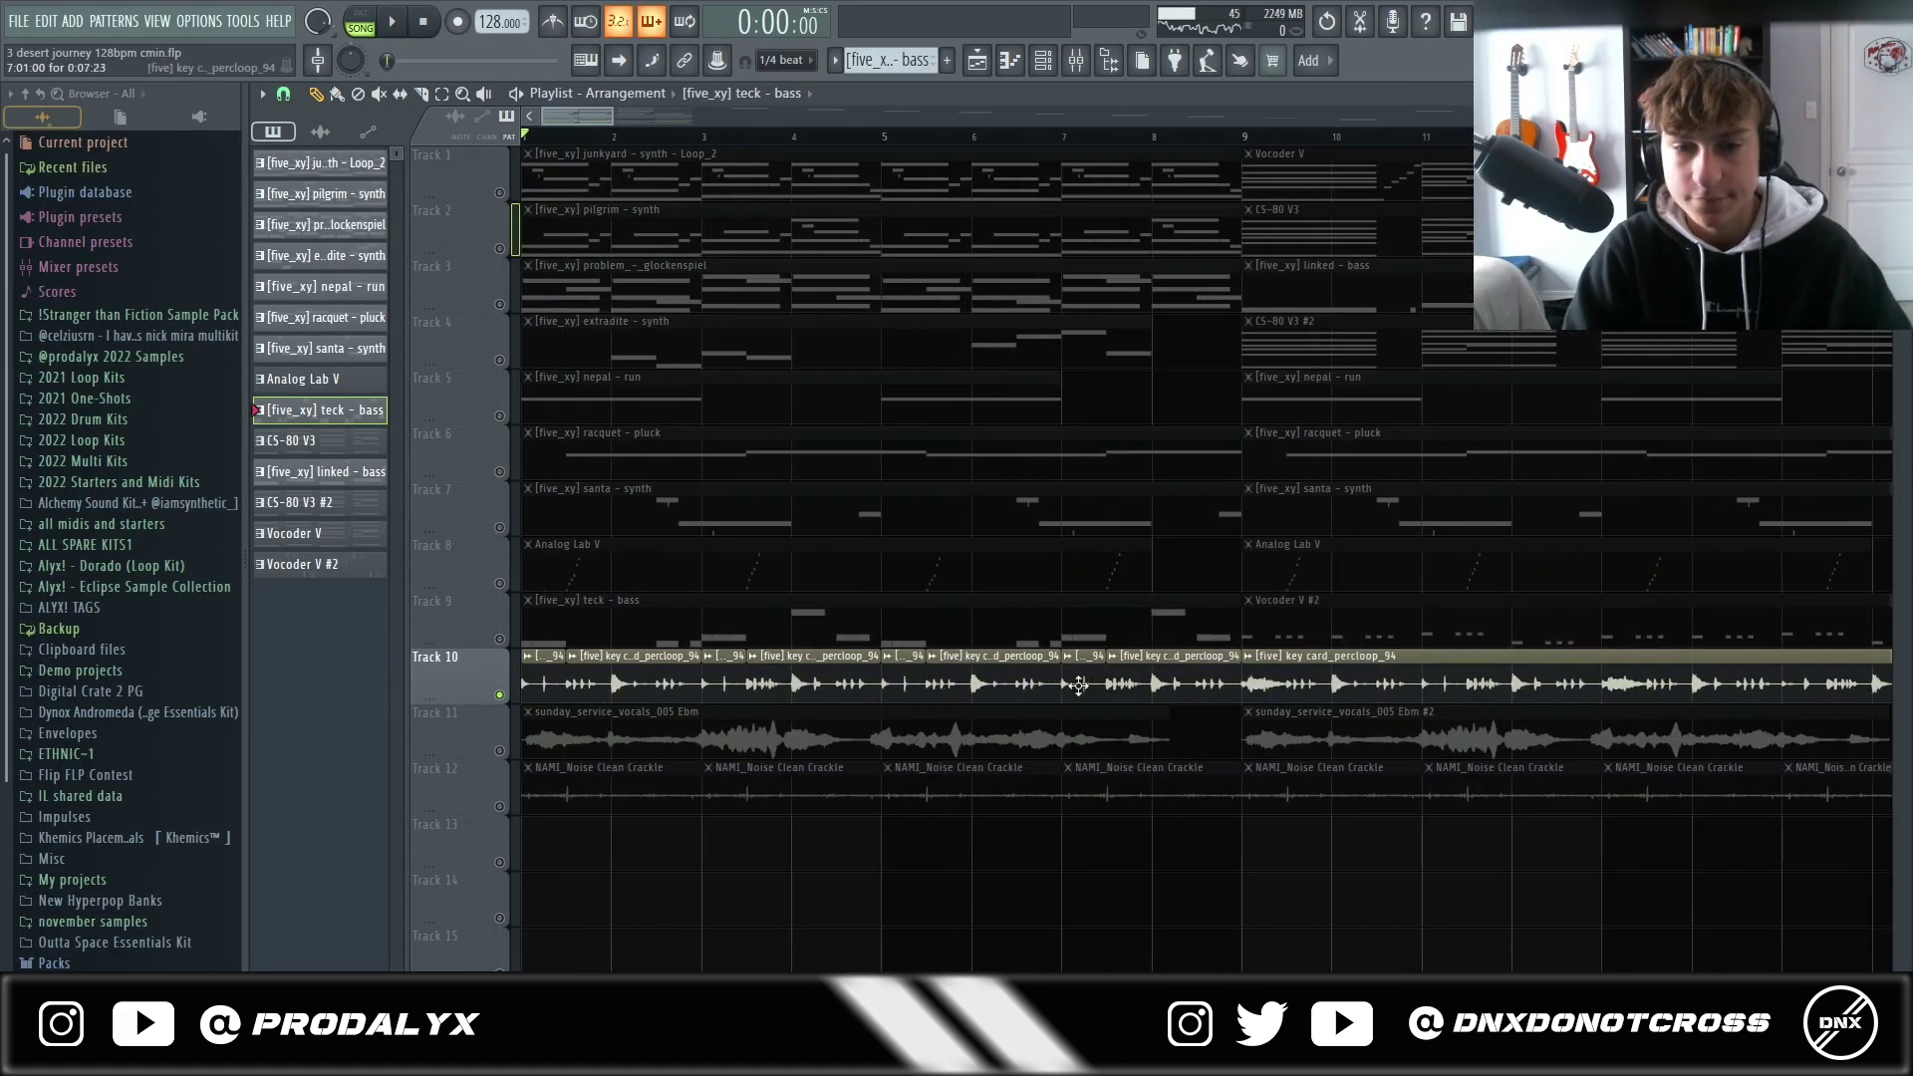
scroll(626, 299, "right", 5)
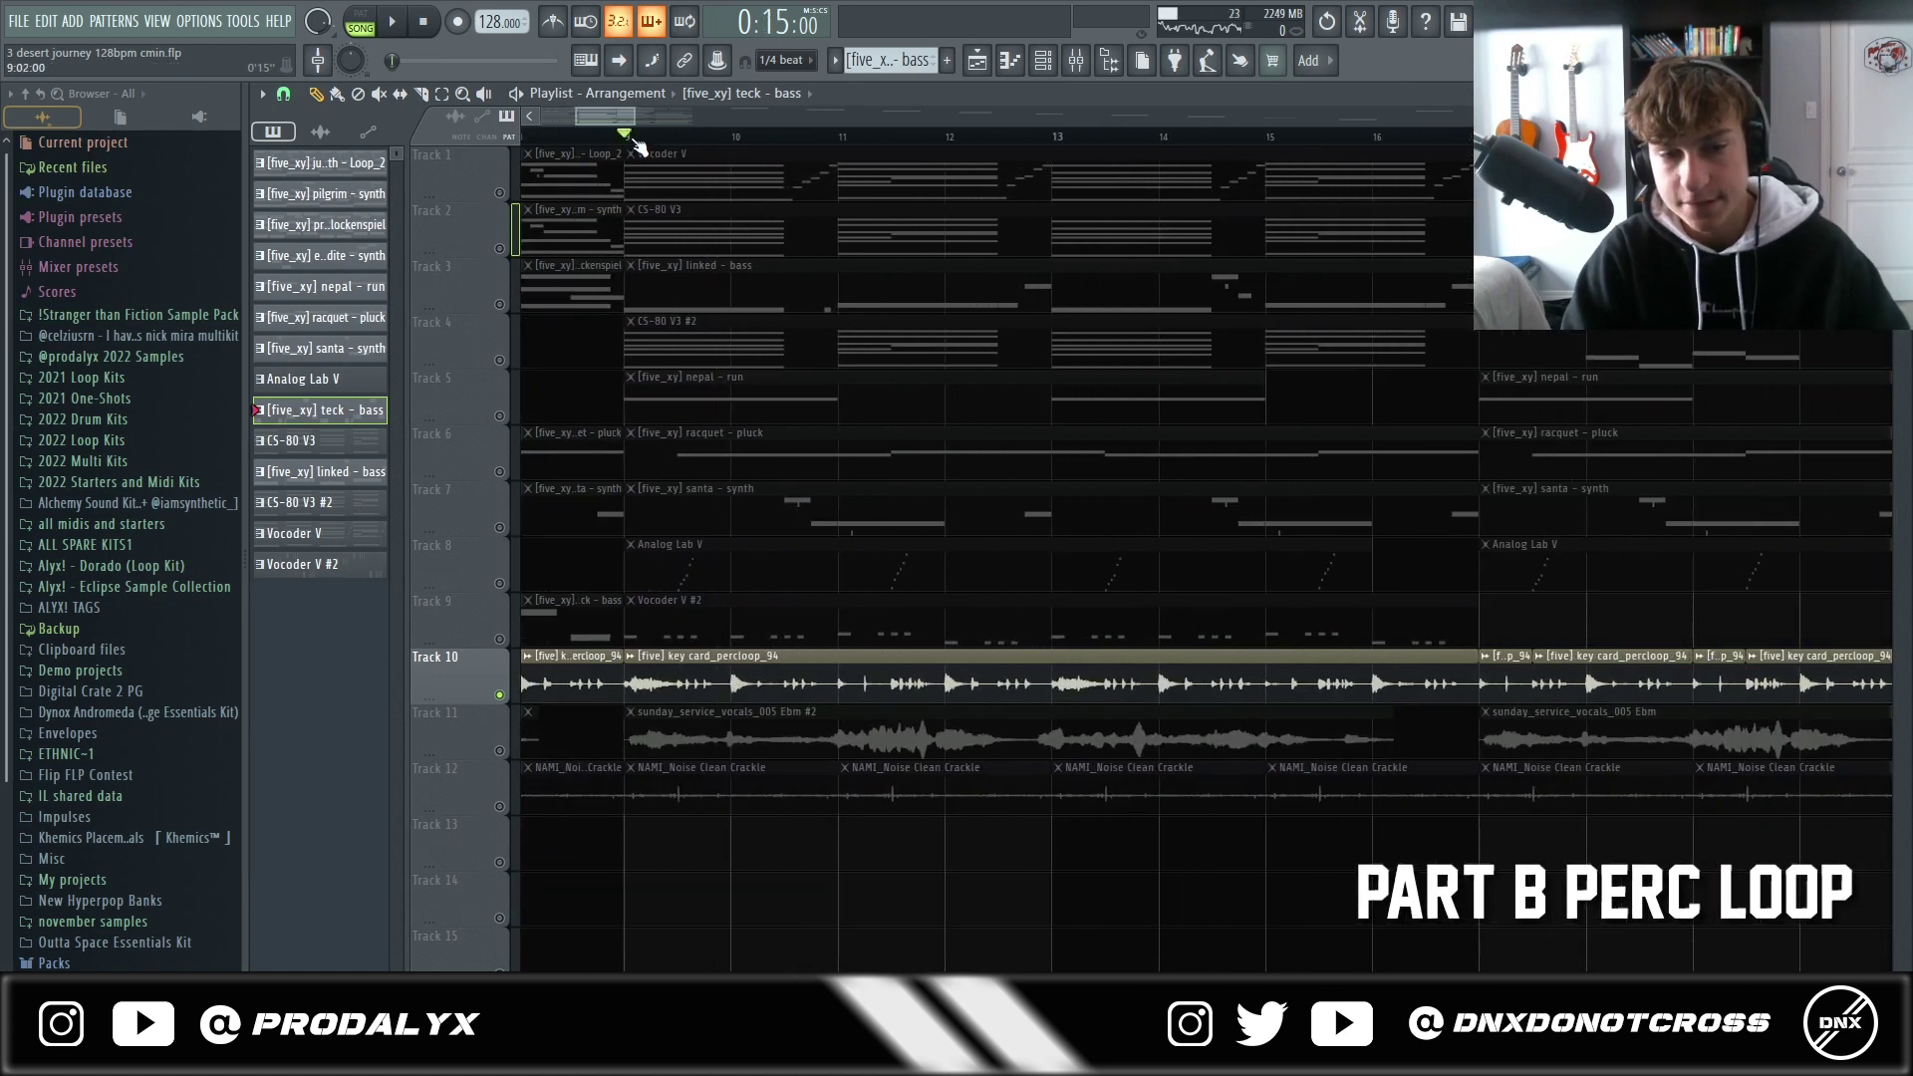
key("space")
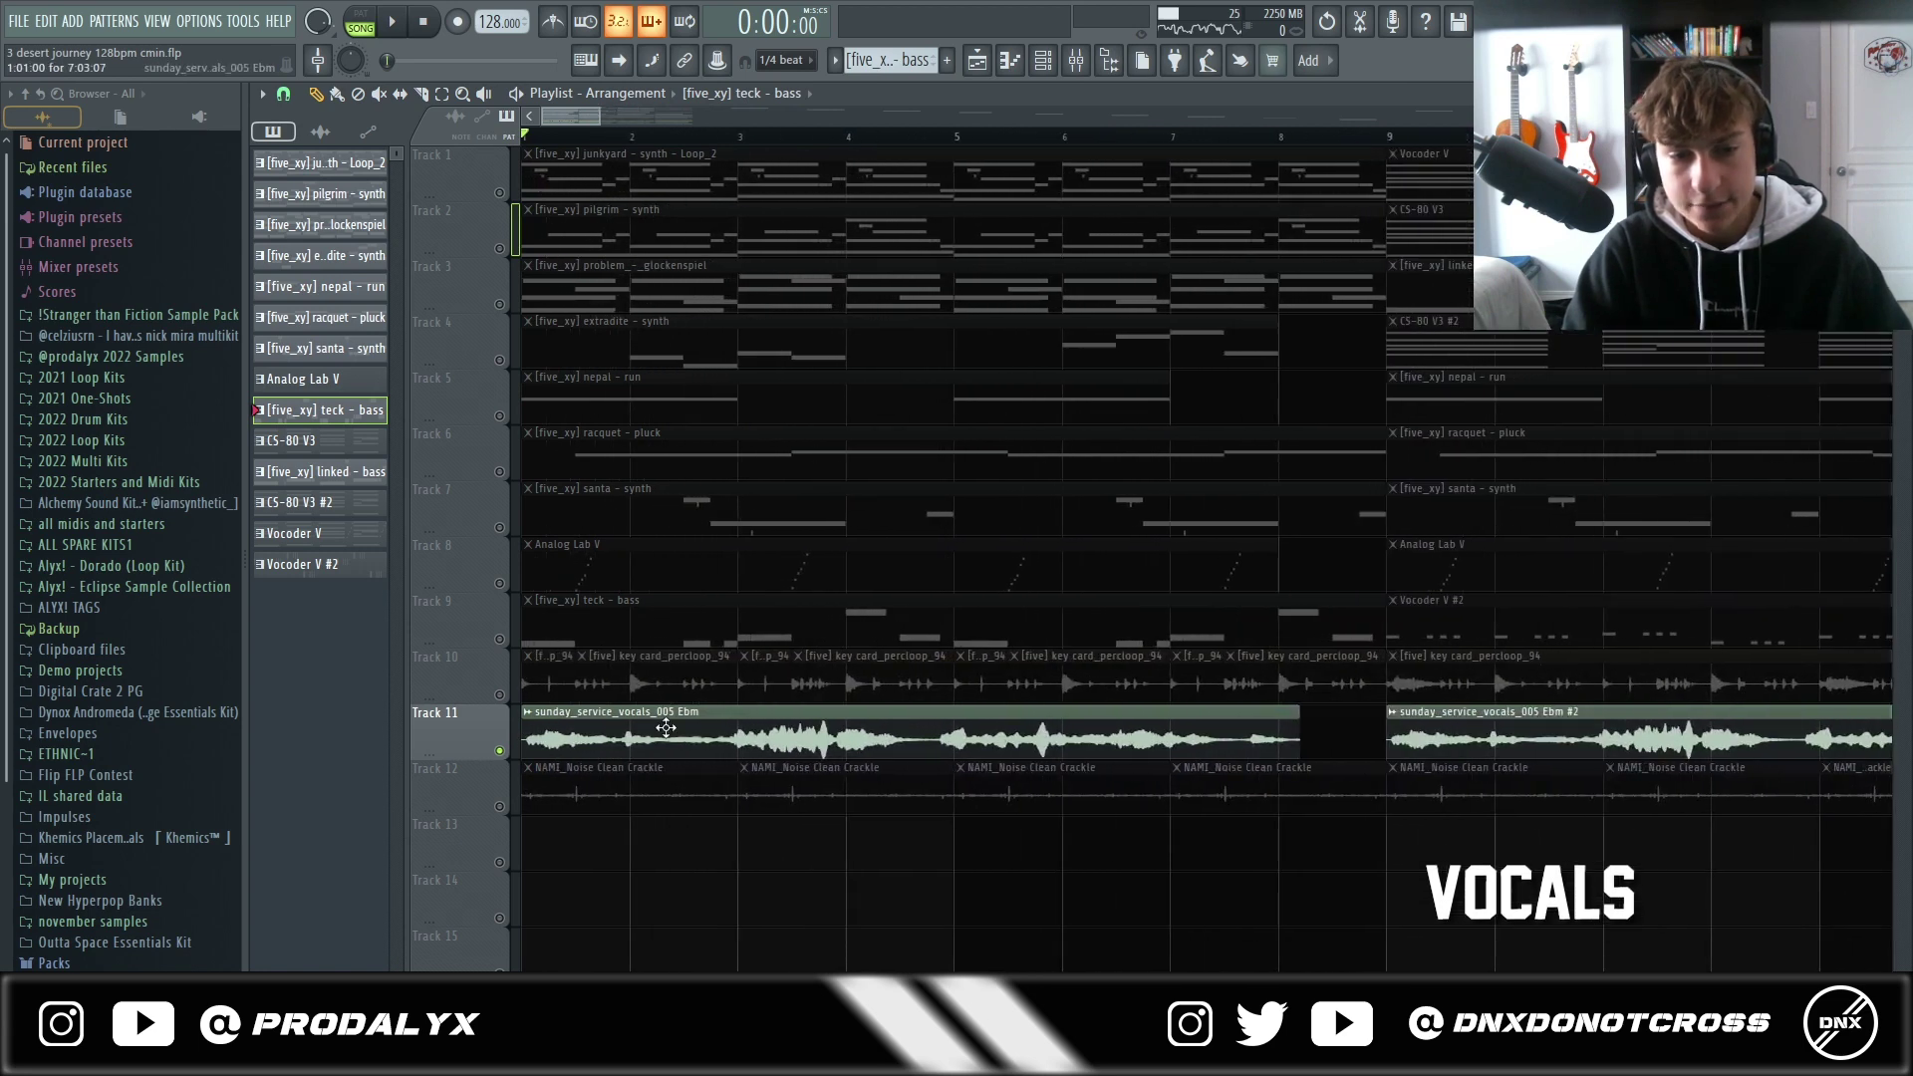
Check the sunday_service_vocals_005 channel settings, then play the arrangement through the vocal clip
double_click(602, 739)
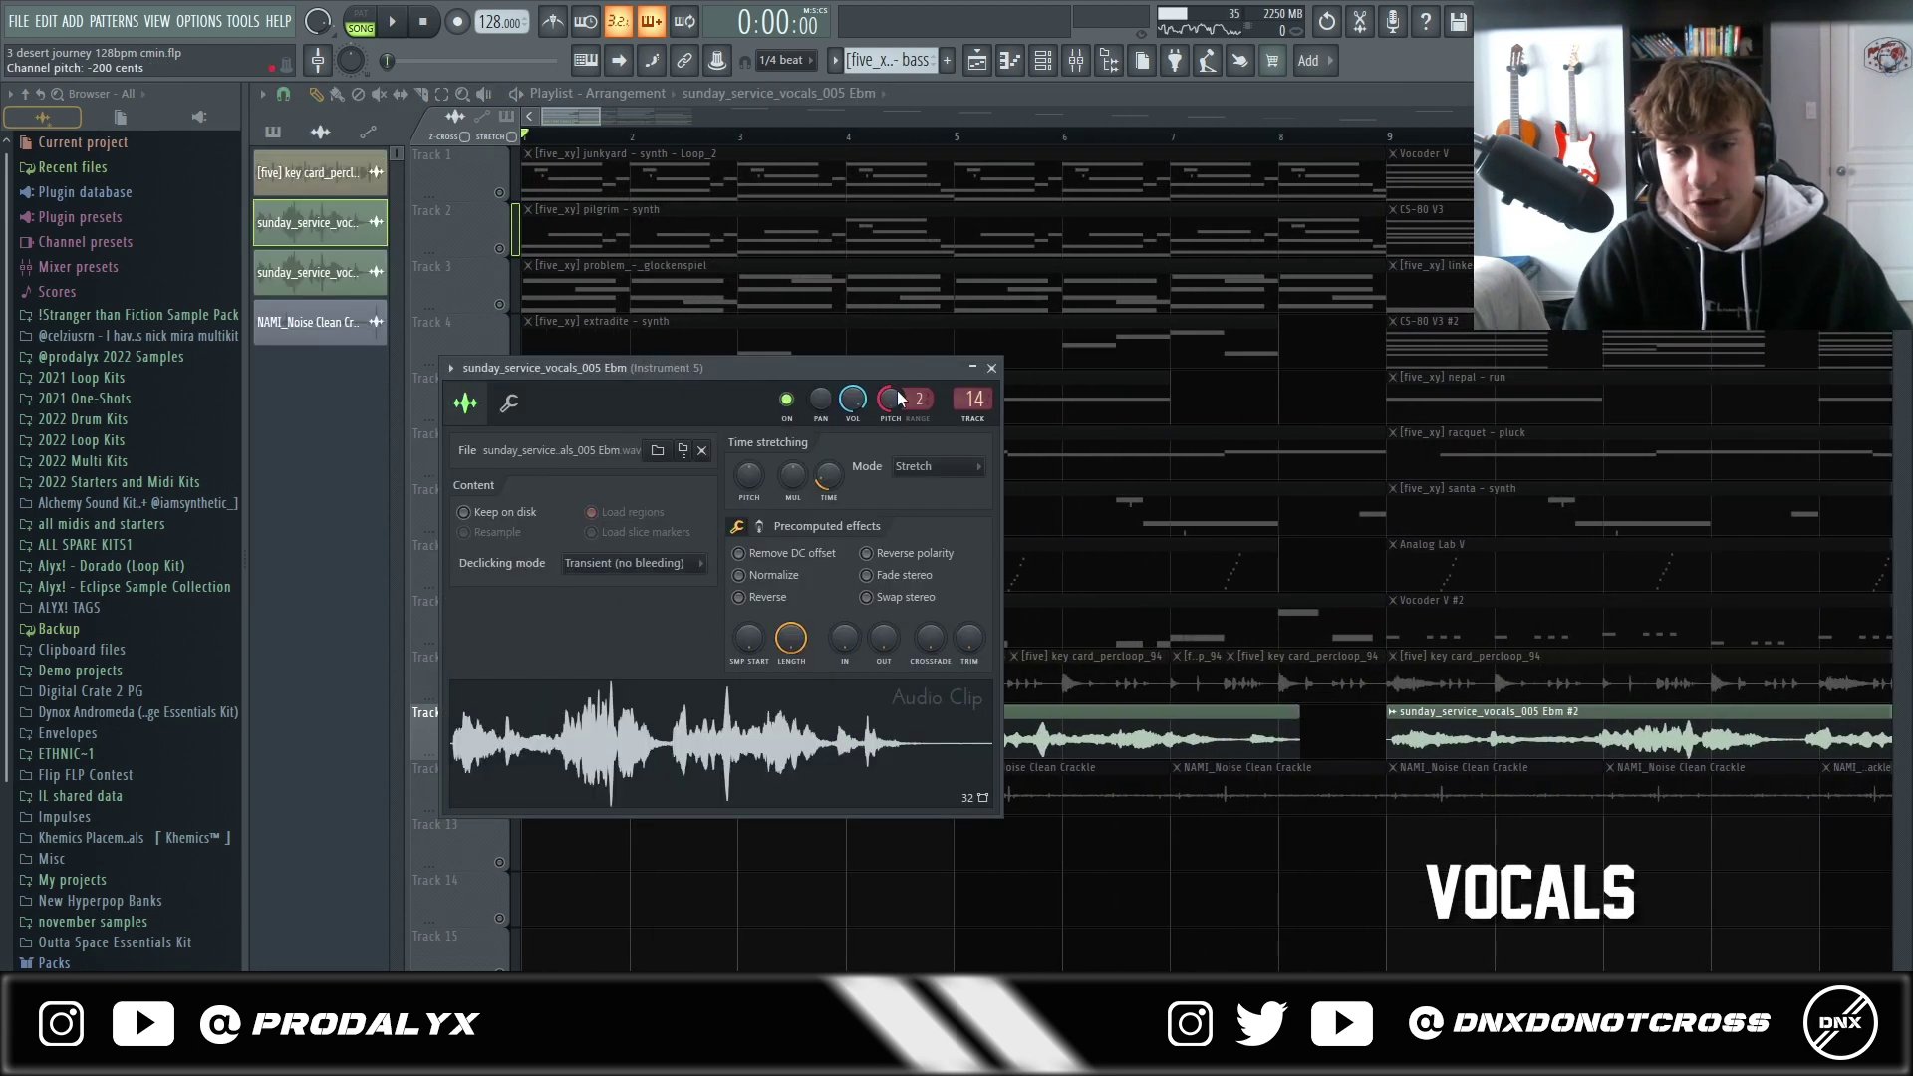
double_click(648, 729)
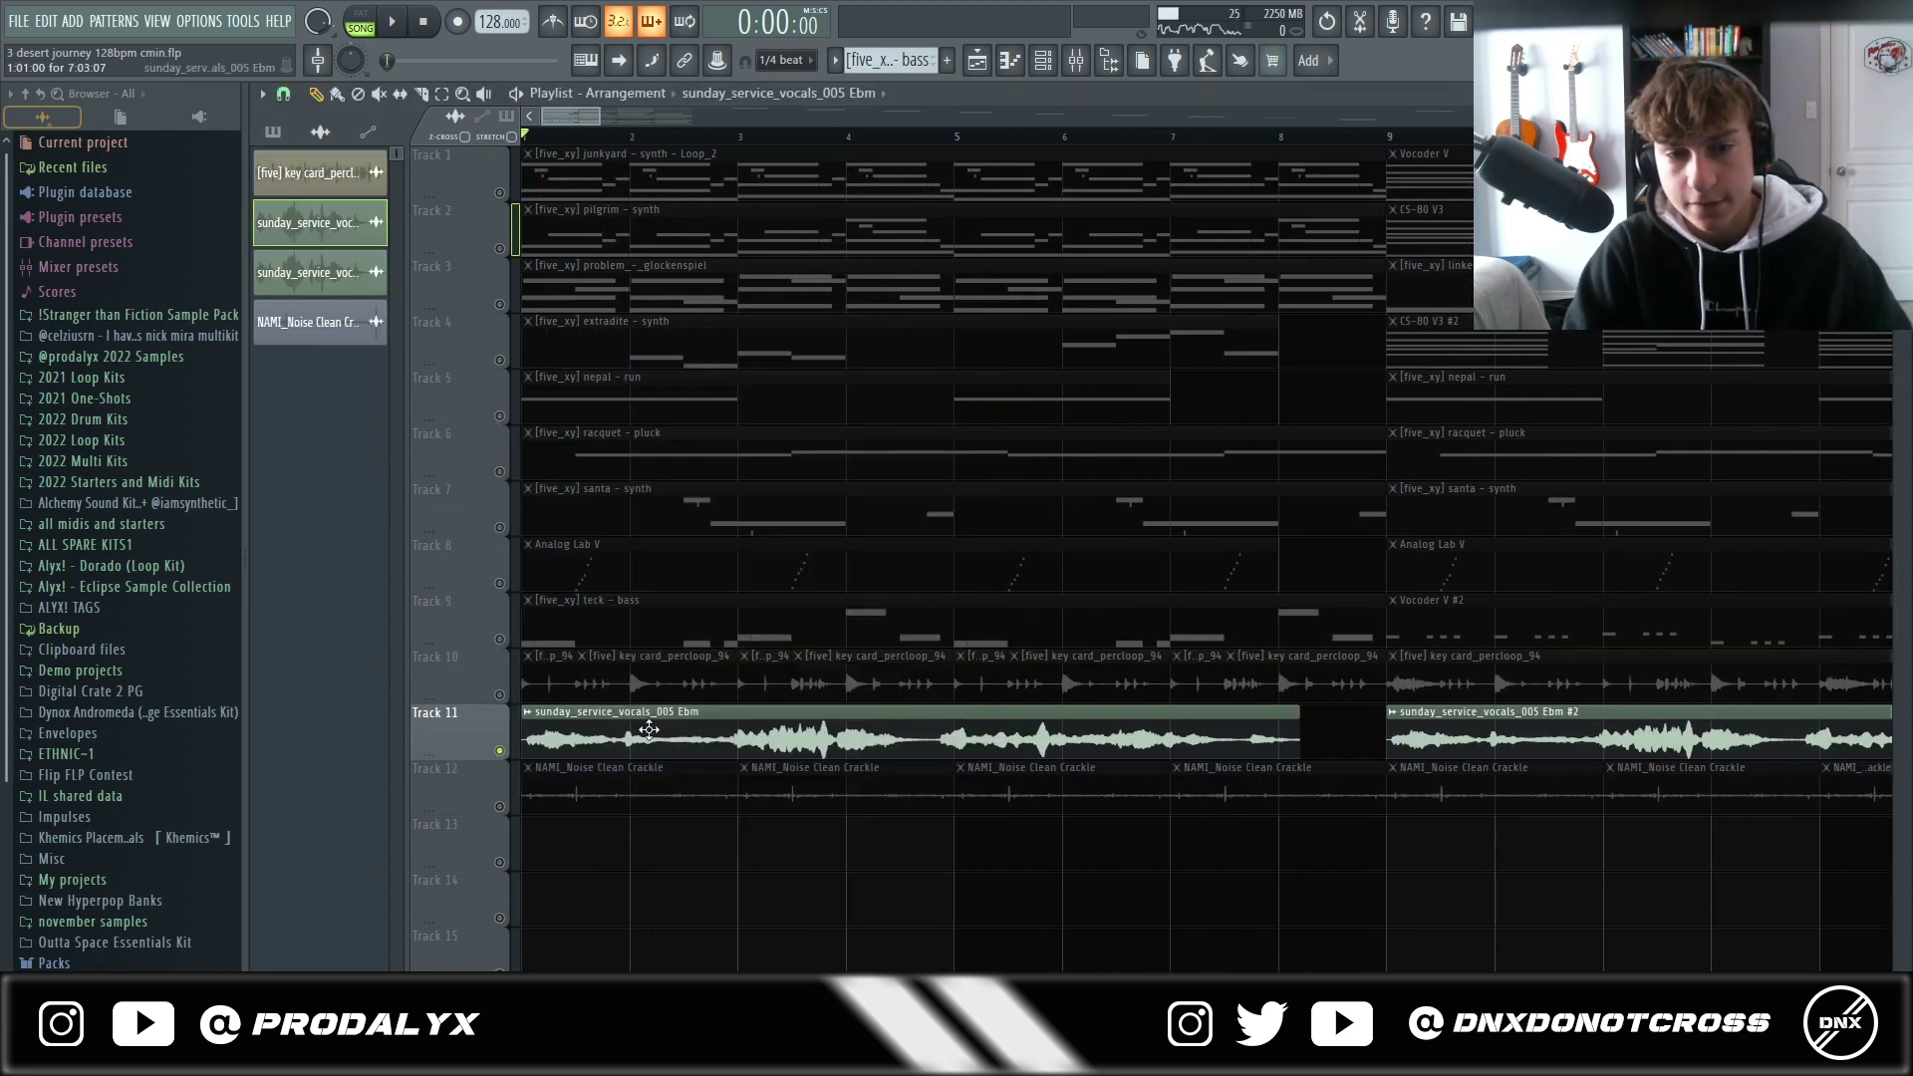
key("space")
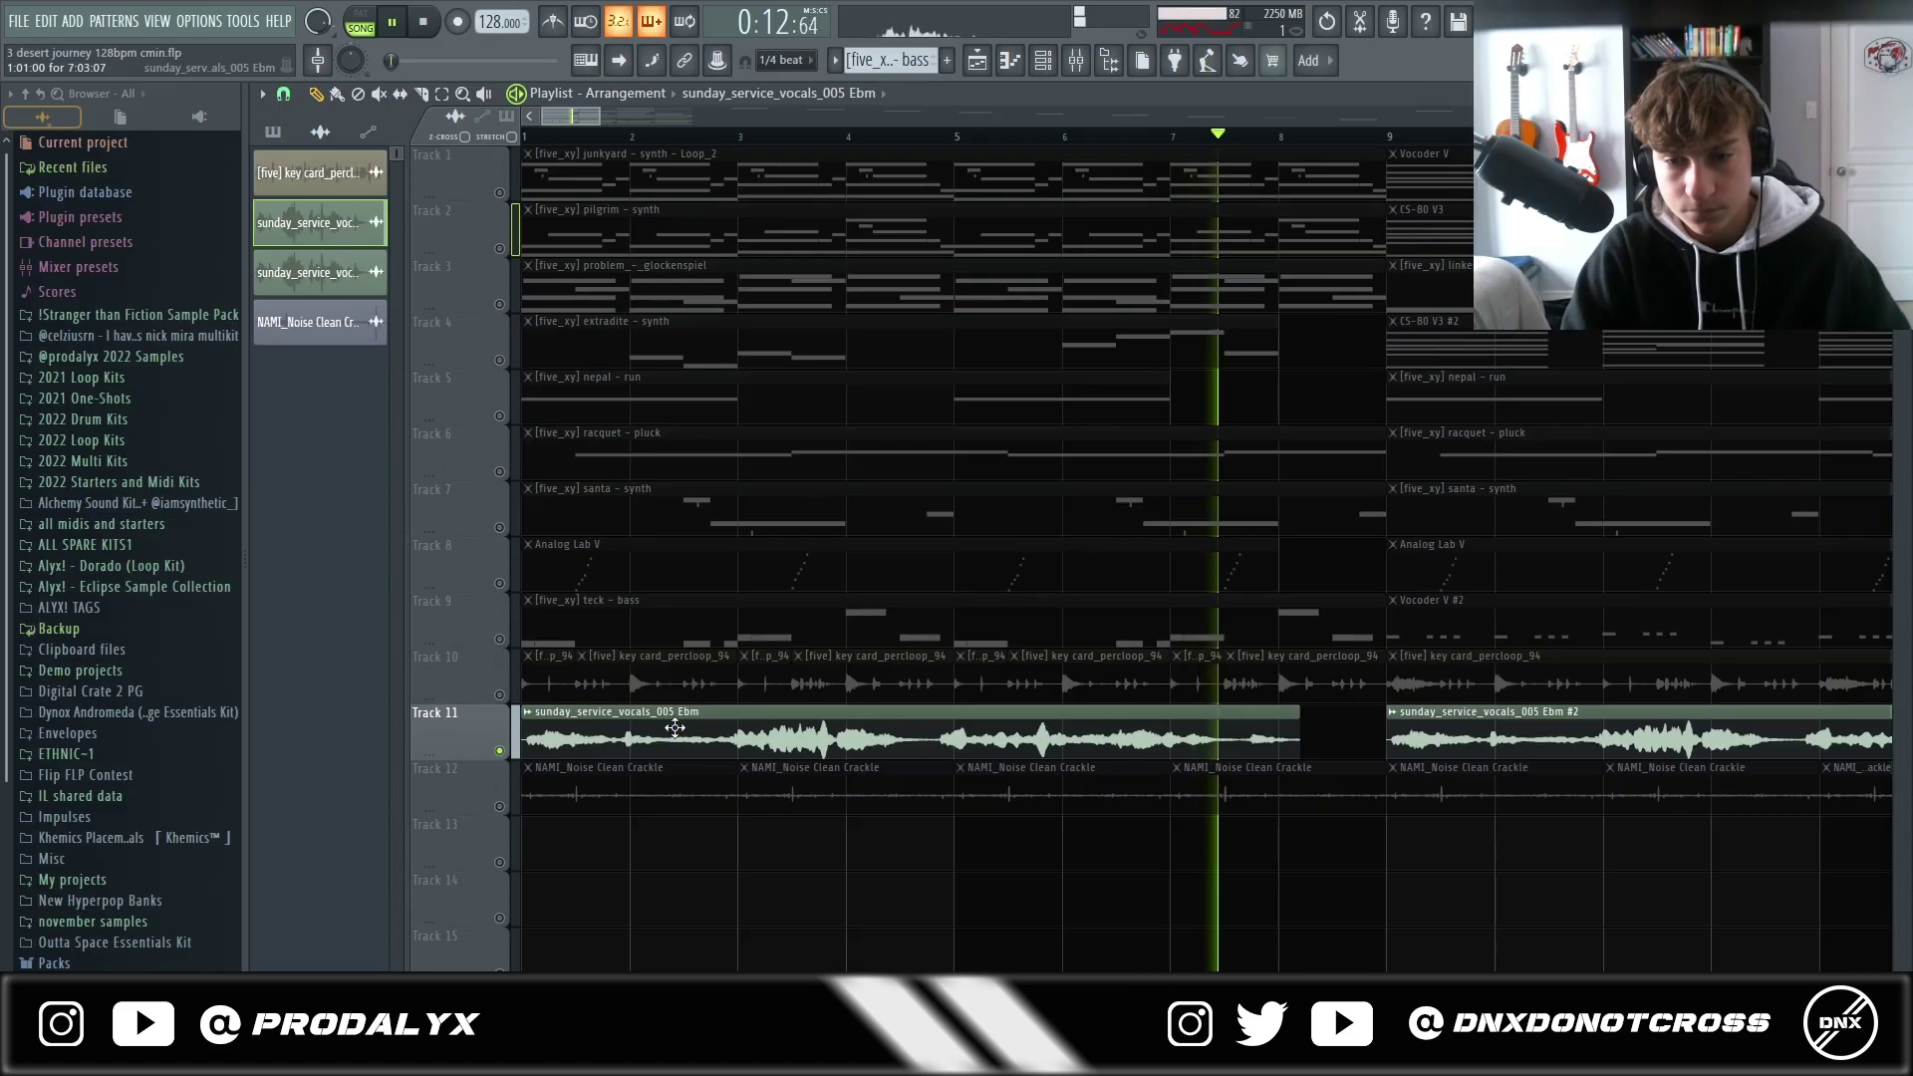
Stop playback and inspect the soothe2 effect on vocal mixer insert 14 (Instrument 5)
key("space")
left_click(1076, 61)
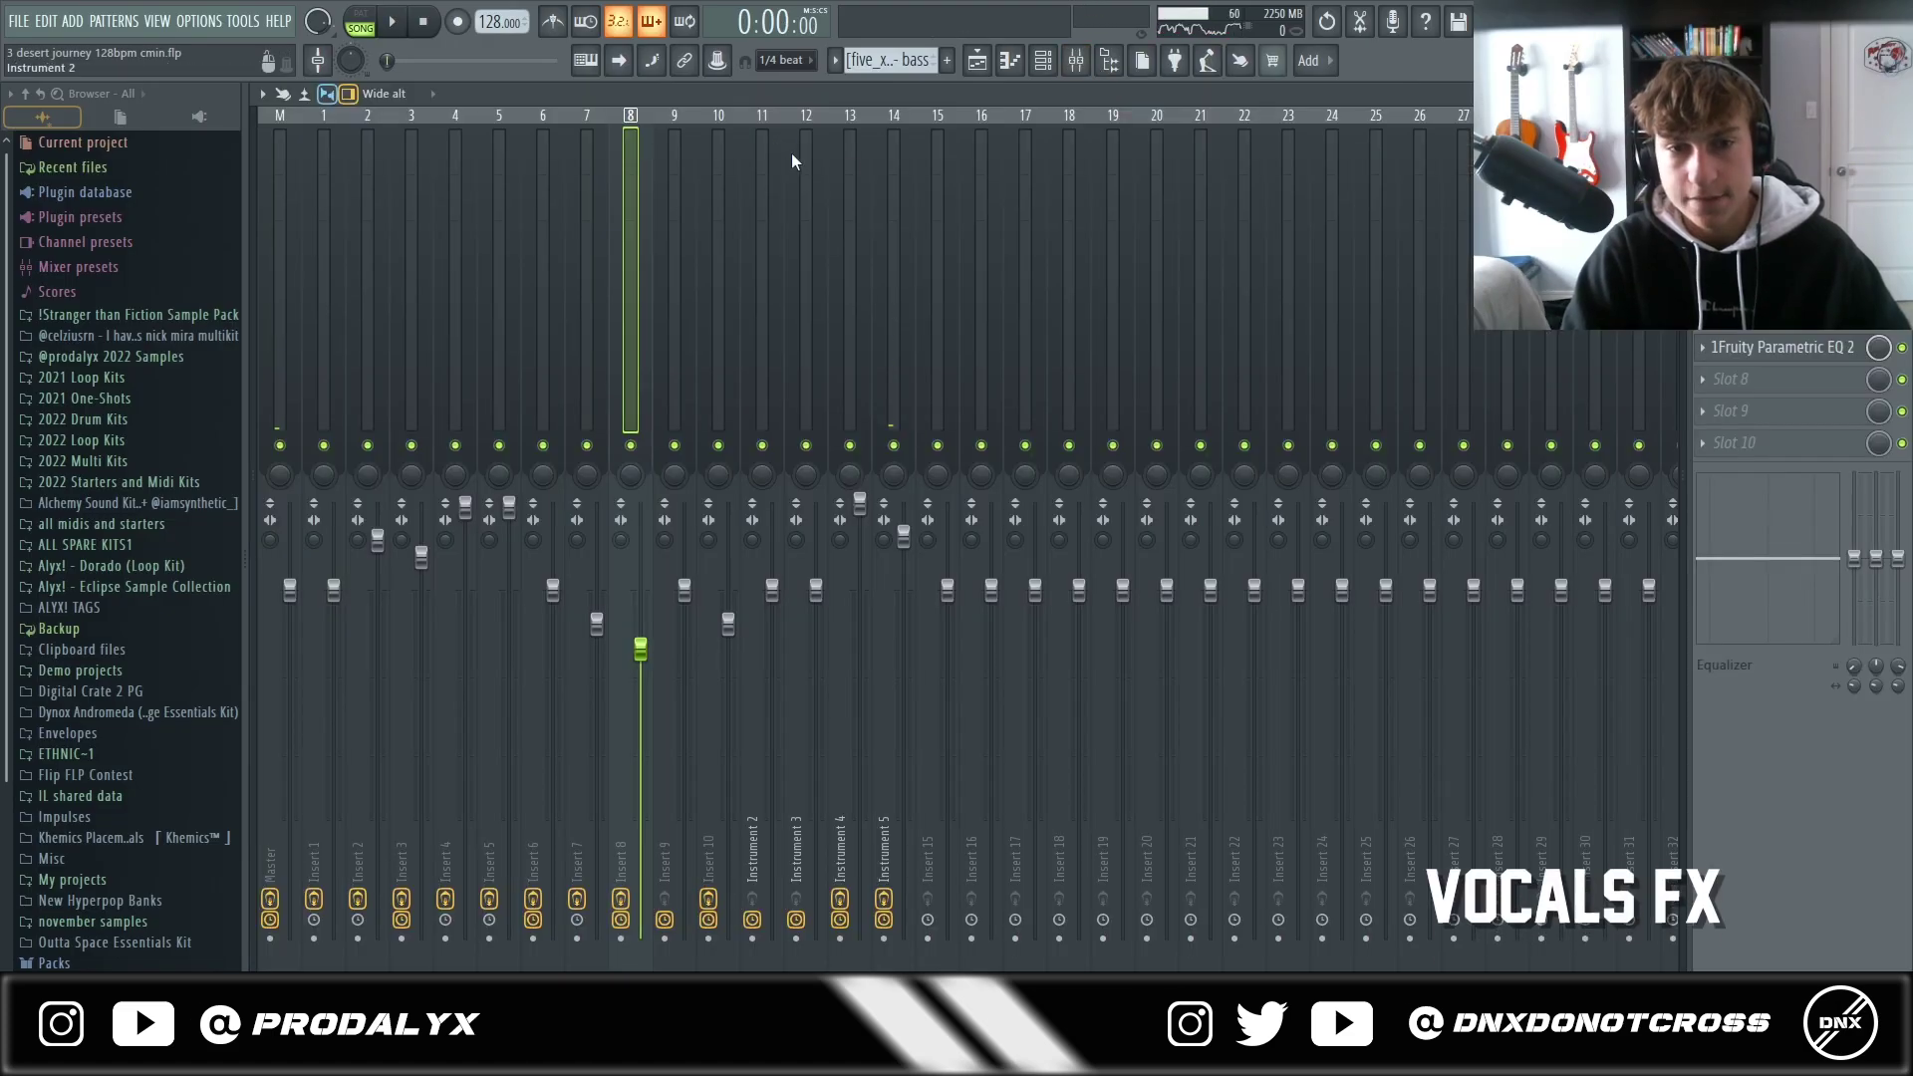
left_click(894, 169)
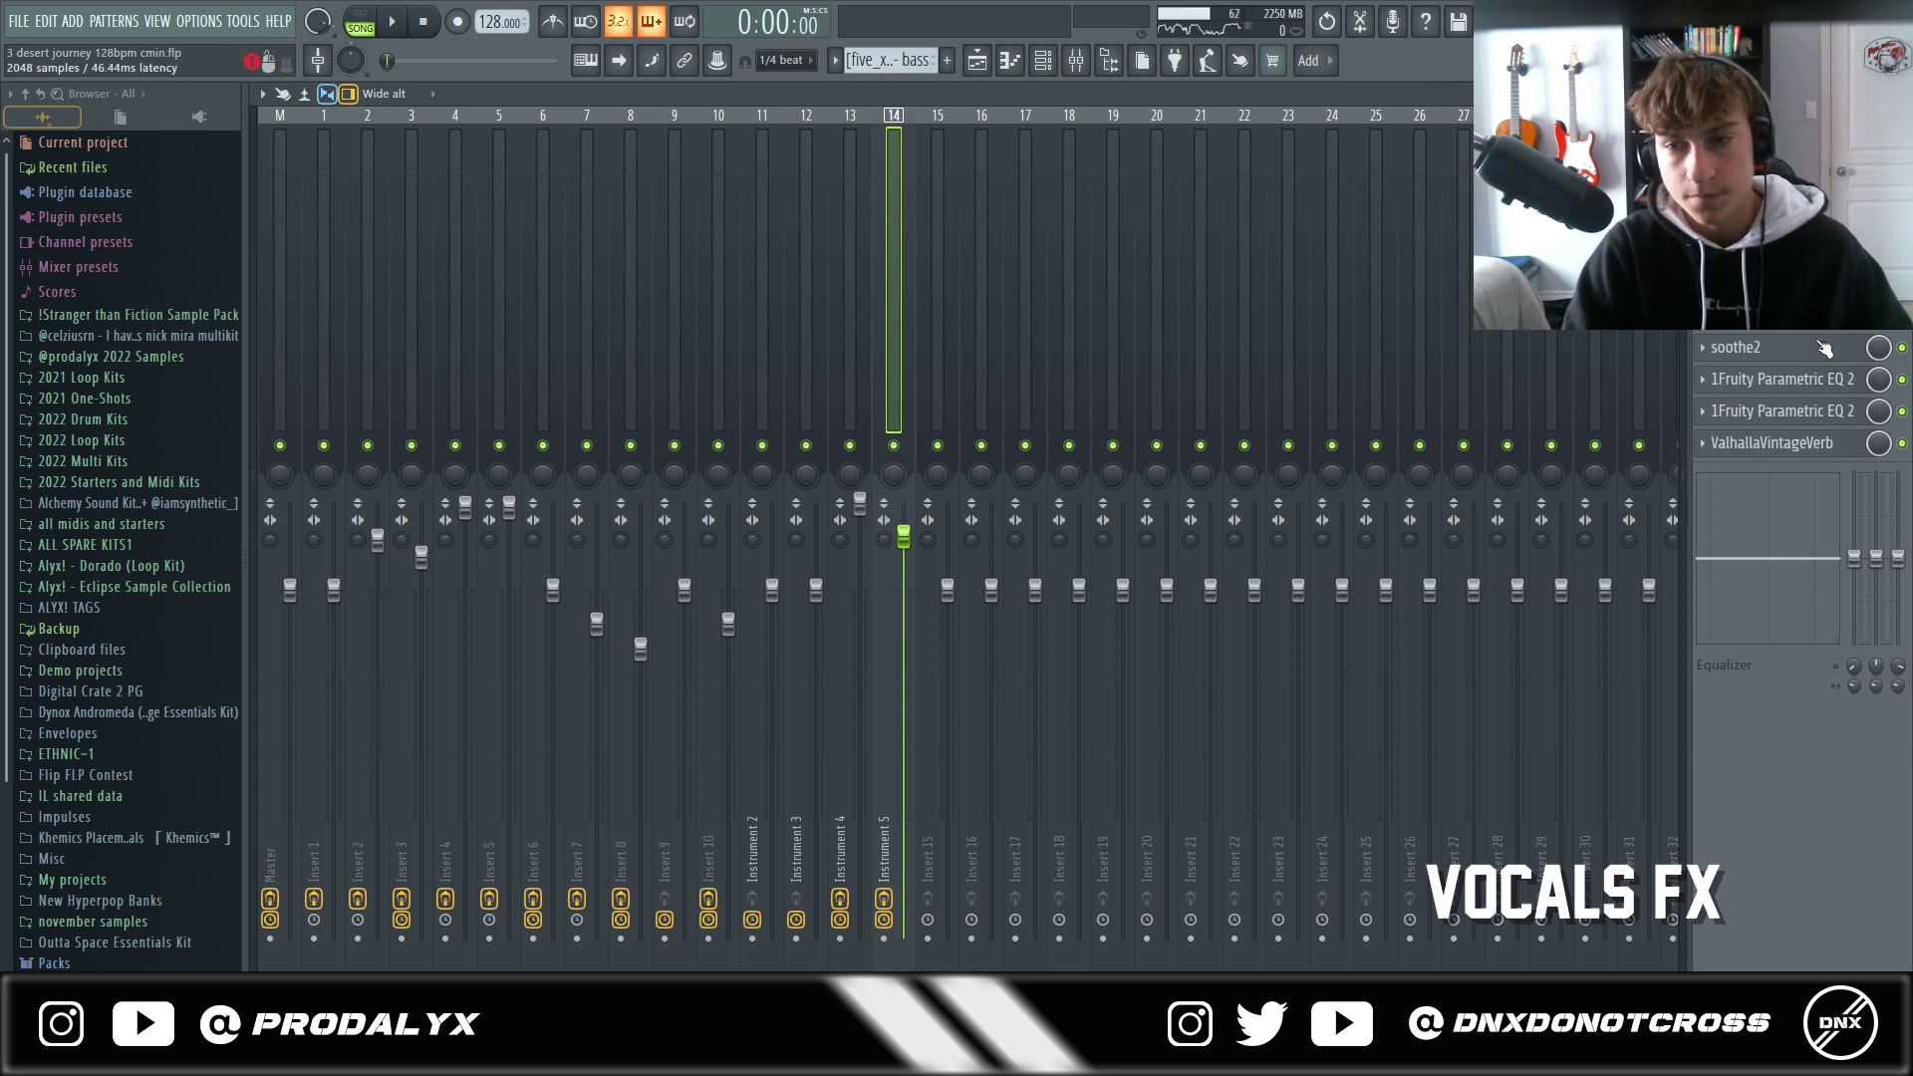
left_click(1781, 349)
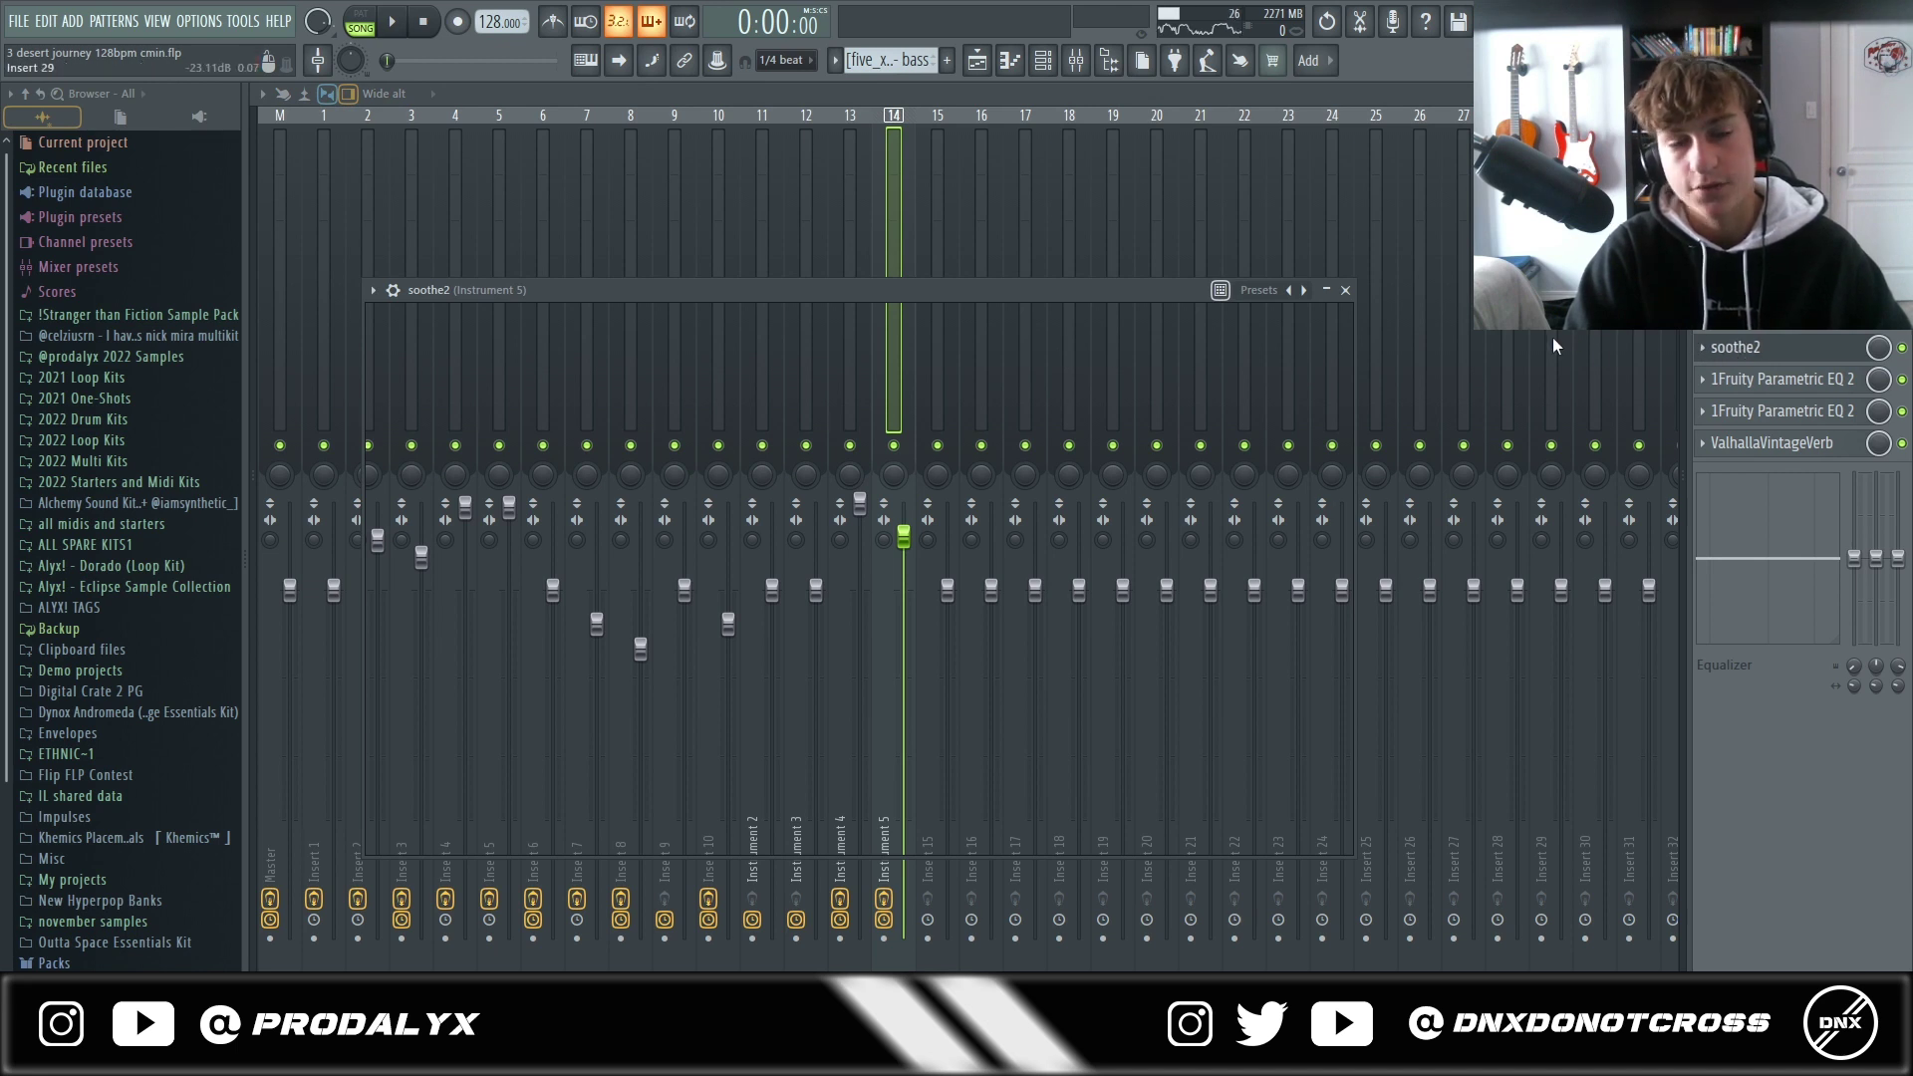
left_click(1735, 349)
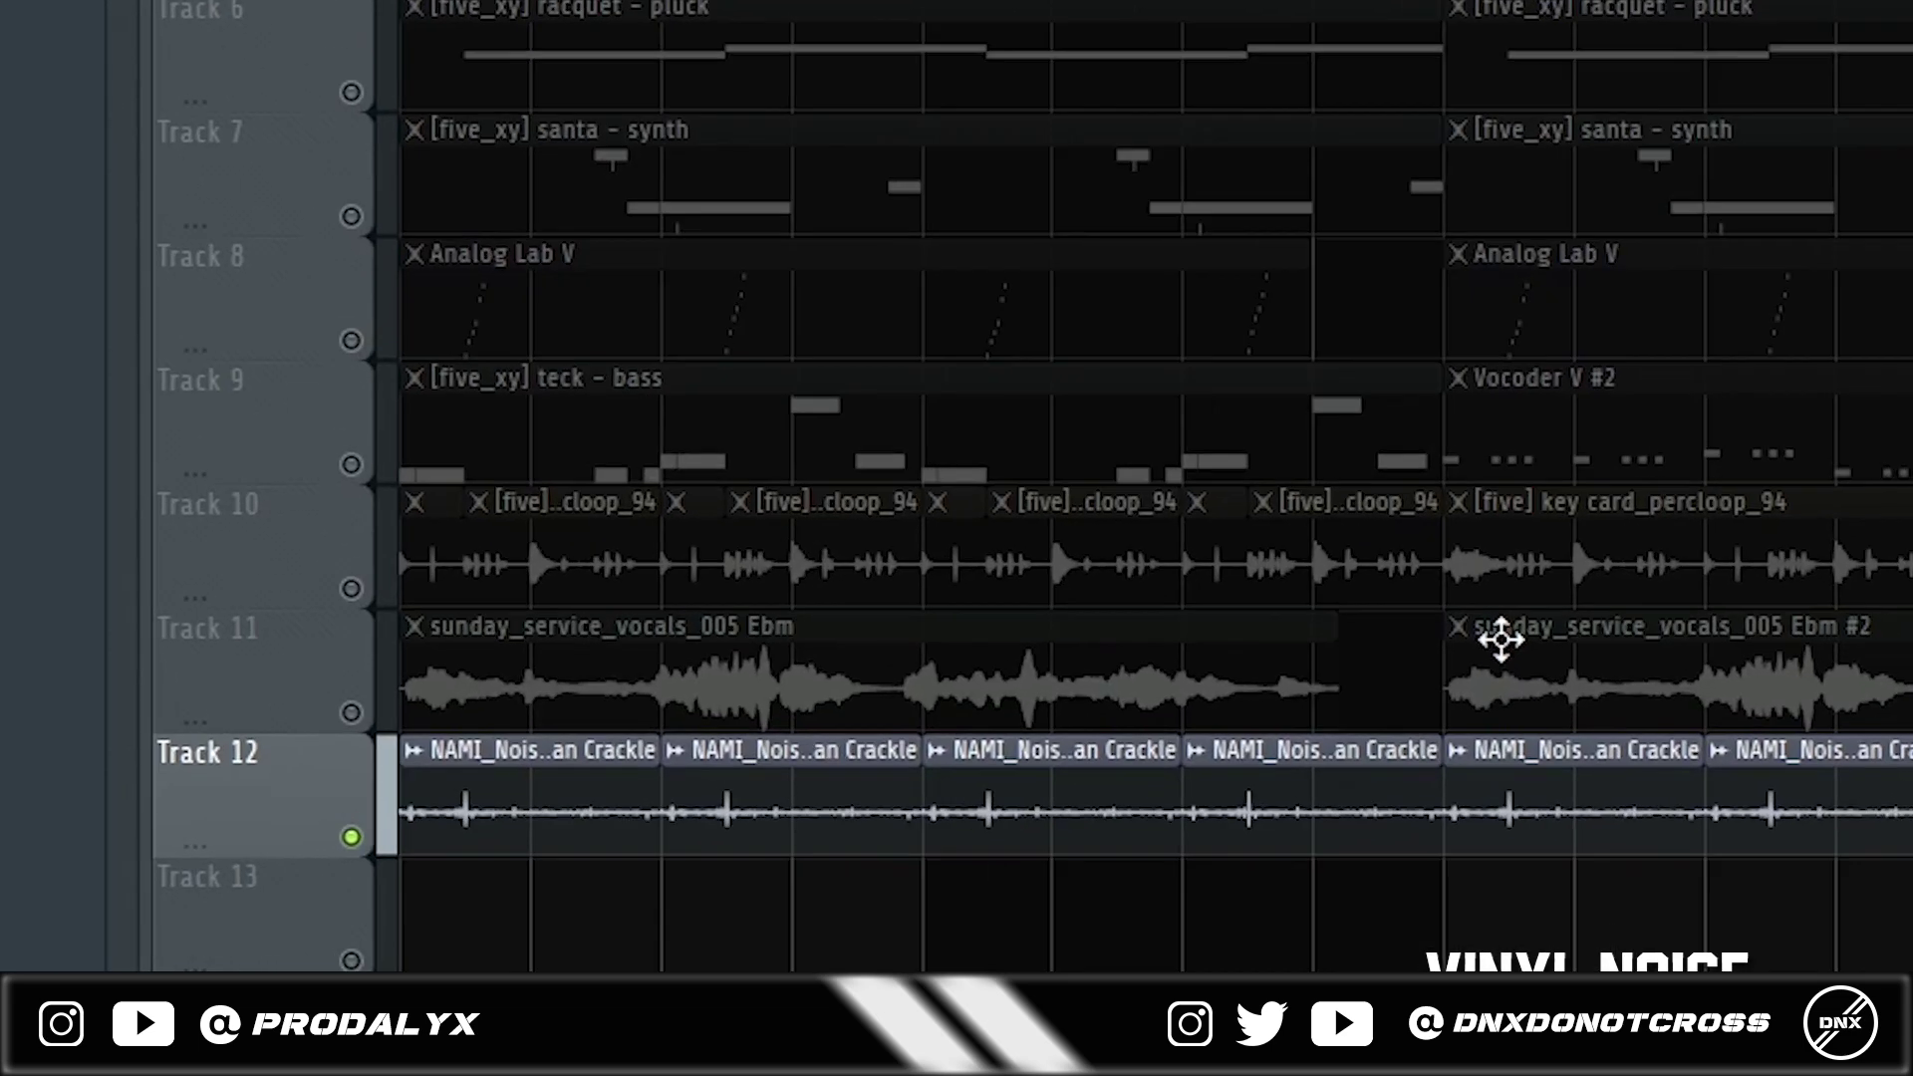
key("space")
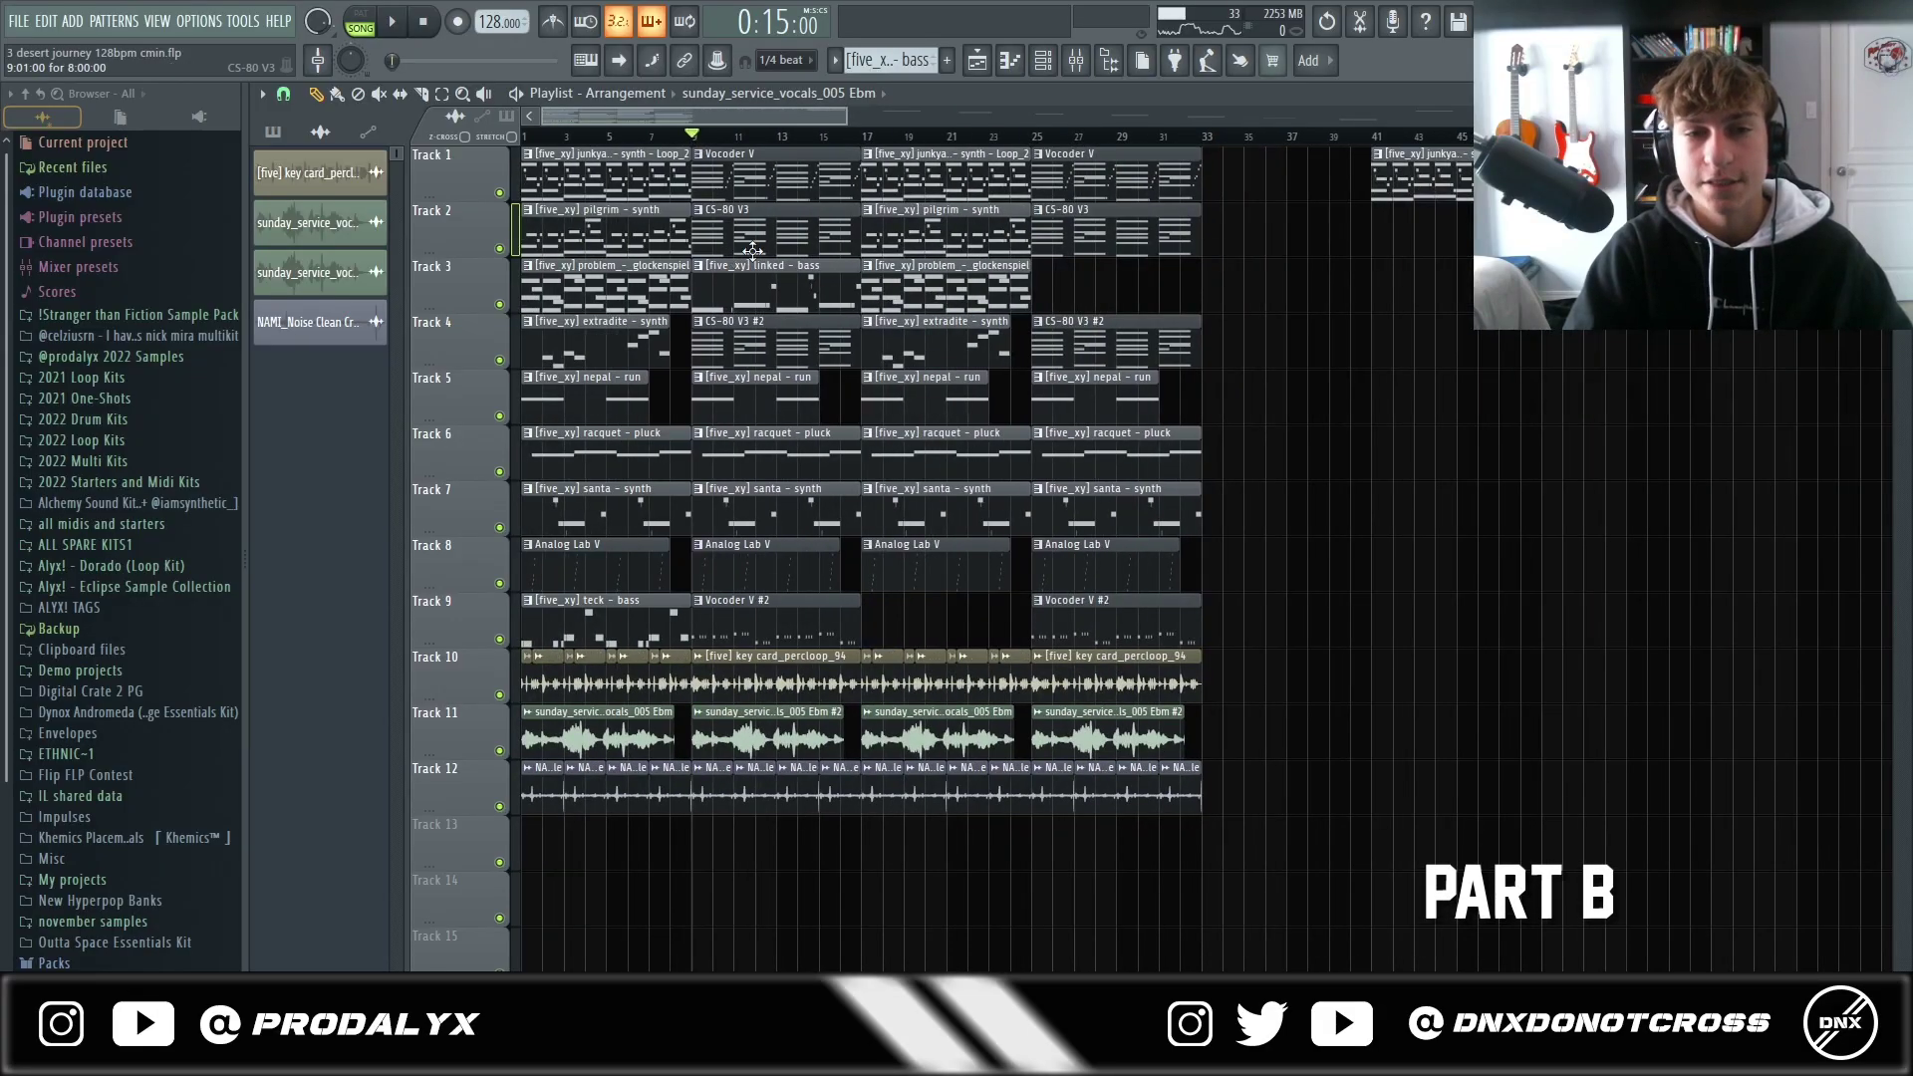
scroll(752, 249, "up", 4)
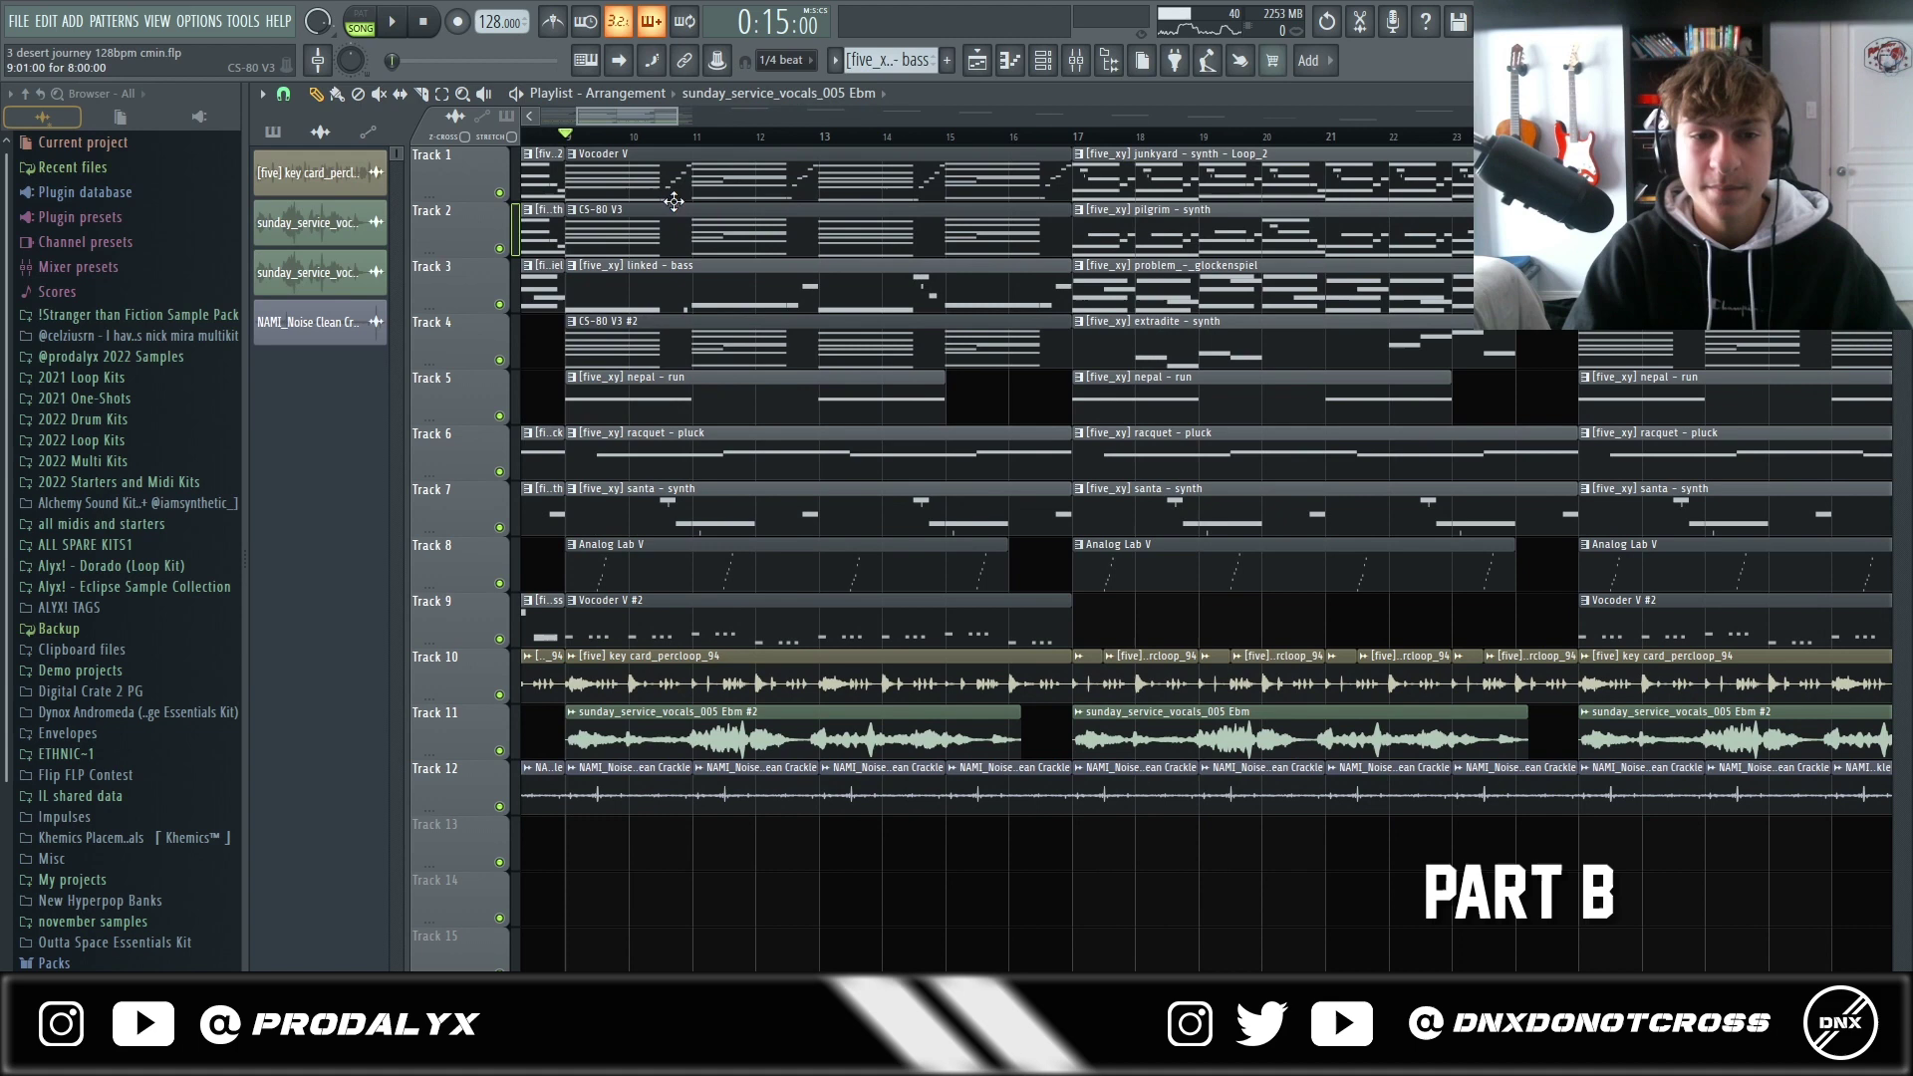
scroll(685, 183, "up", 3)
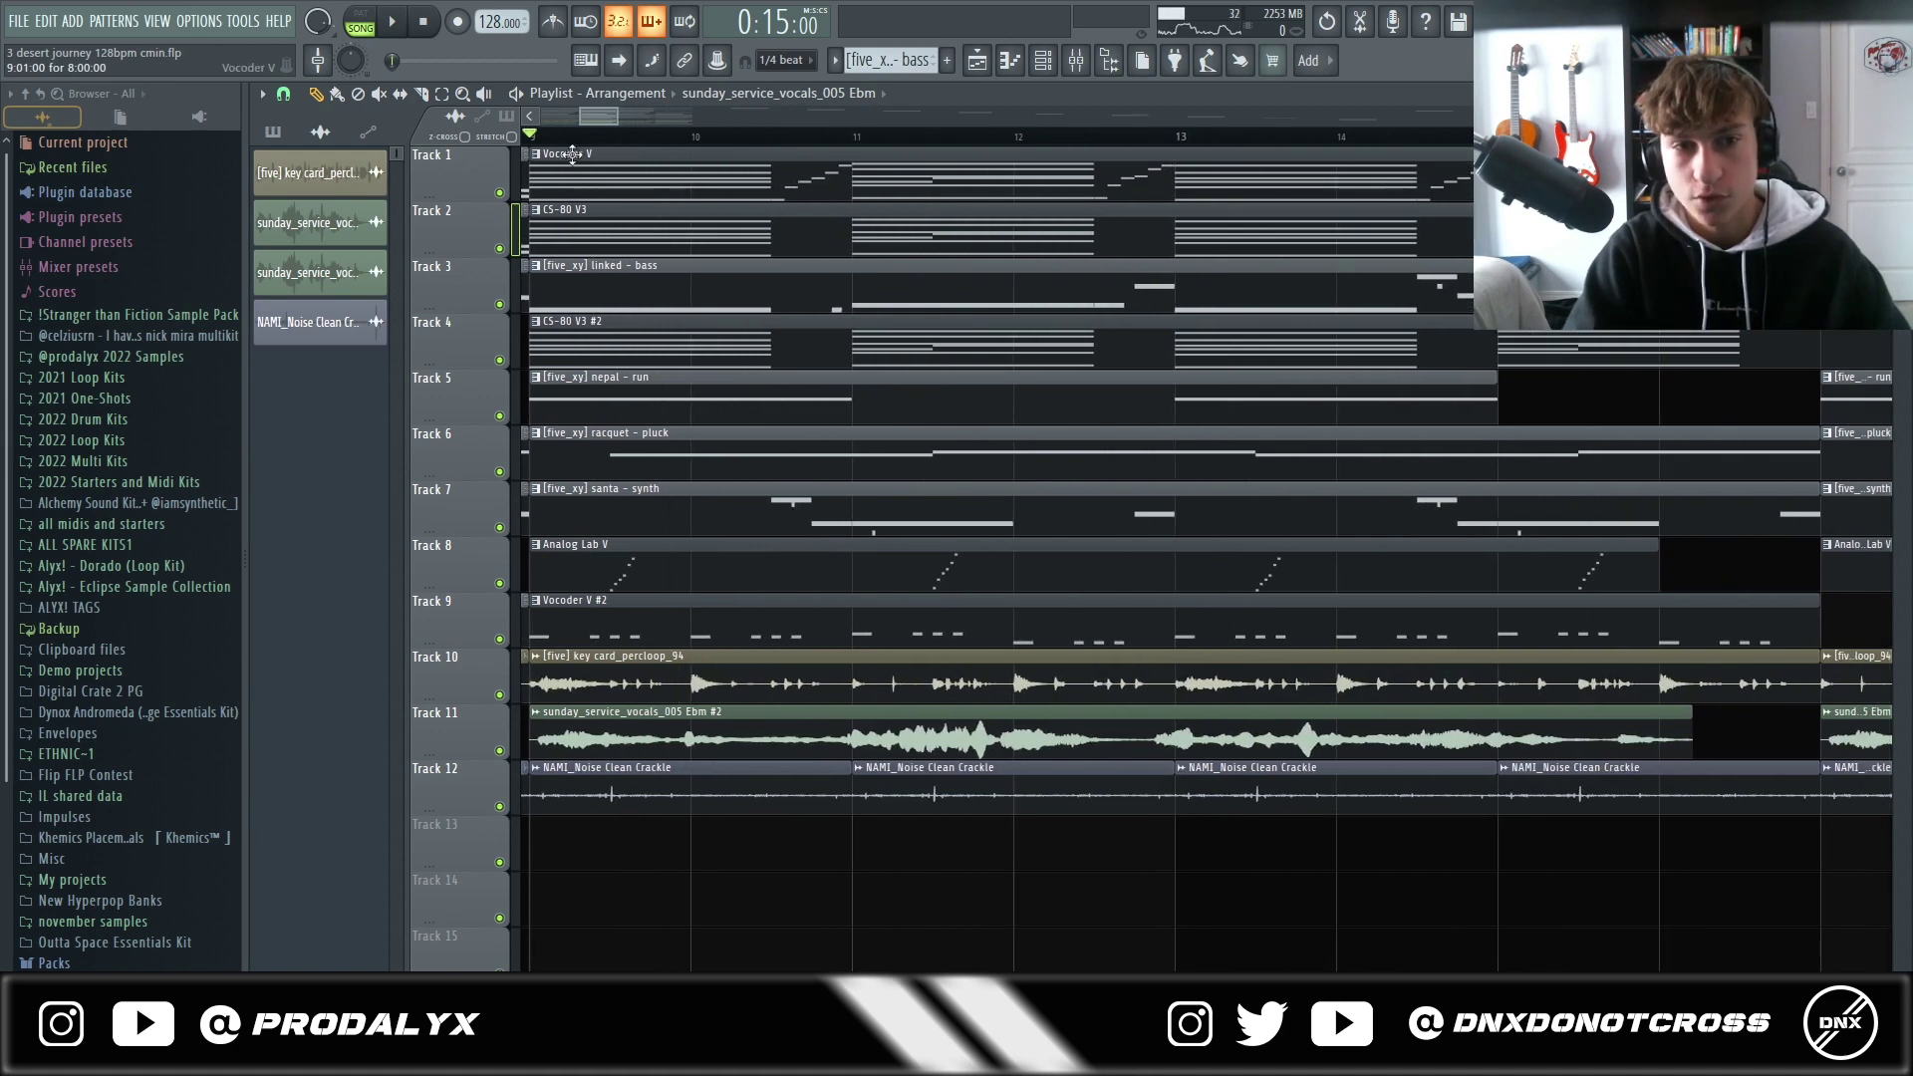
double_click(536, 191)
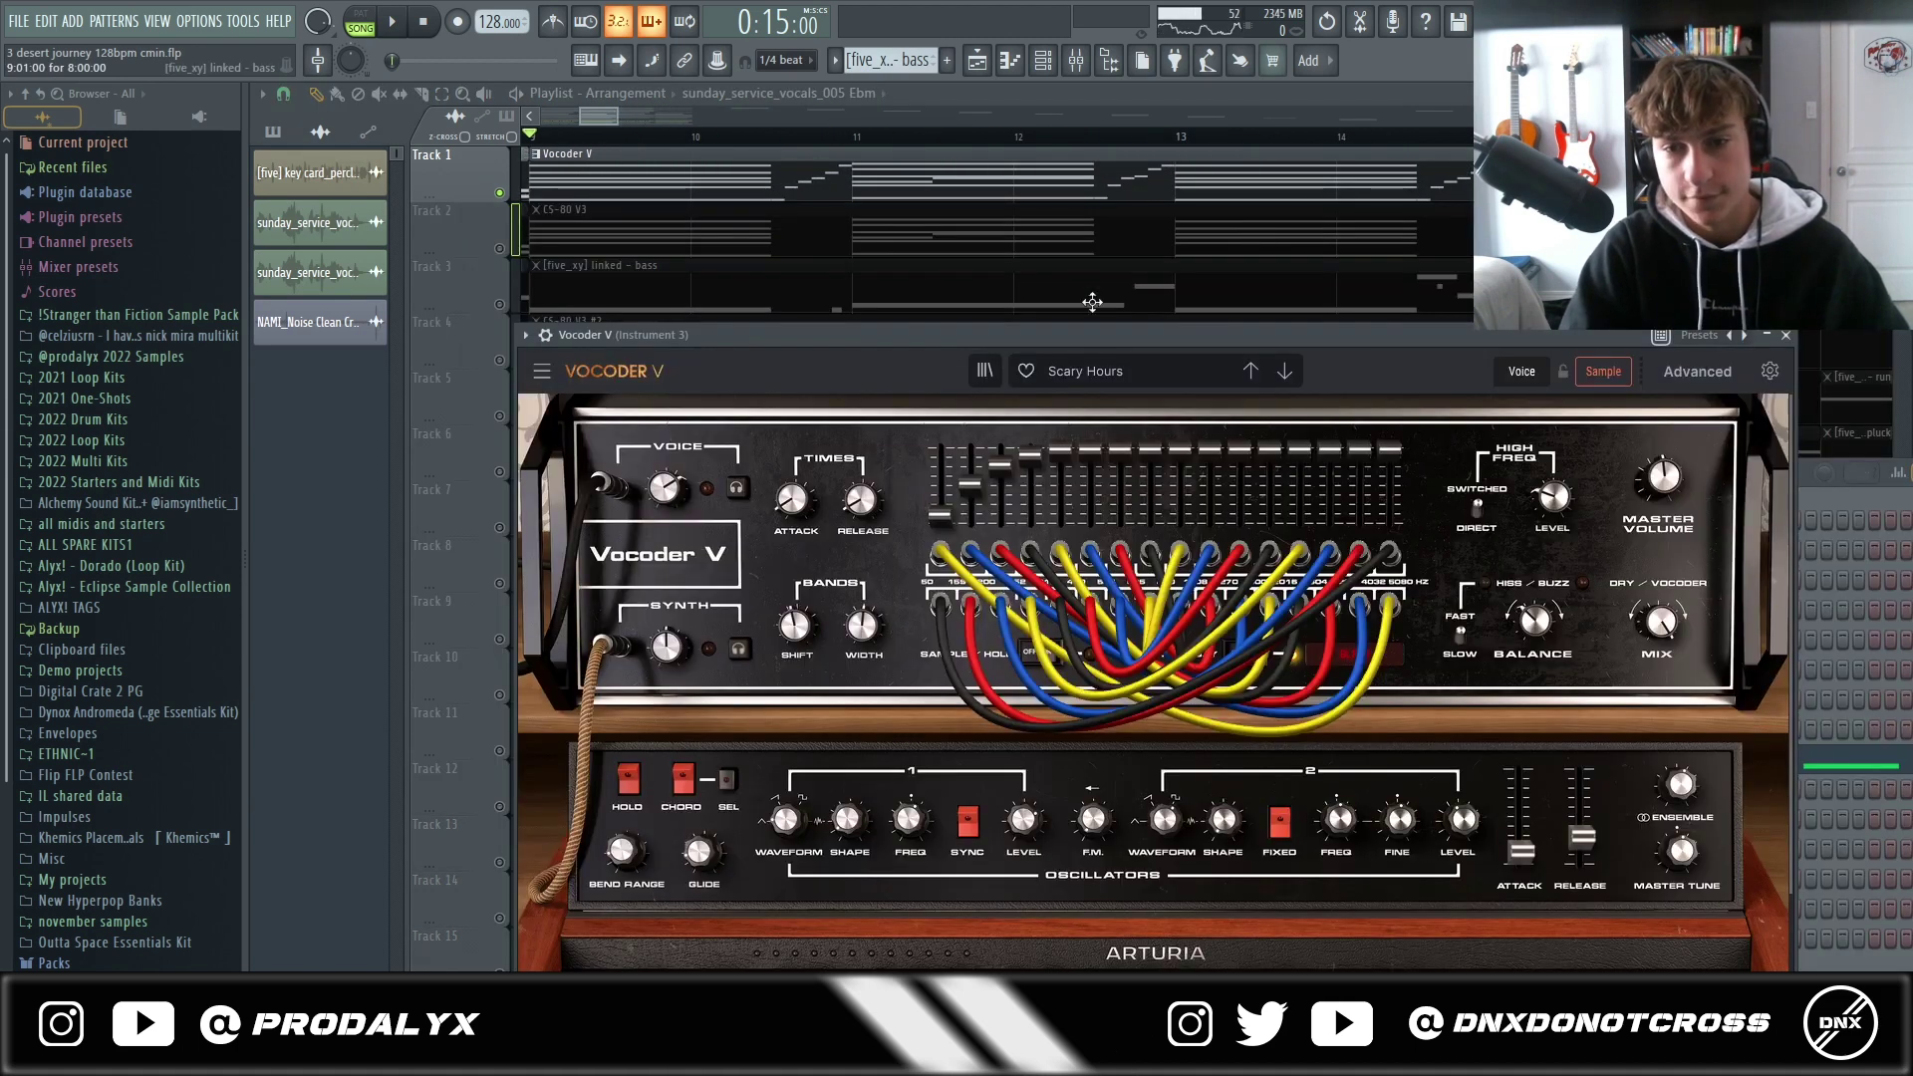
left_click(1788, 335)
key("space")
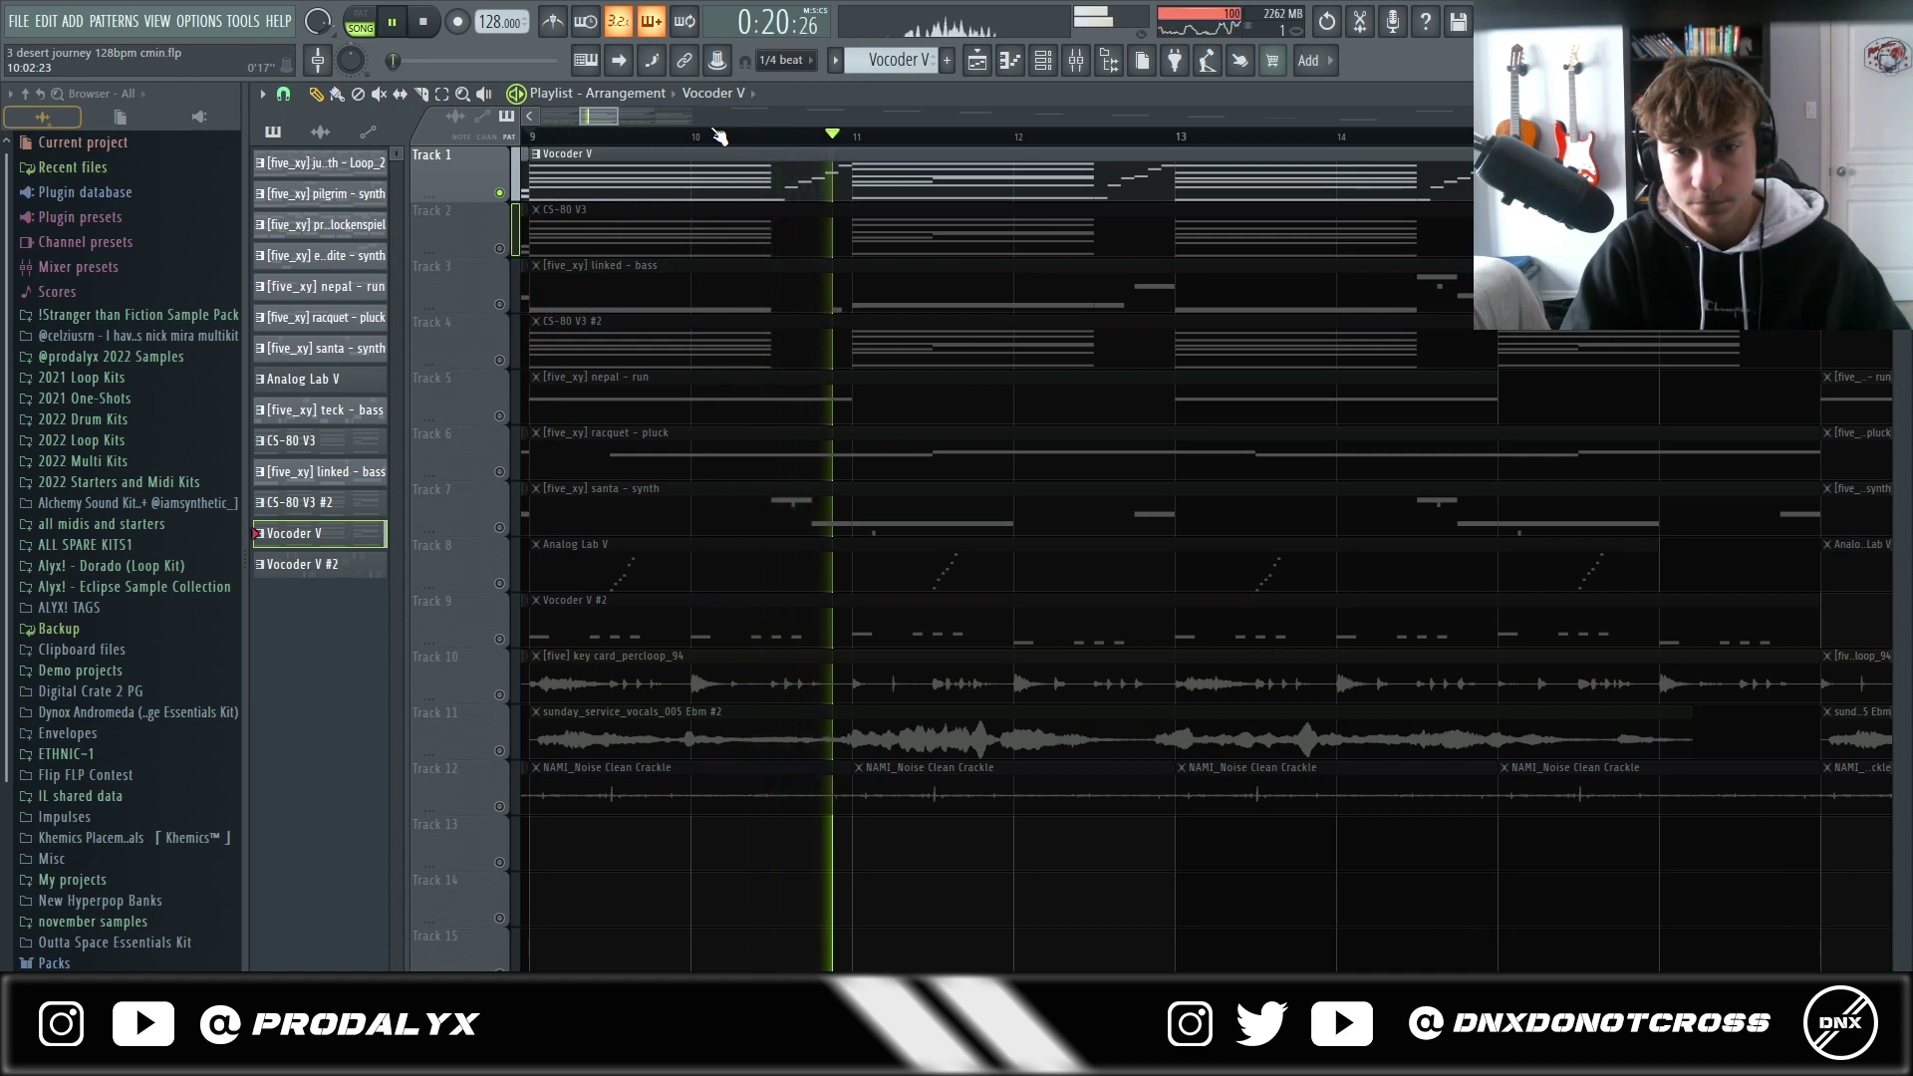
key("space")
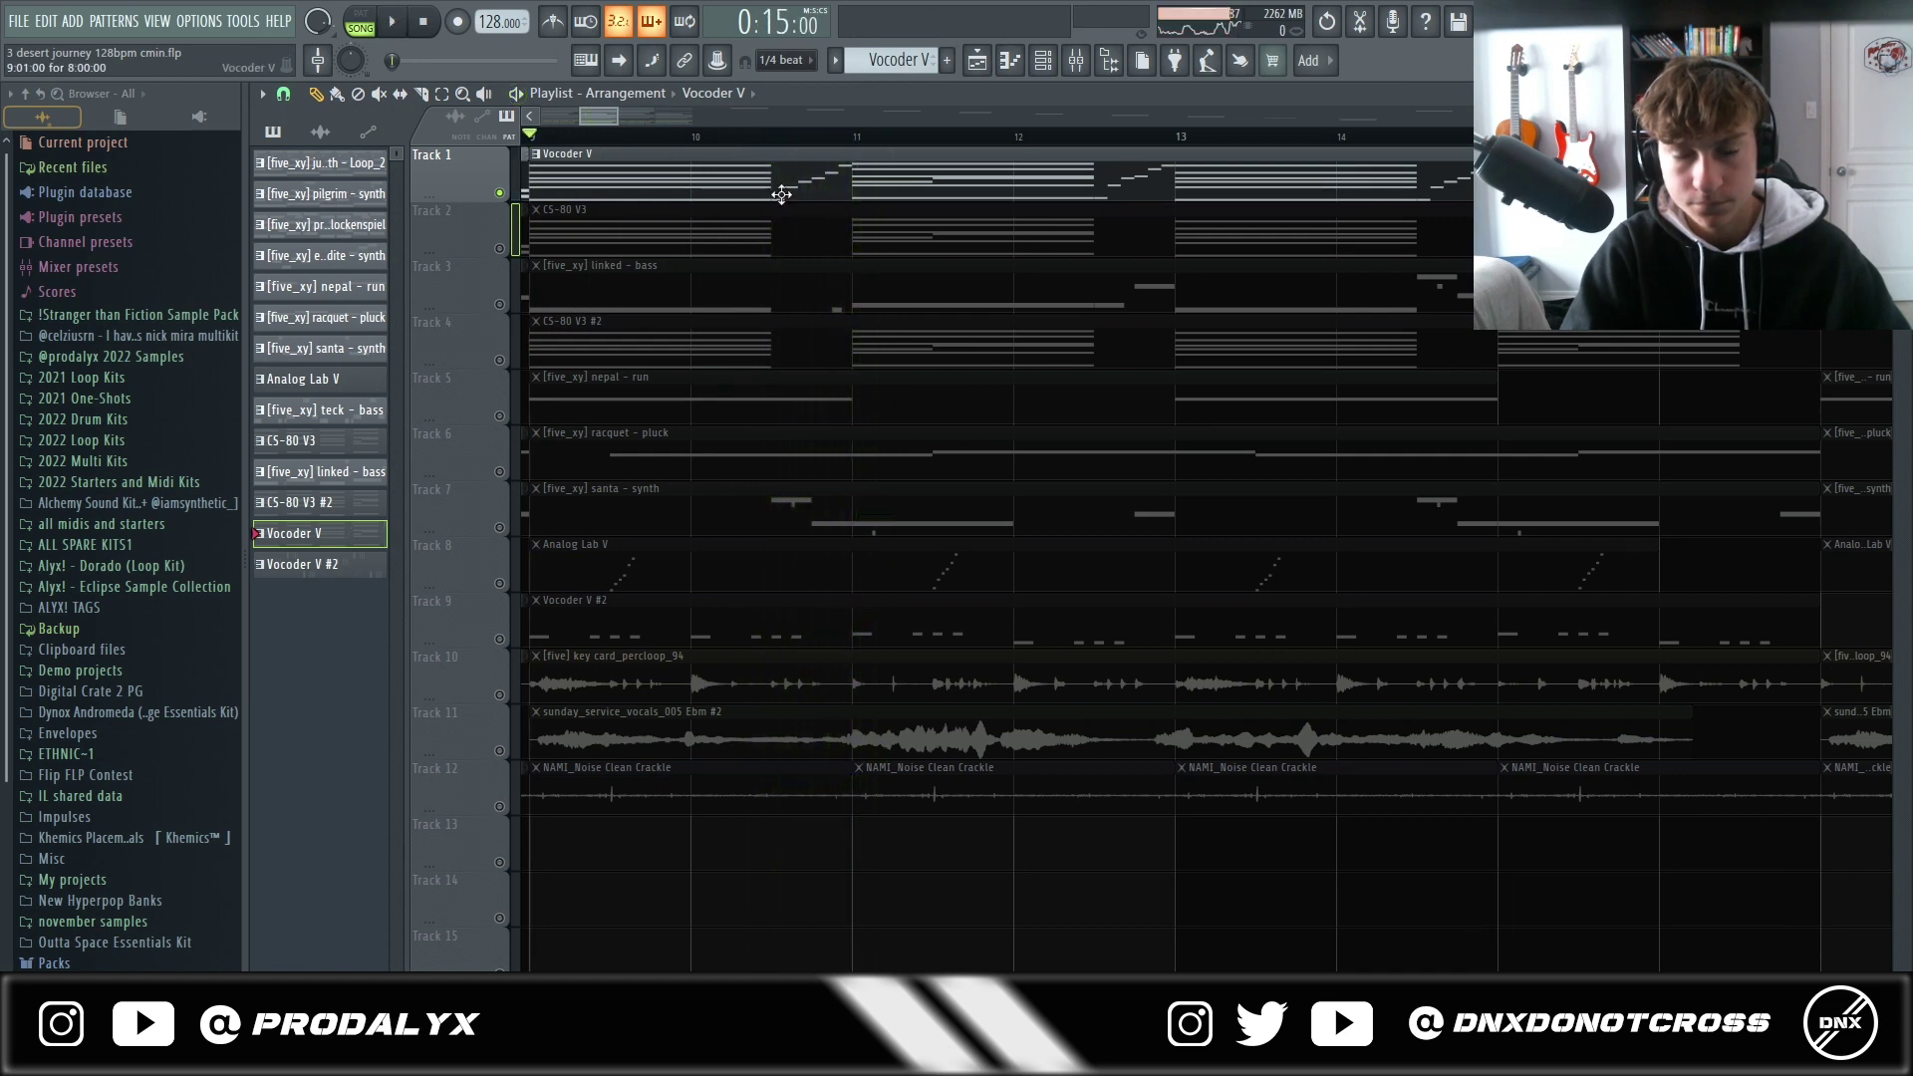
Open the Vocoder V chord notes and move the F#5 note up an octave
double_click(800, 185)
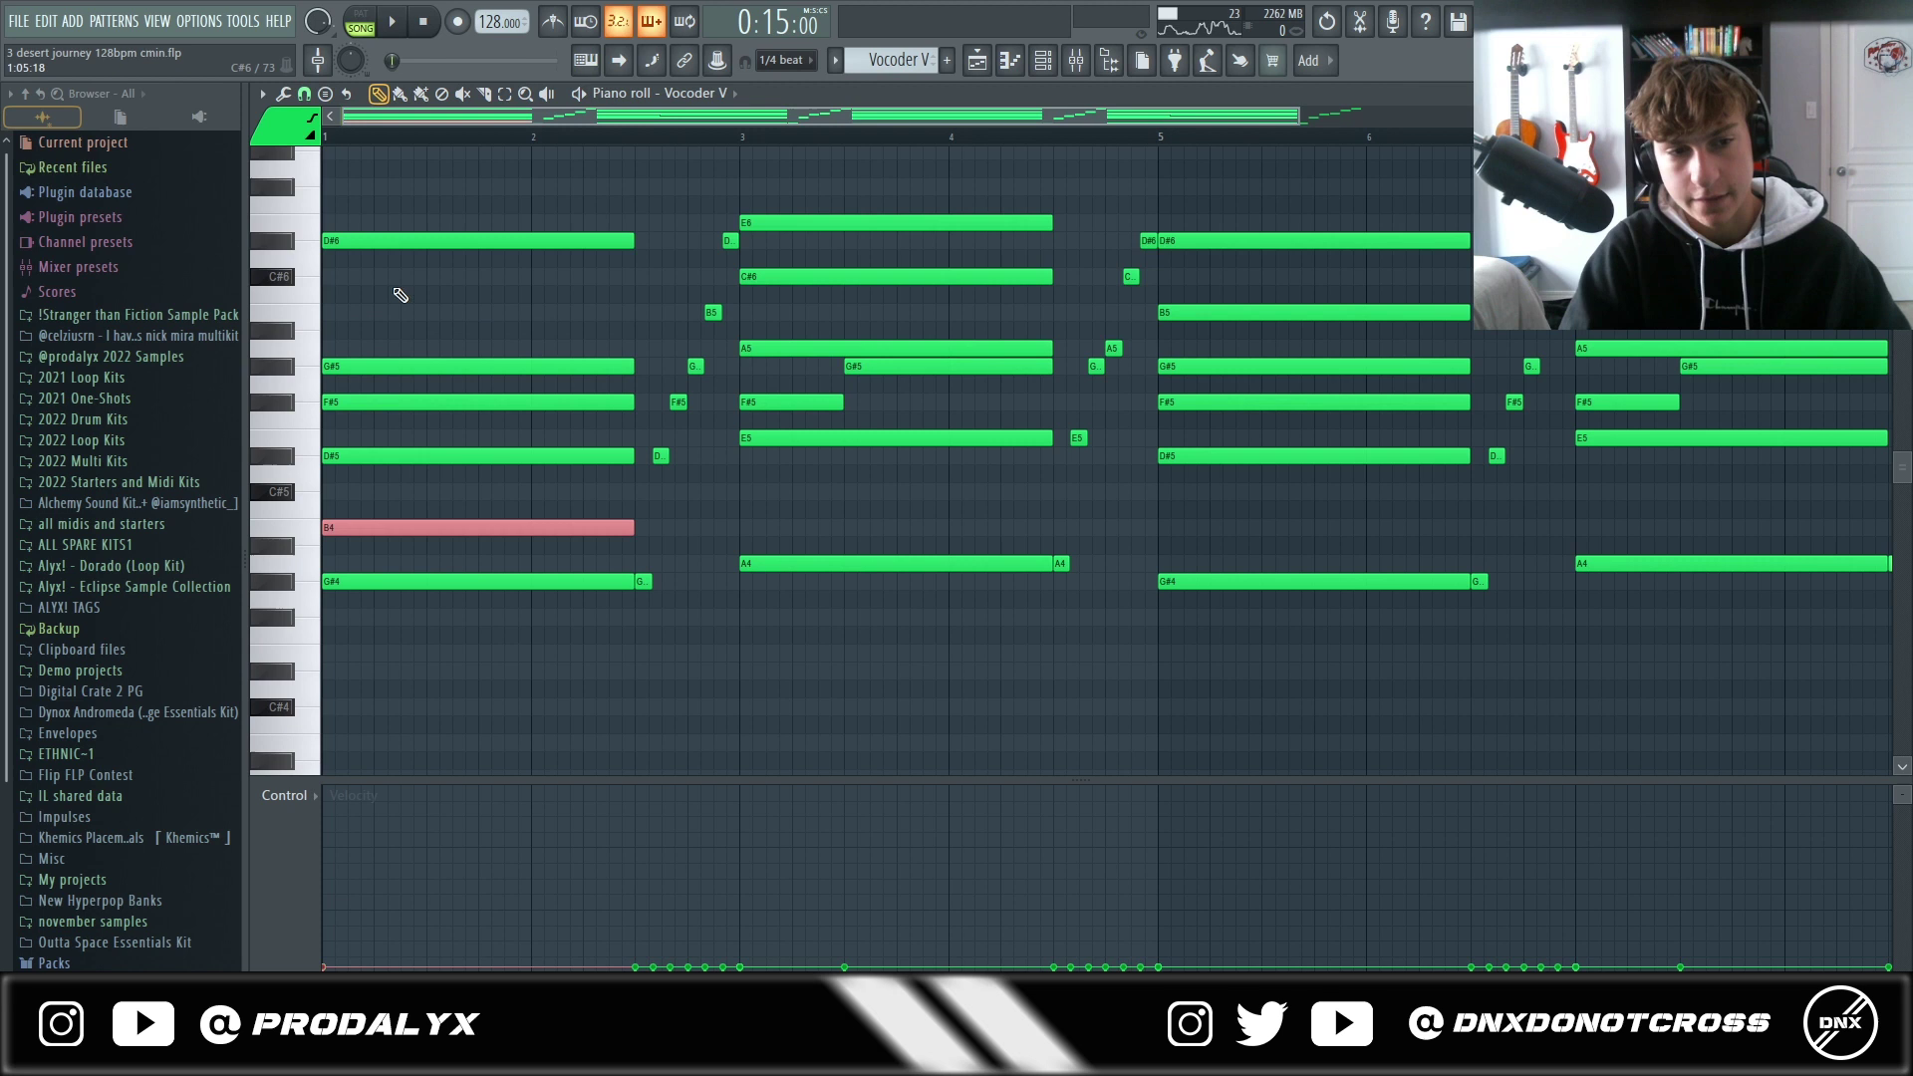
scroll(361, 439, "up", 3)
left_click_drag(362, 432, 417, 582)
left_click(363, 402)
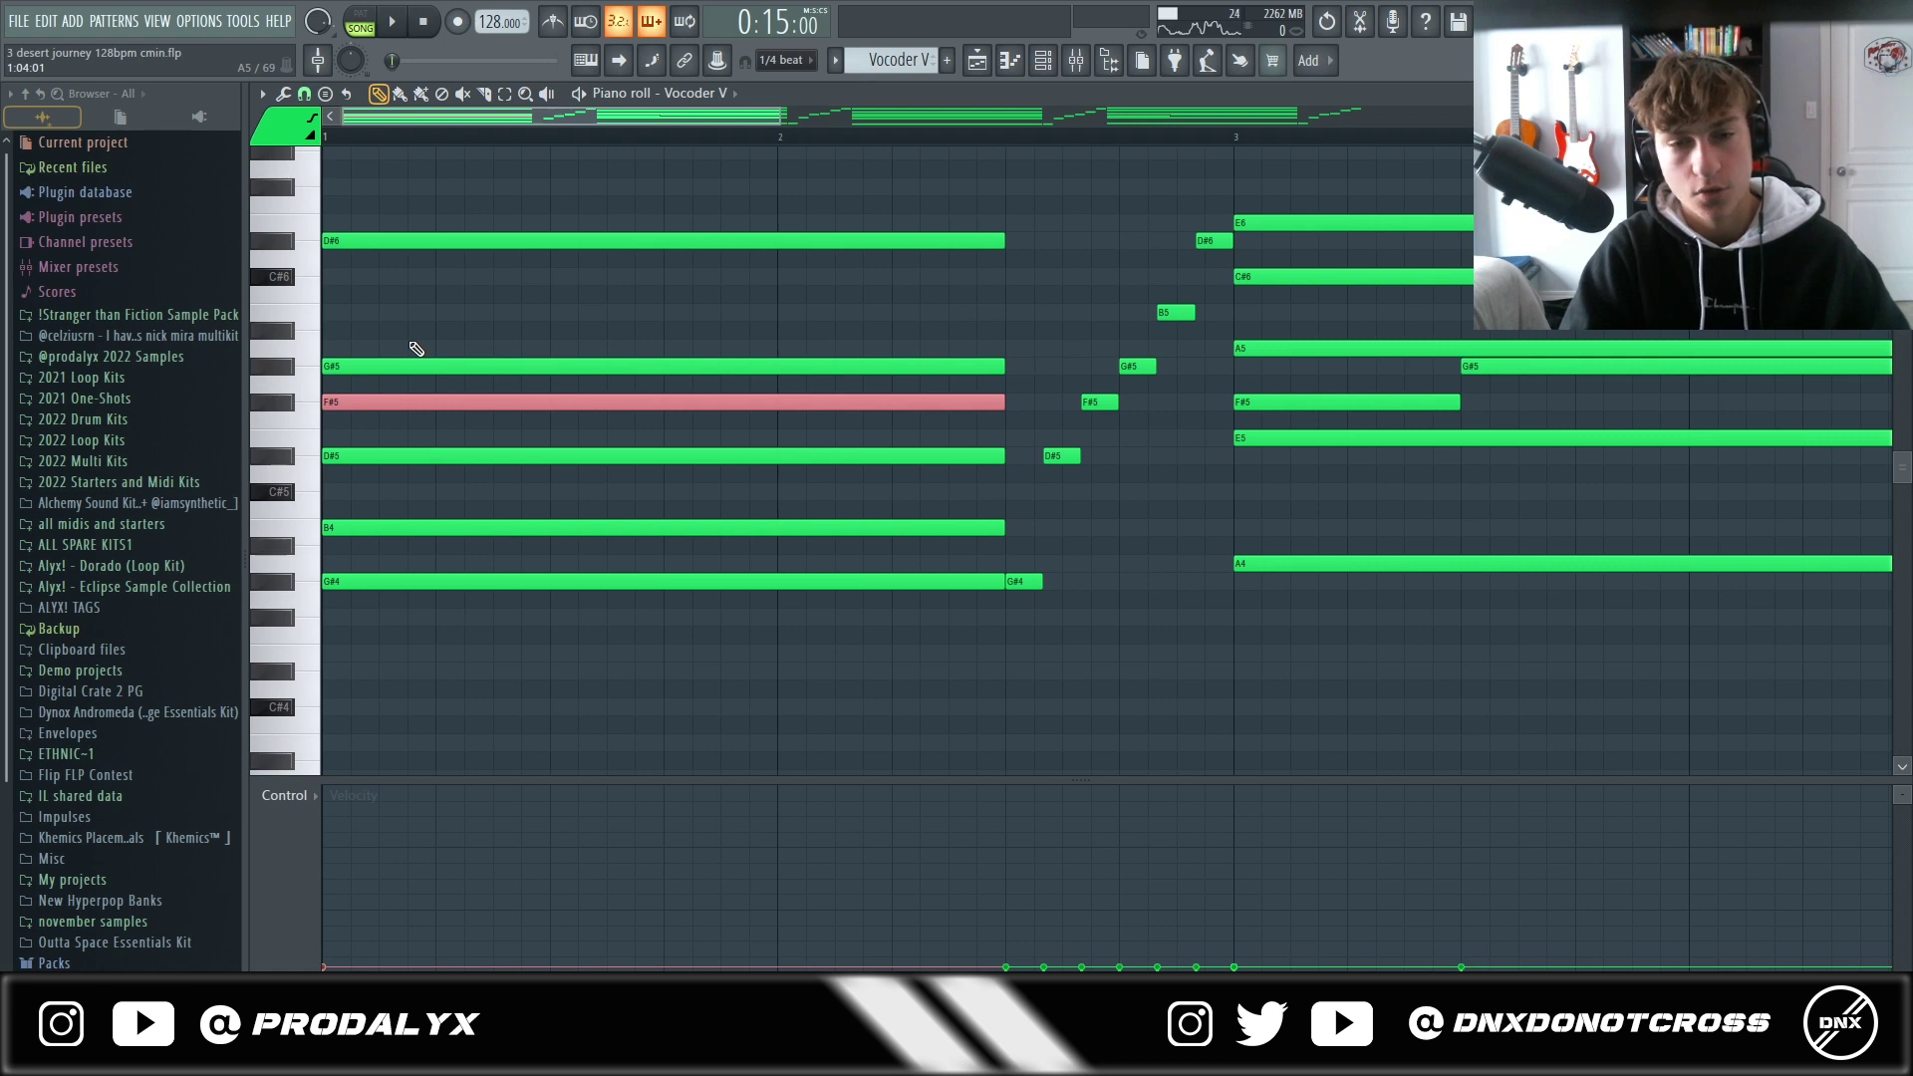
scroll(389, 508, "down", 3)
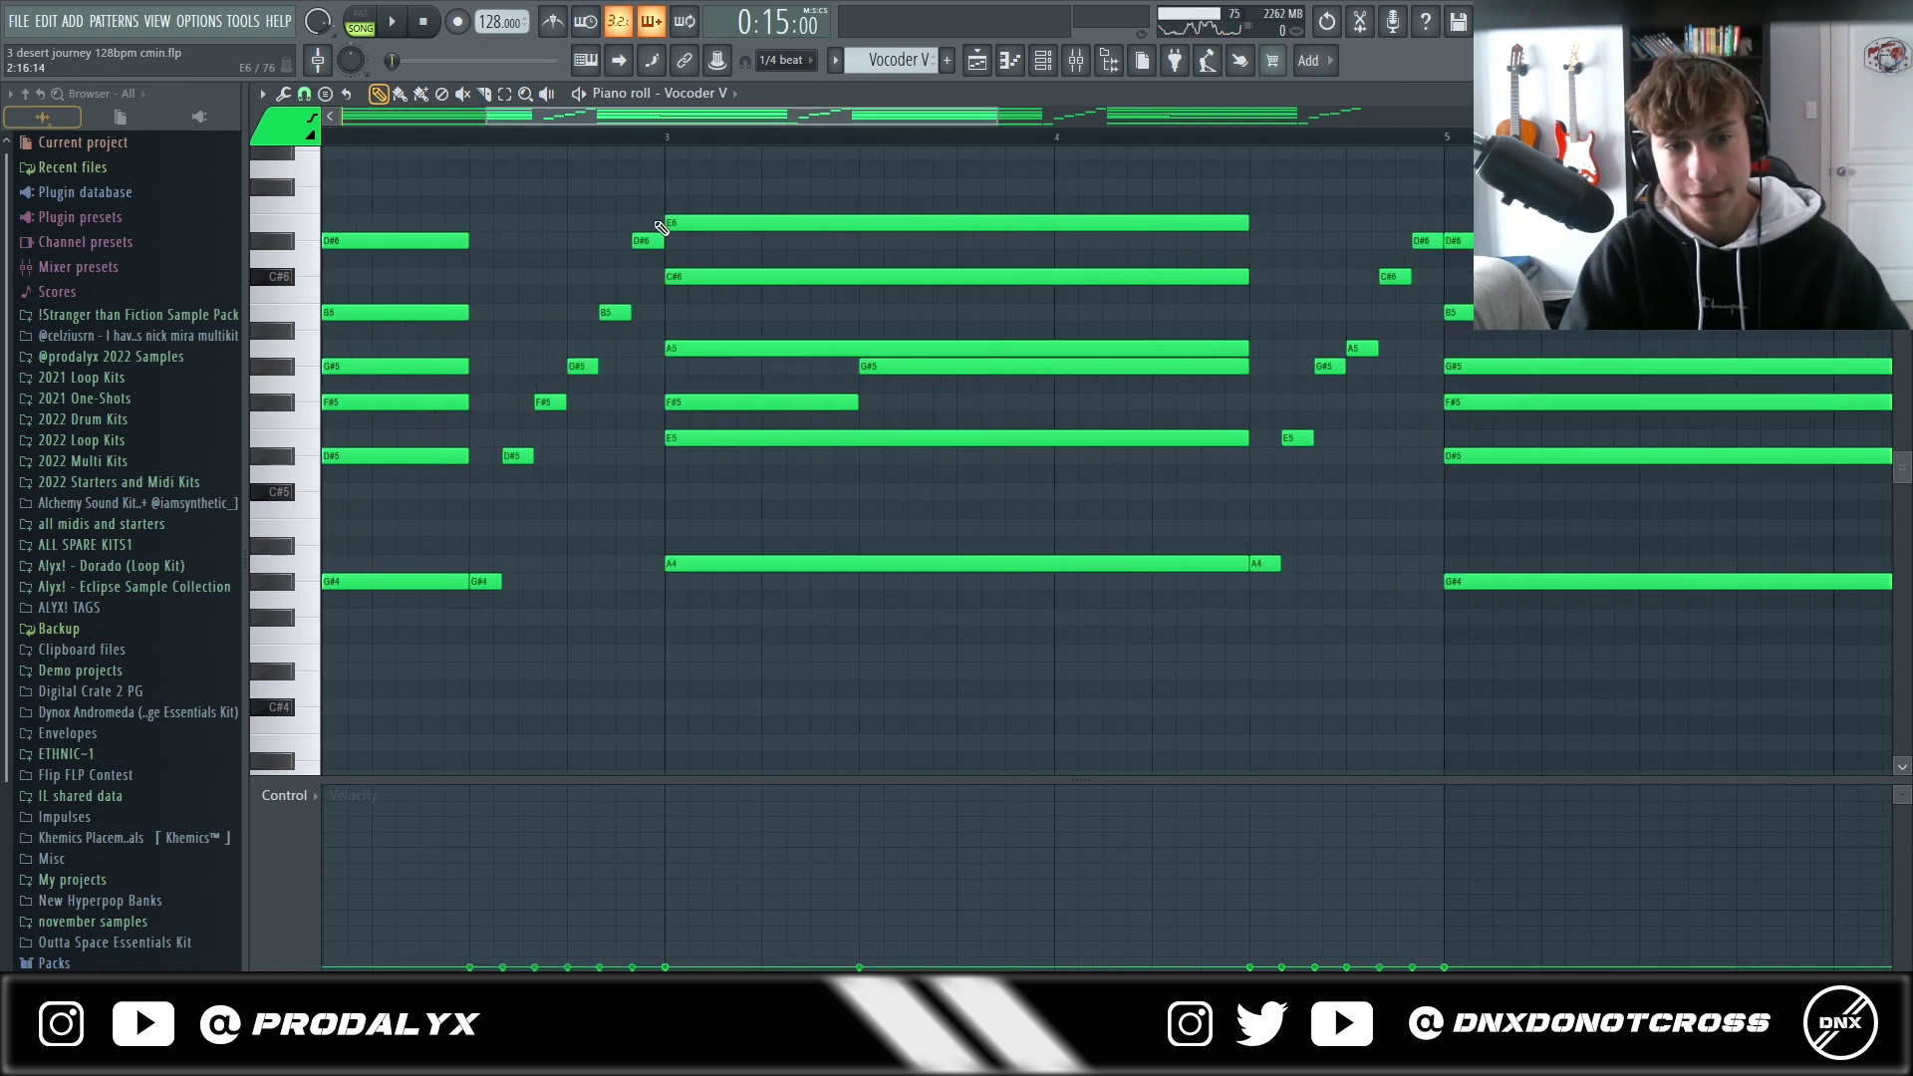
scroll(734, 248, "up", 1)
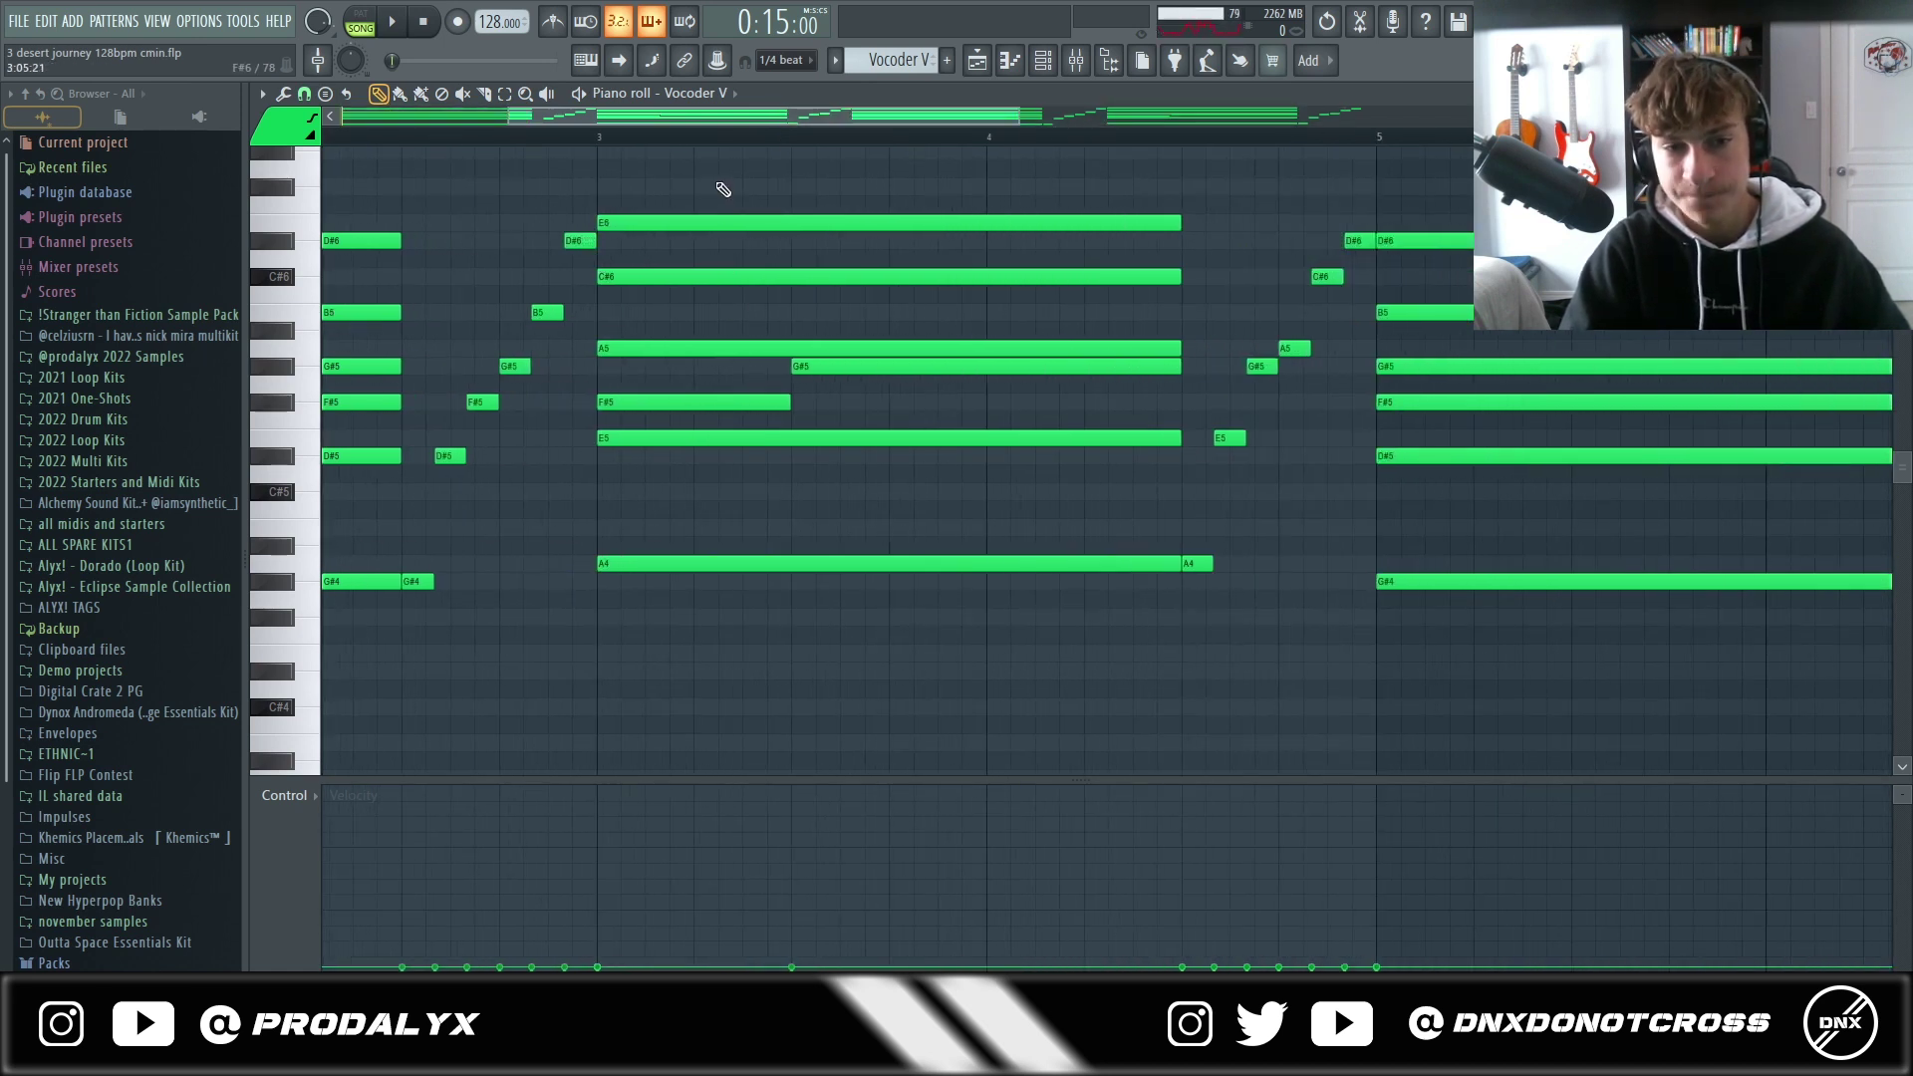
key("ctrl+Up")
Move the F#6 note back down an octave, restoring the original Vocoder V chord
scroll(689, 312, "up", 1)
left_click_drag(670, 269, 648, 406)
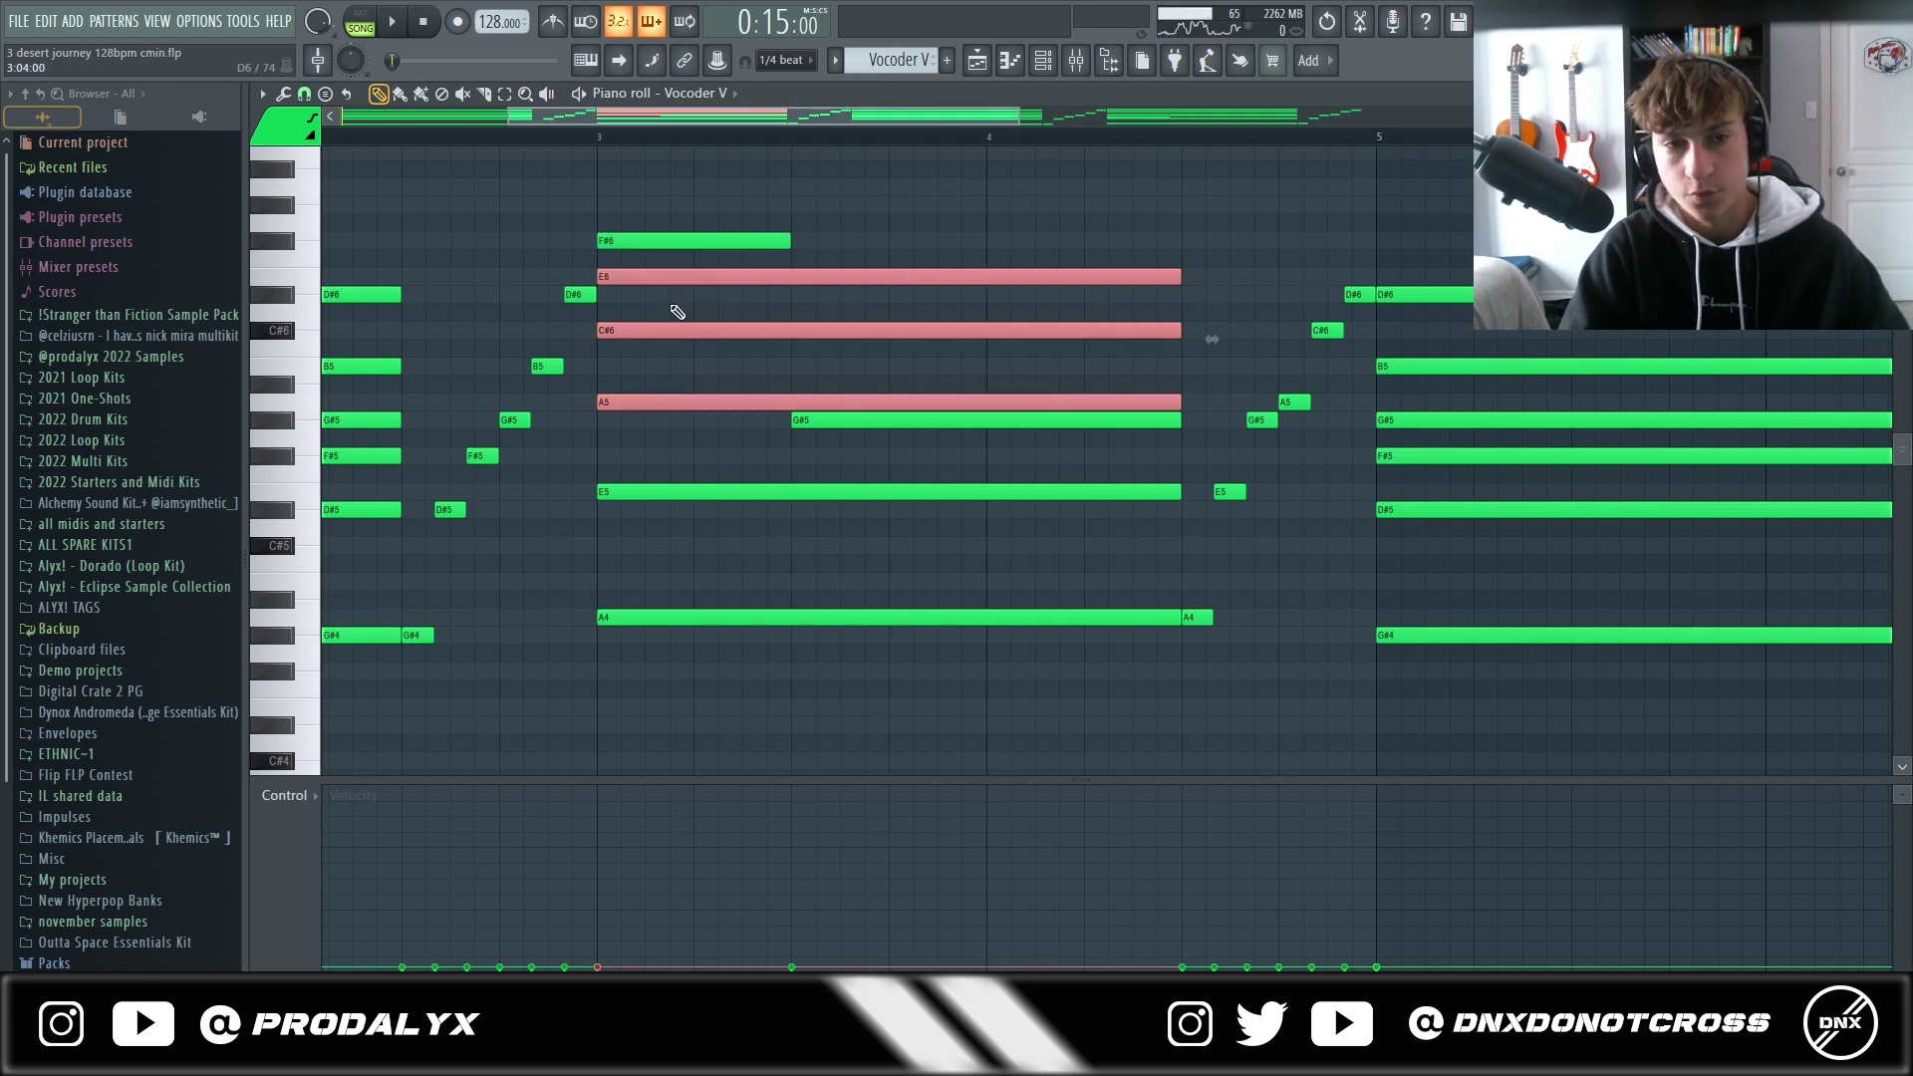
left_click(763, 241)
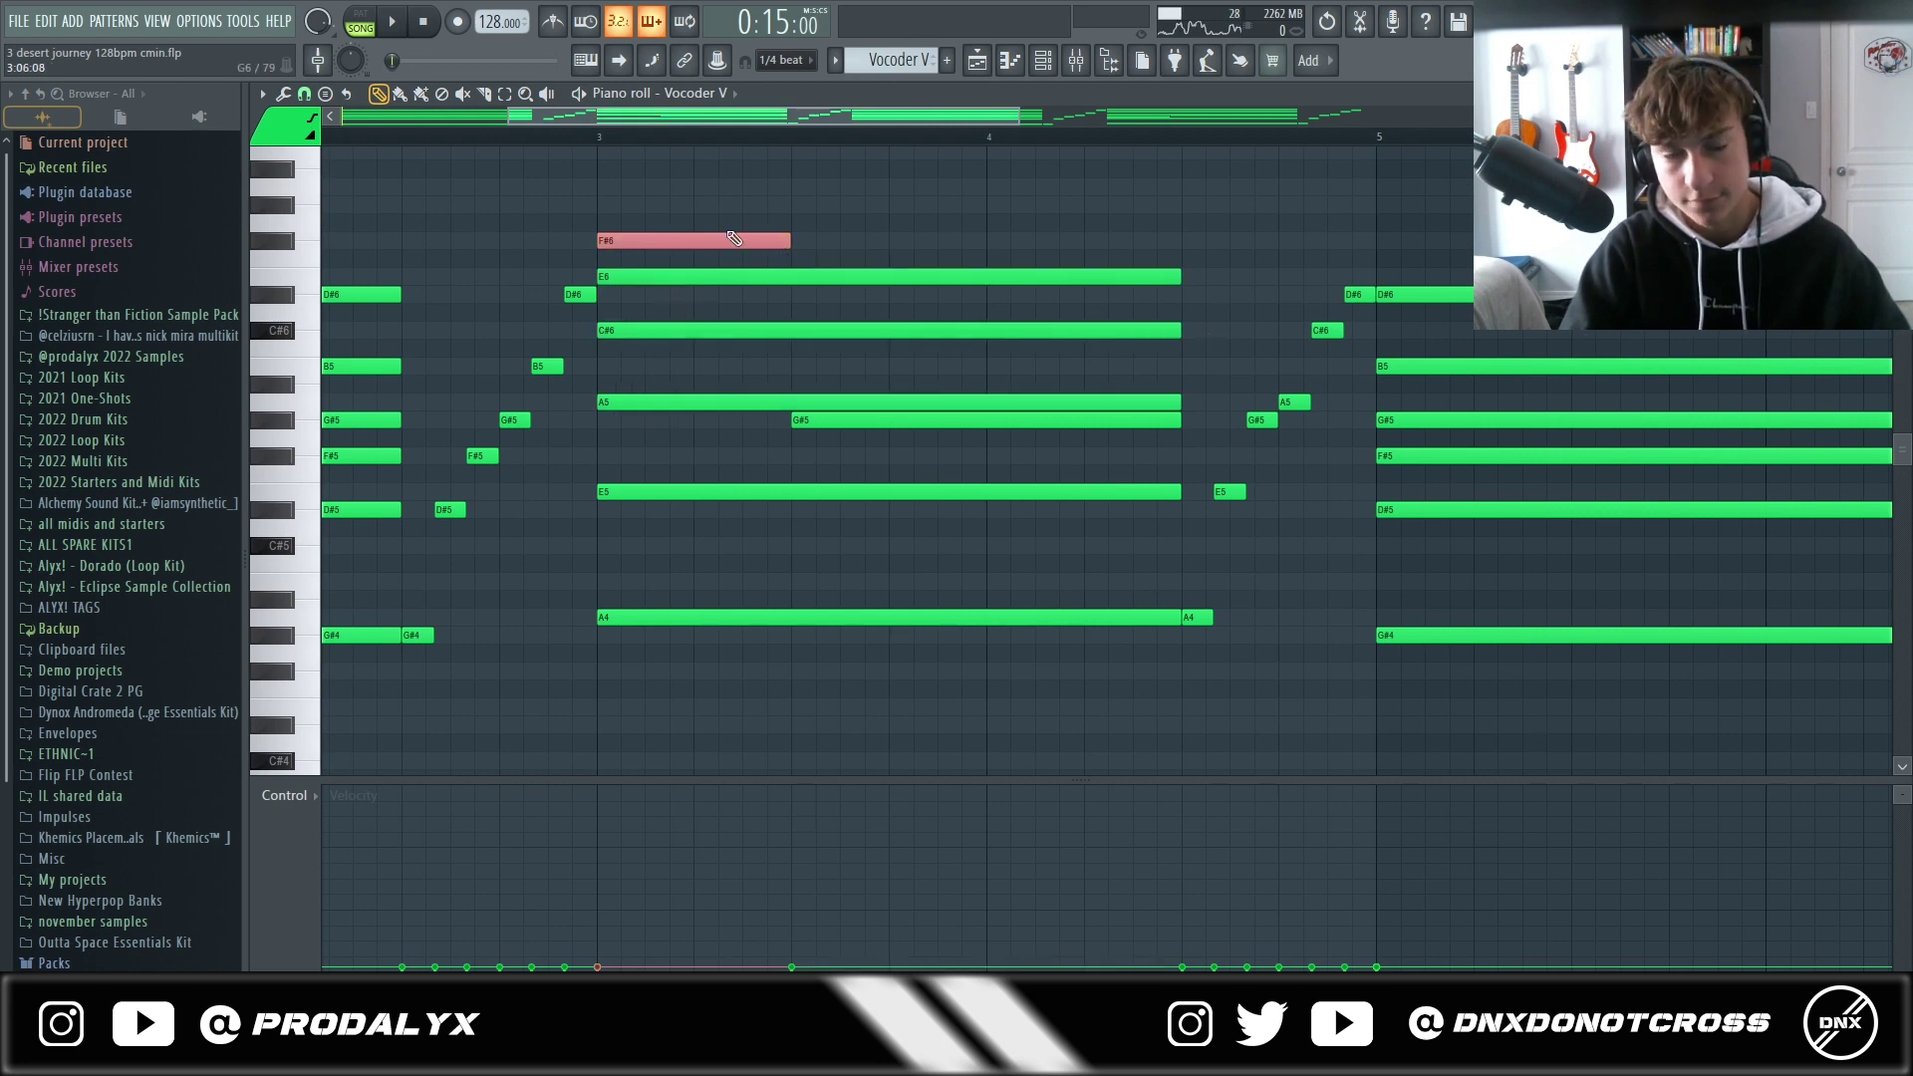
key("ctrl+Down")
scroll(855, 628, "down", 3)
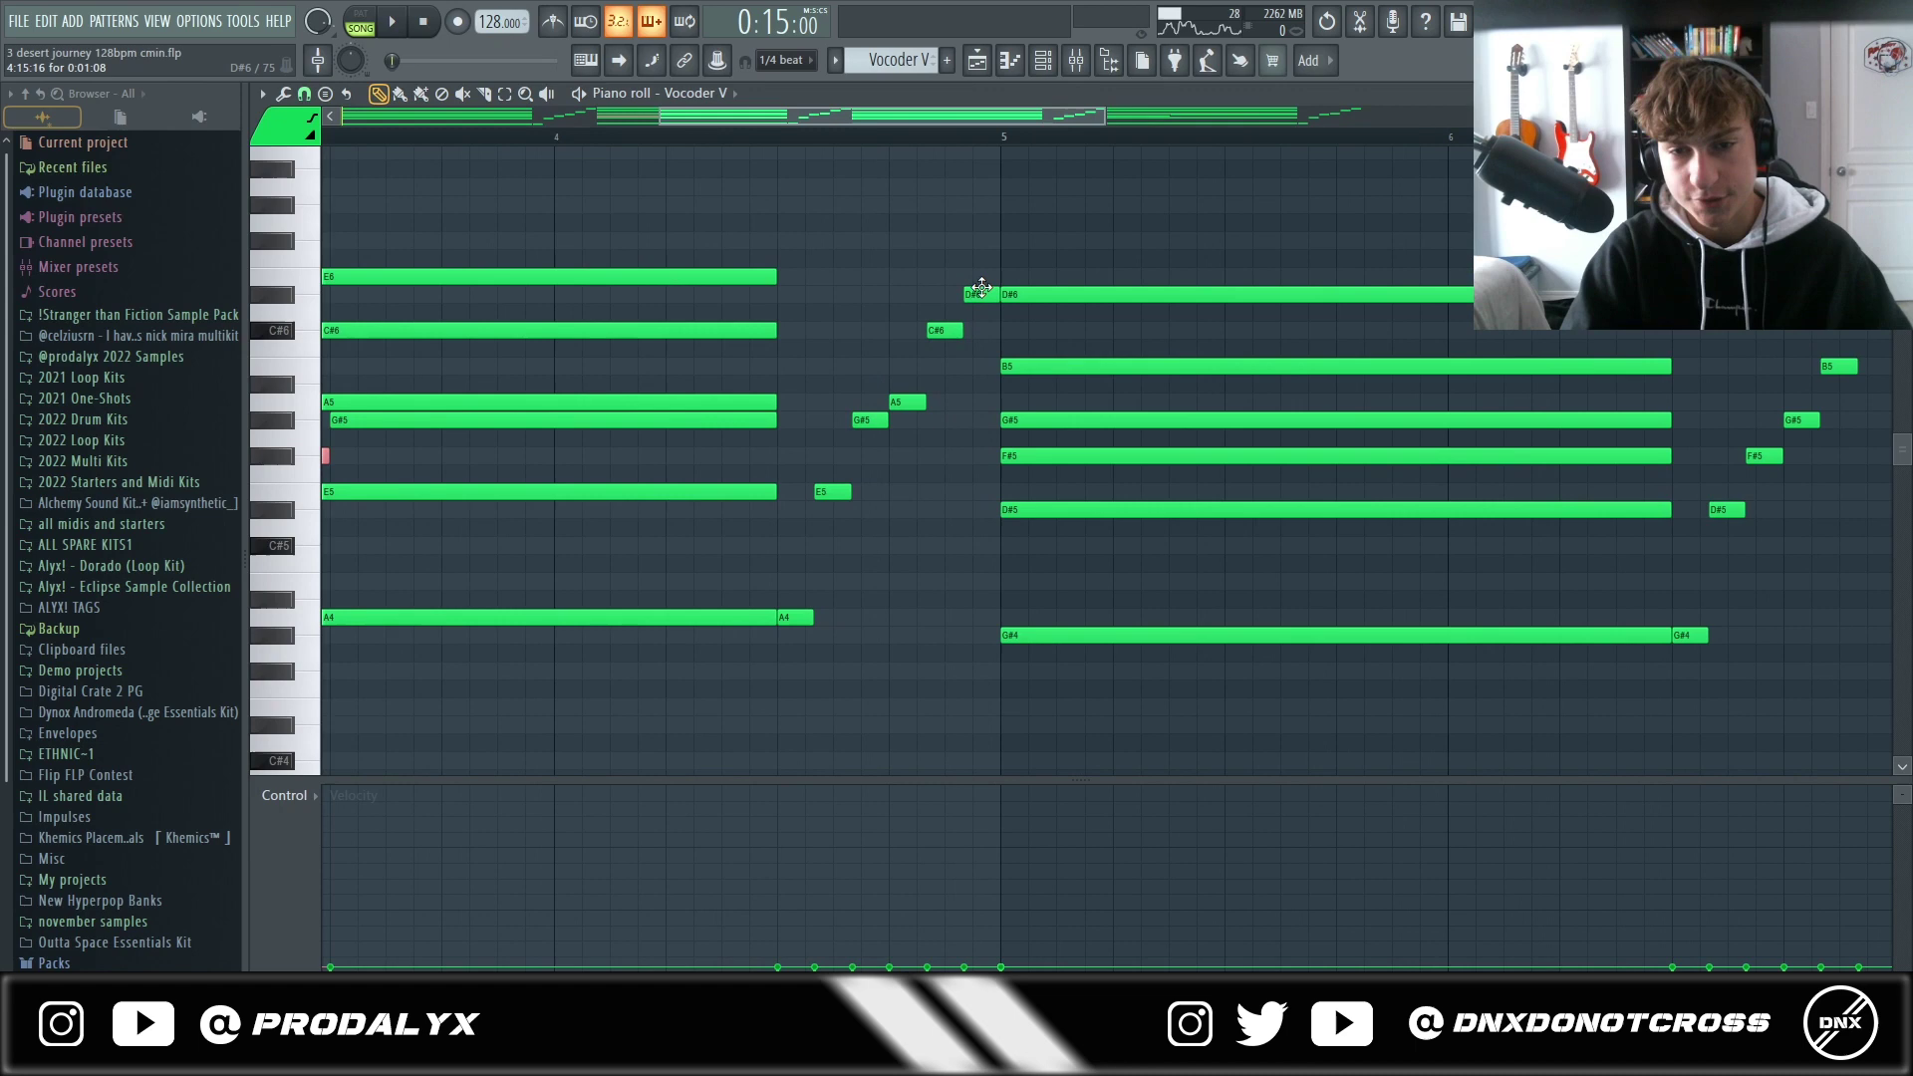
scroll(976, 299, "down", 3)
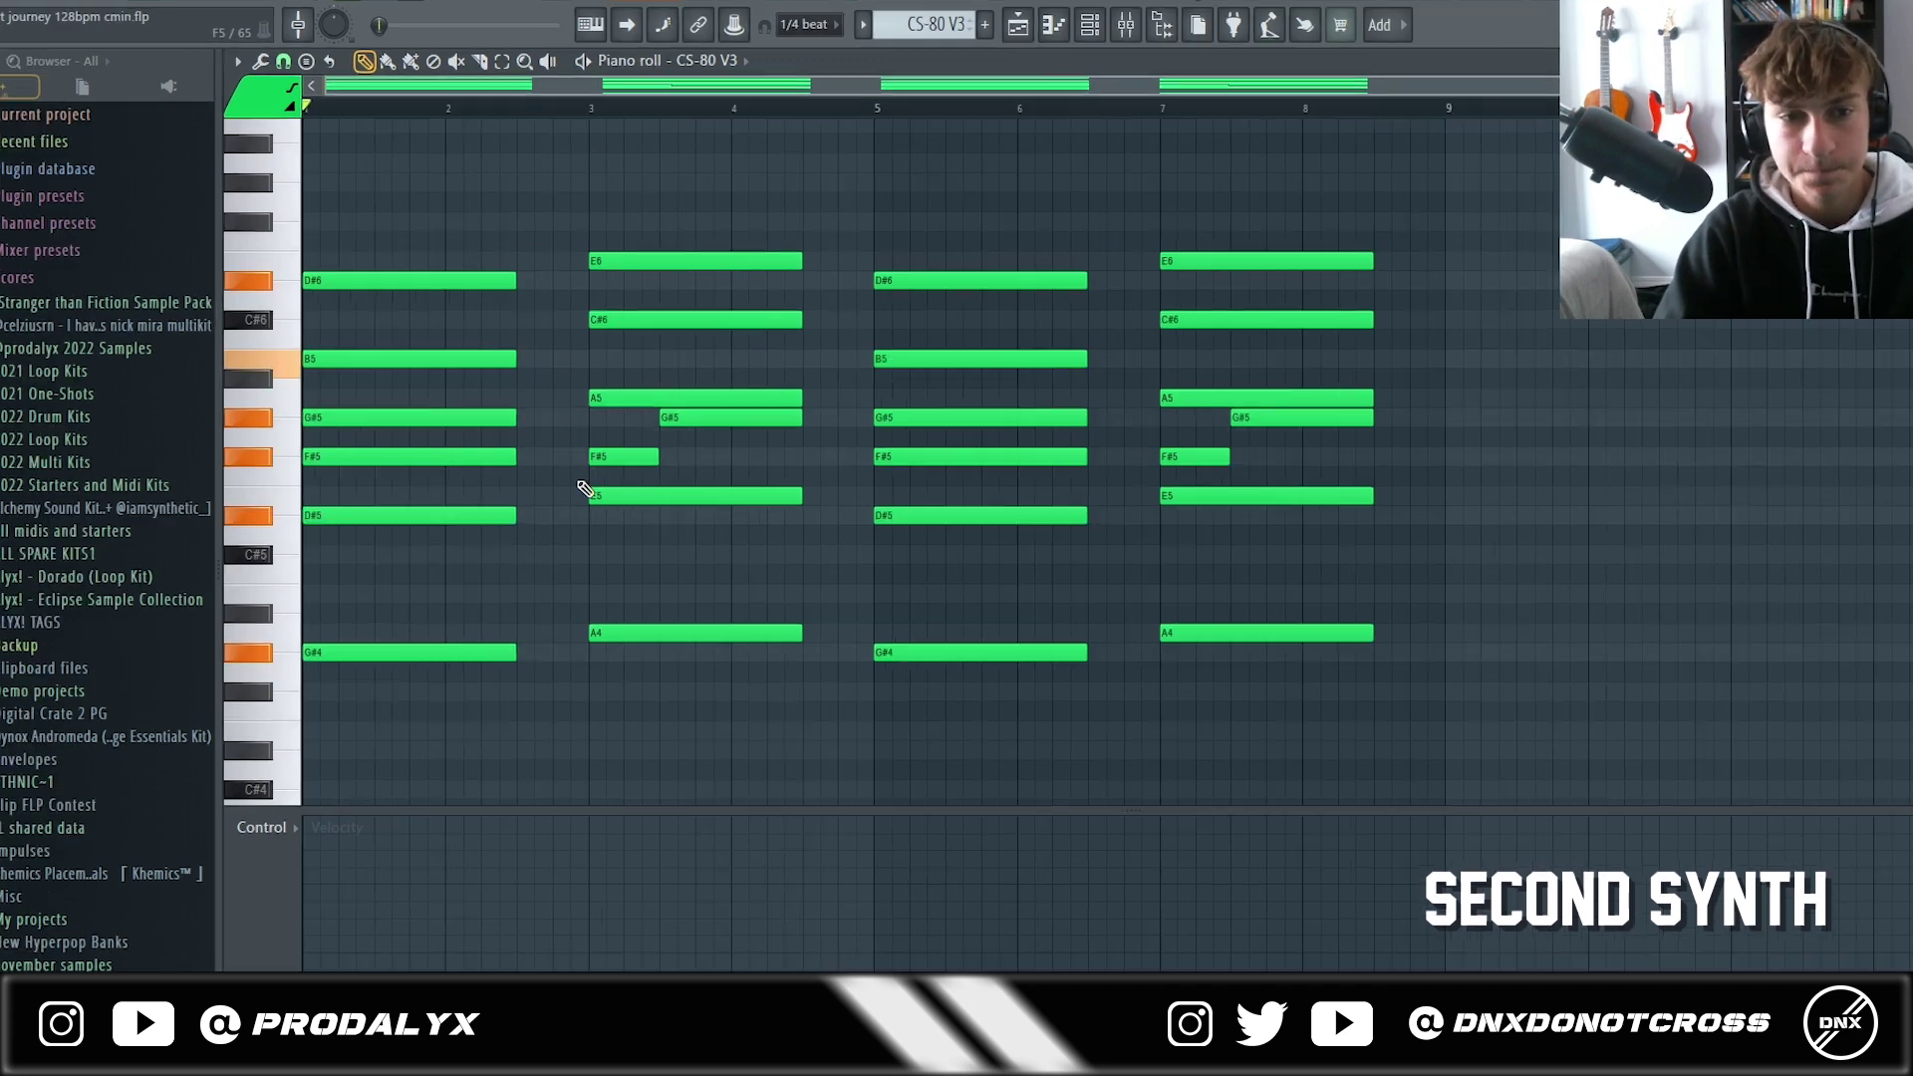
Play the CS-80 V and CS-80 V #2 chord patterns, then return to the playlist arrangement
key("space")
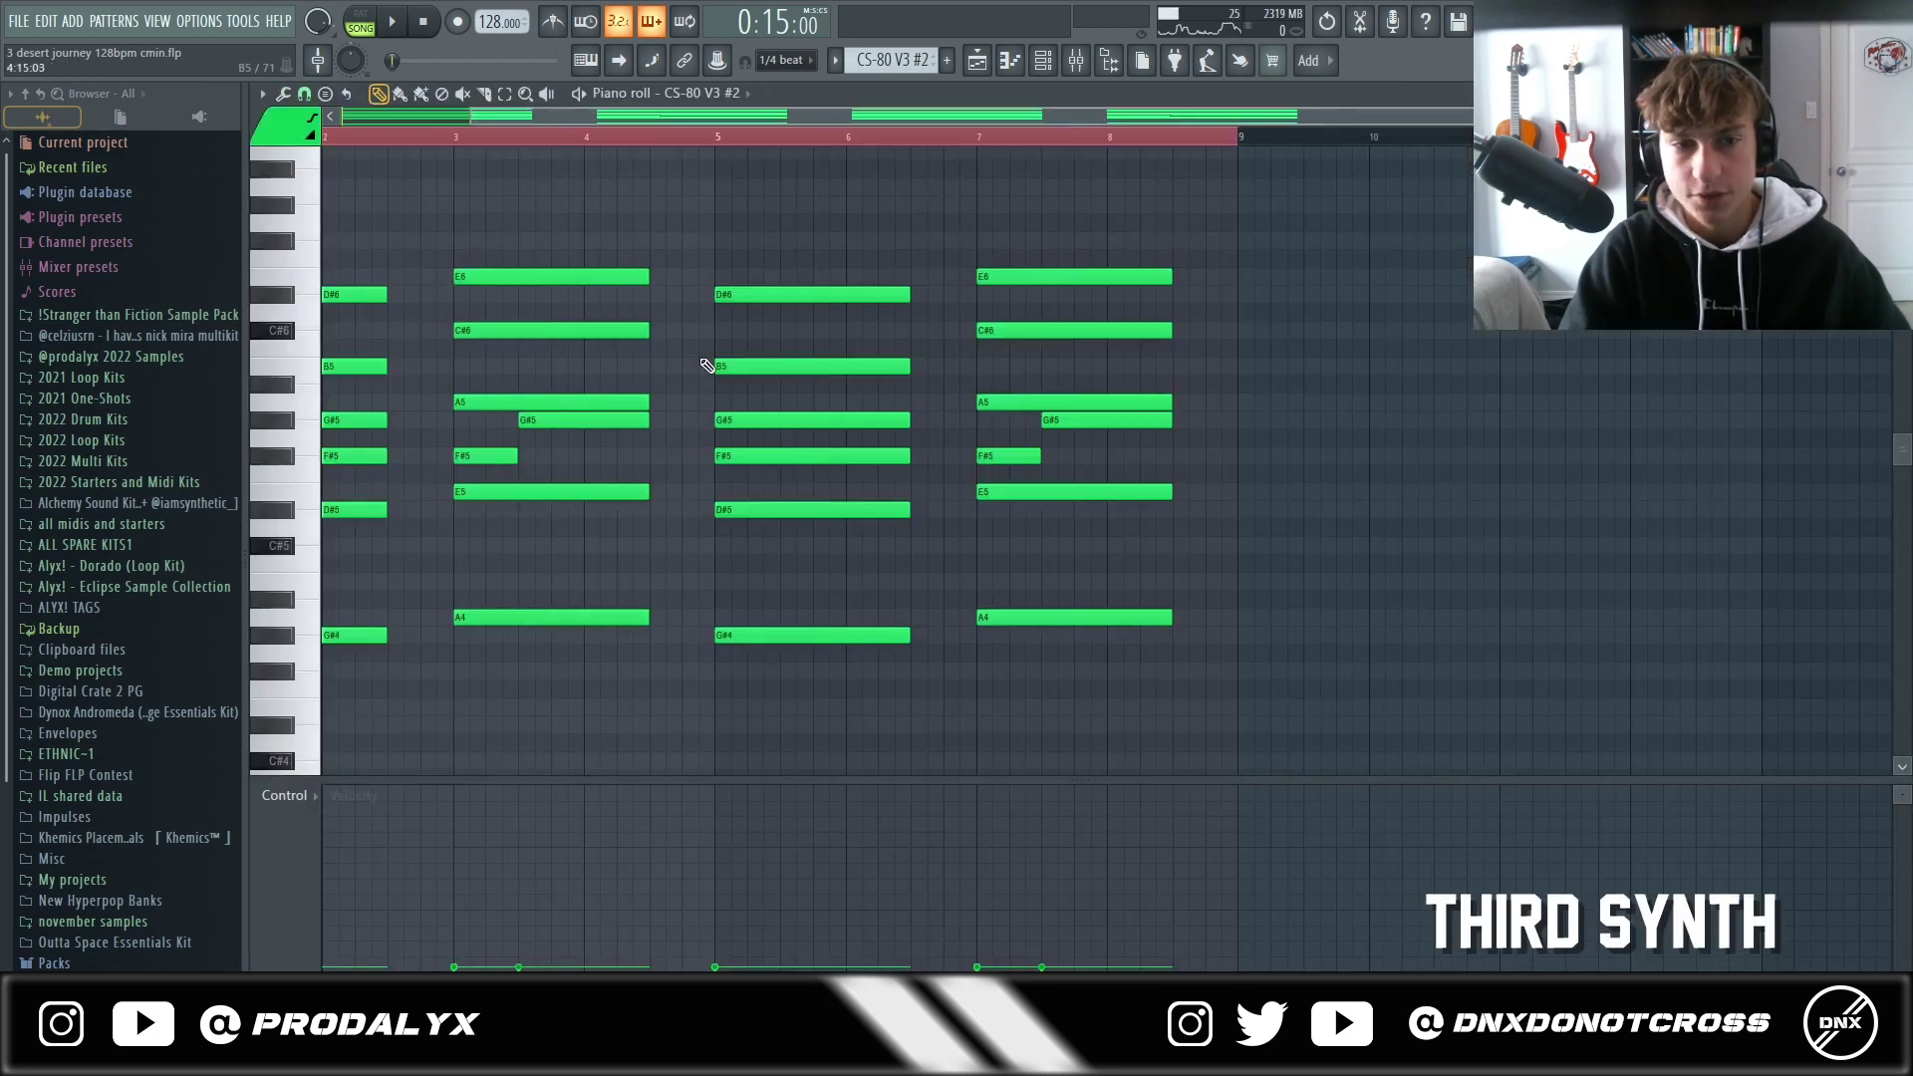
key("space")
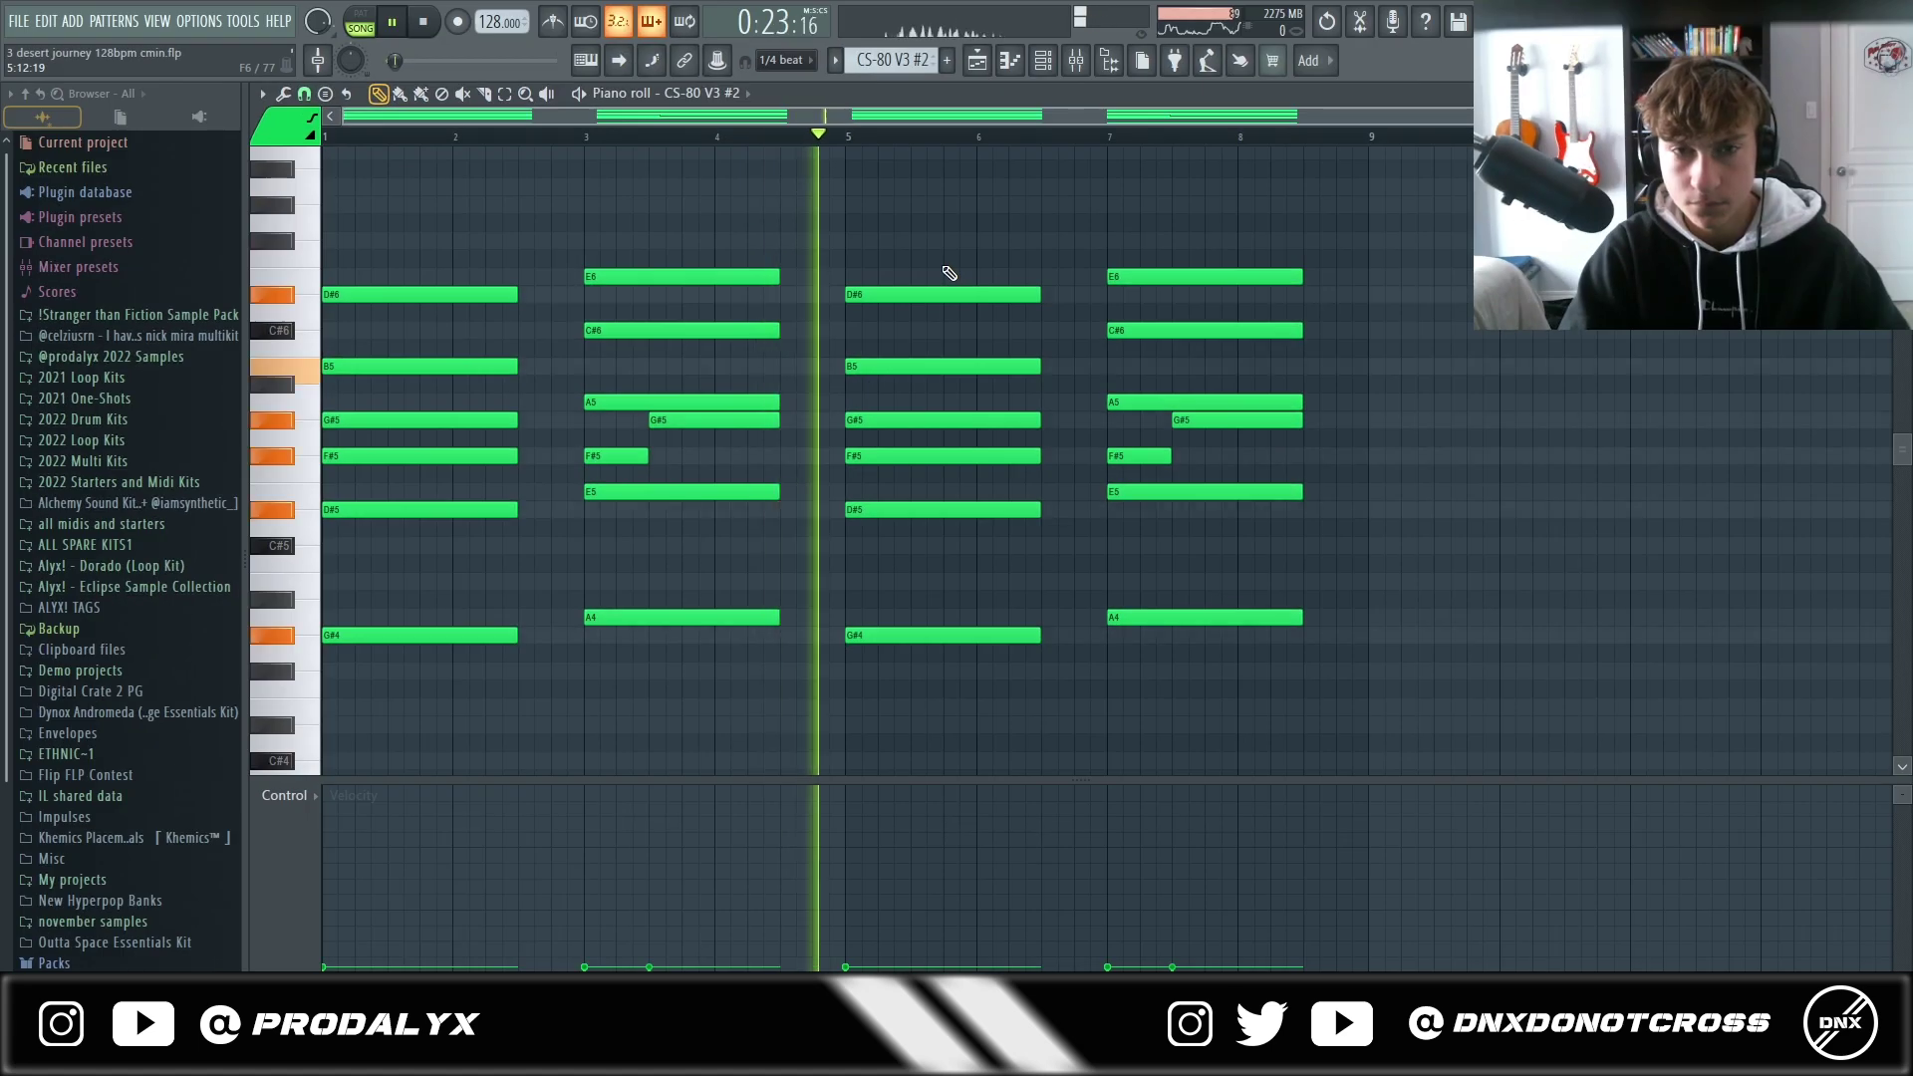
key("F7")
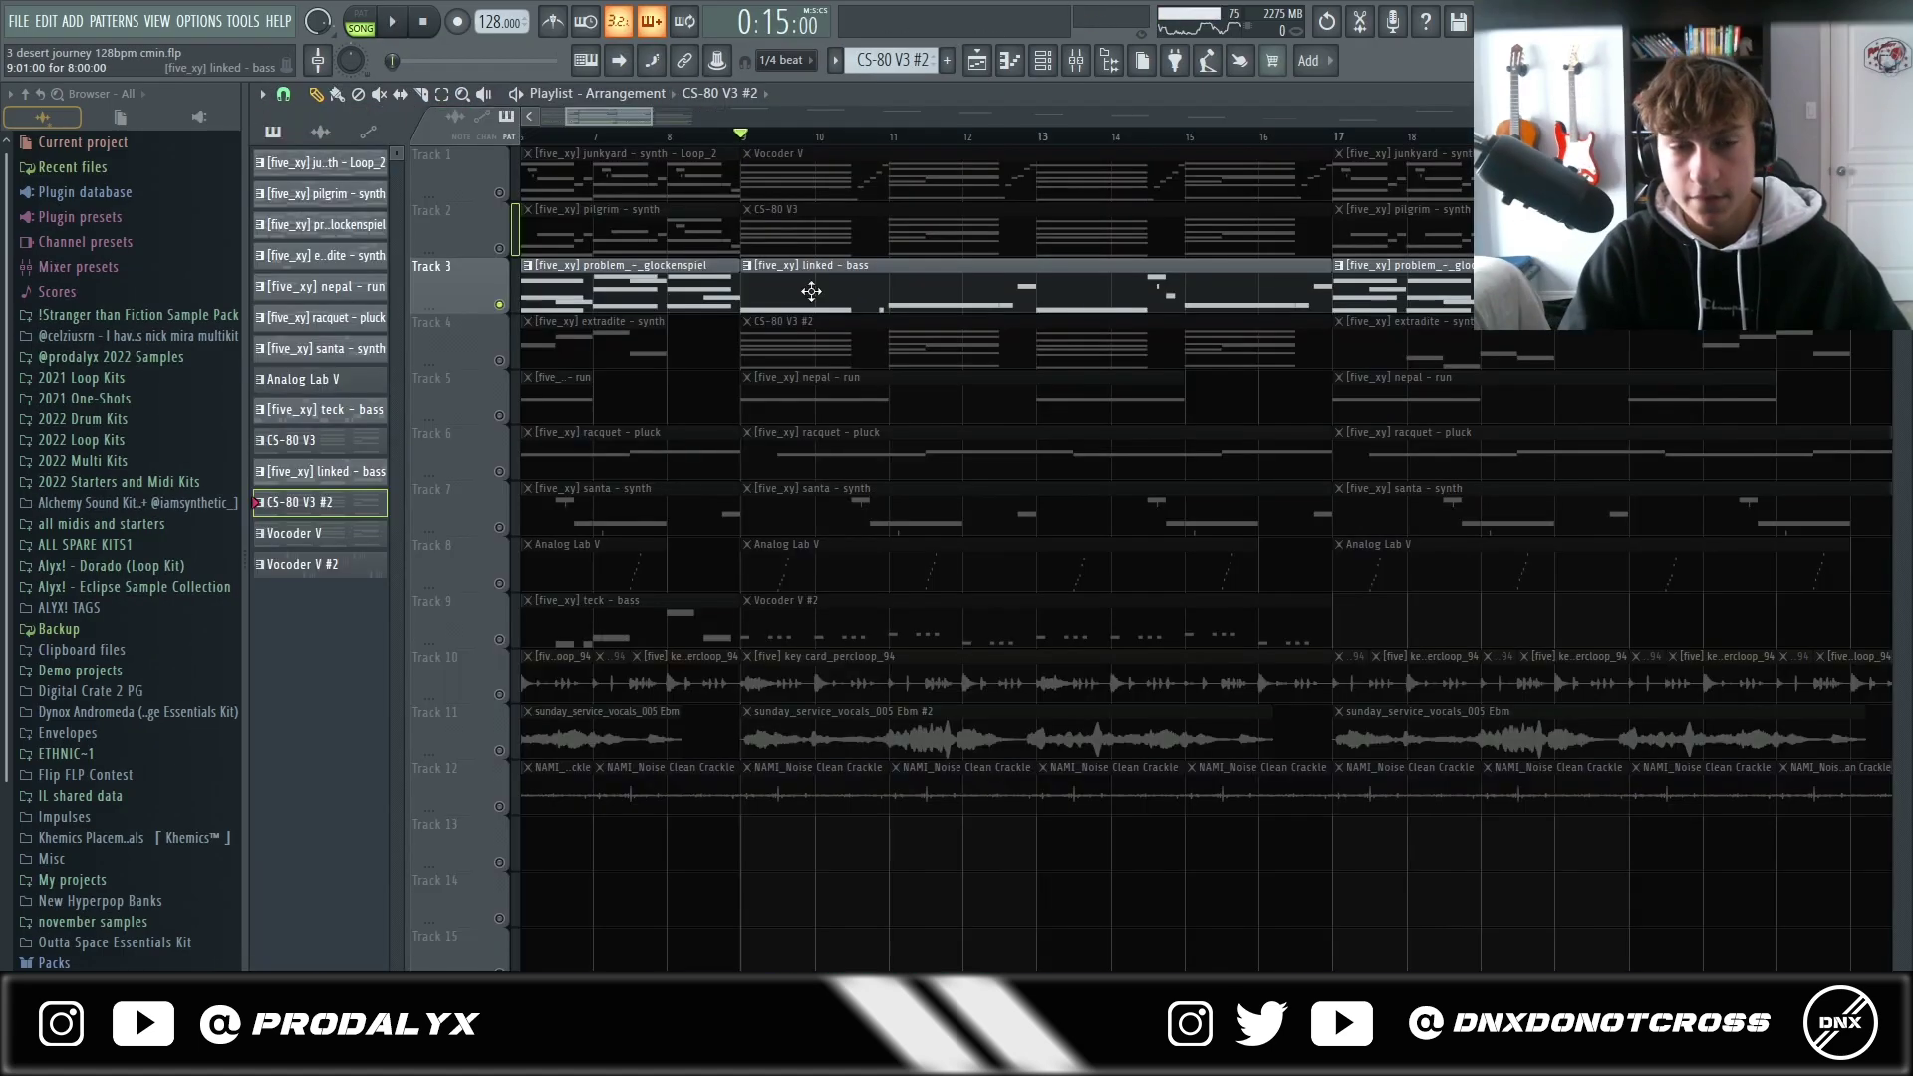
Open the [five_xy] linked - bass clip on Track 3 in the piano roll
double_click(1108, 306)
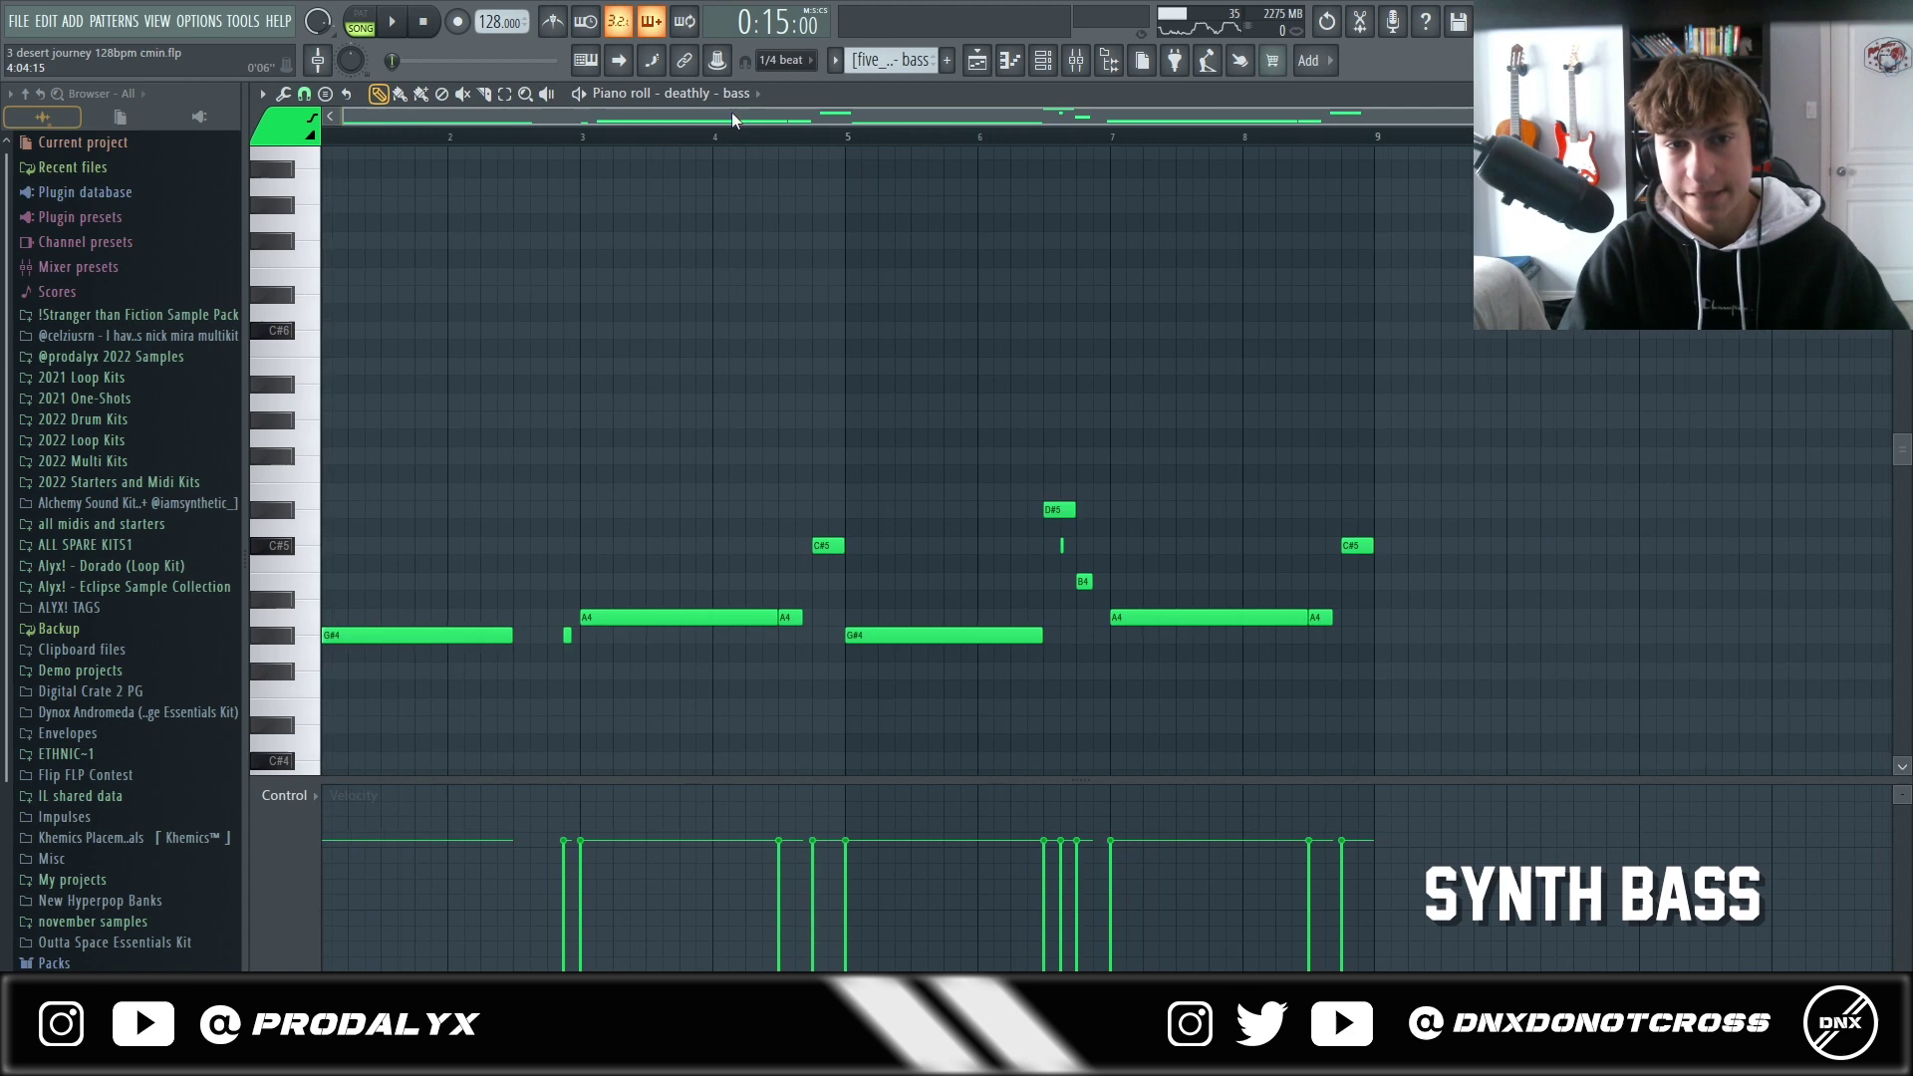